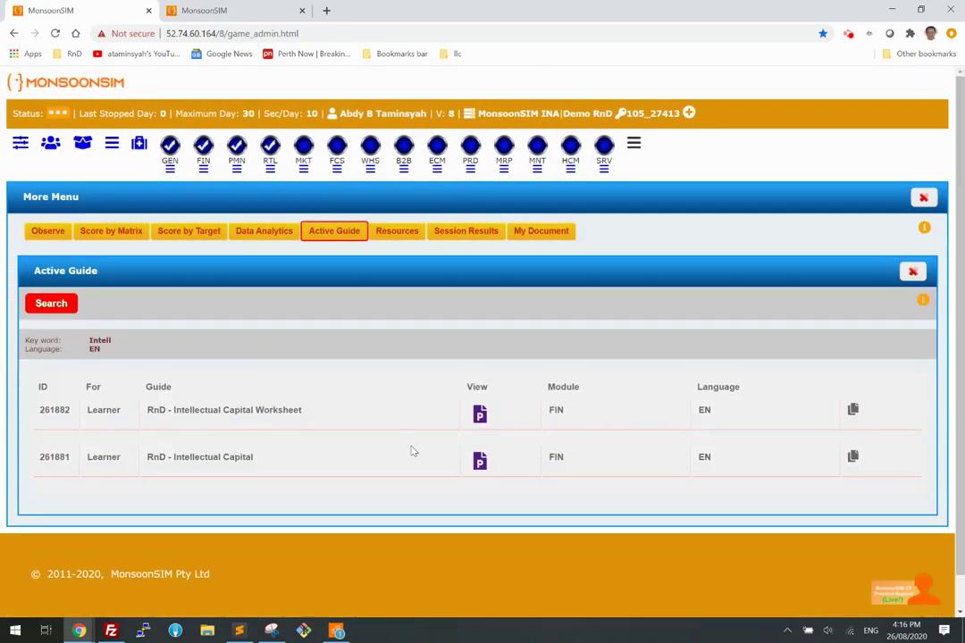
- Open the RnD - Intellectual Capital slides and page through slides 4–7 to the Excel NPV table for Projects A–E
left_click(481, 461)
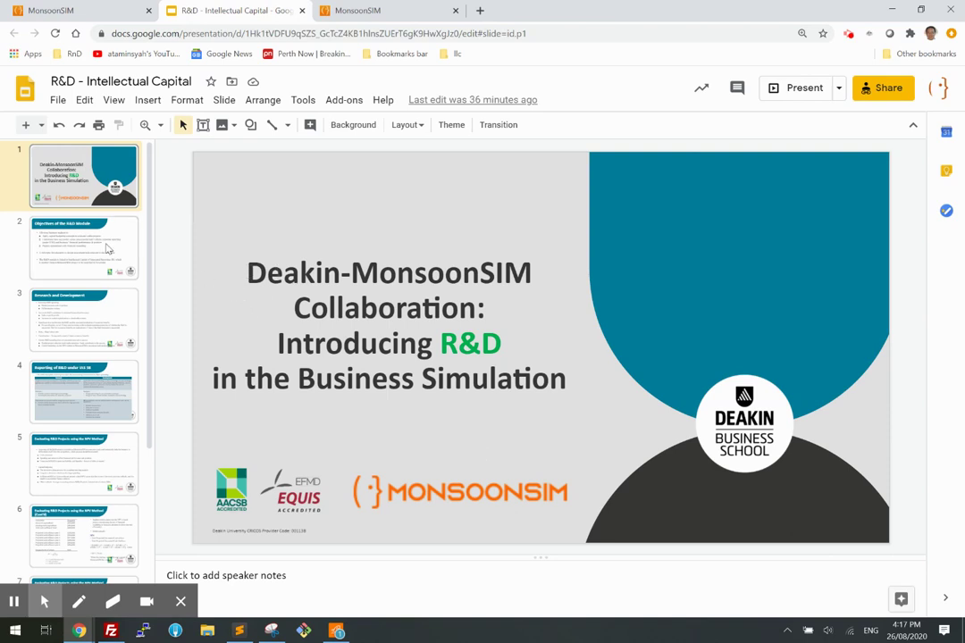
scroll(108, 241, "down", 3)
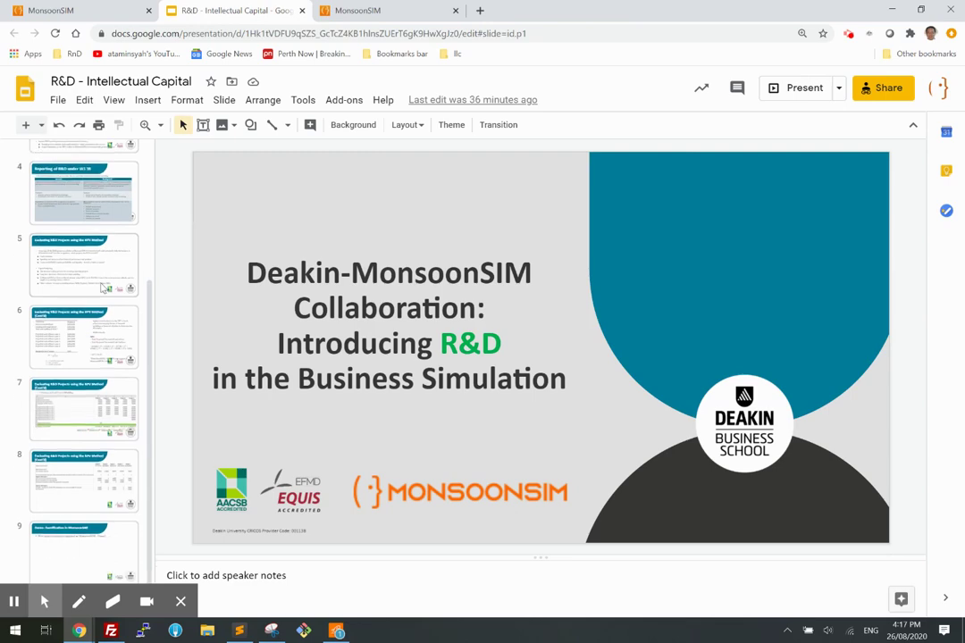
left_click(94, 219)
left_click(97, 243)
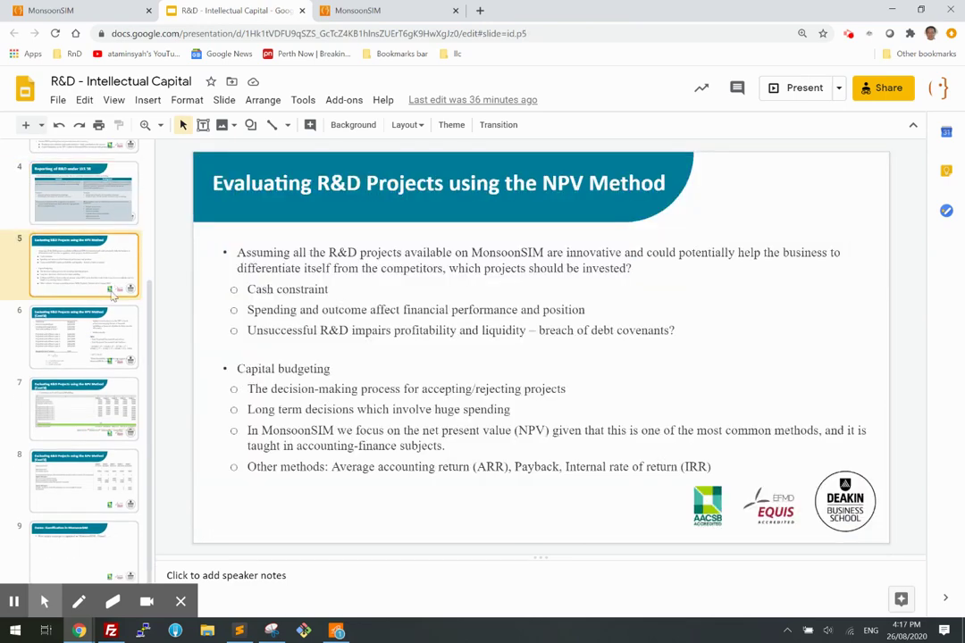
left_click(114, 337)
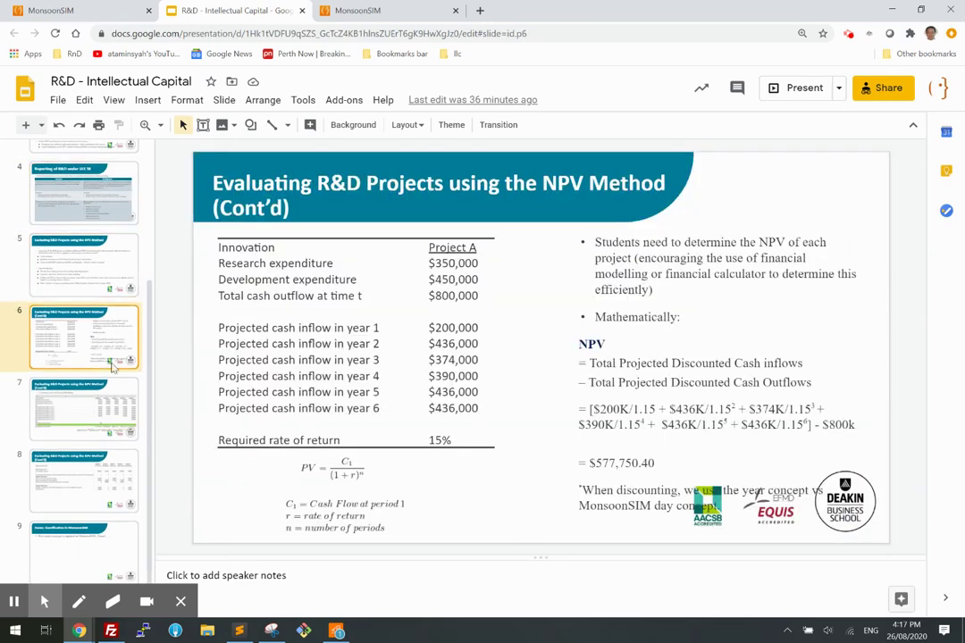
left_click(109, 403)
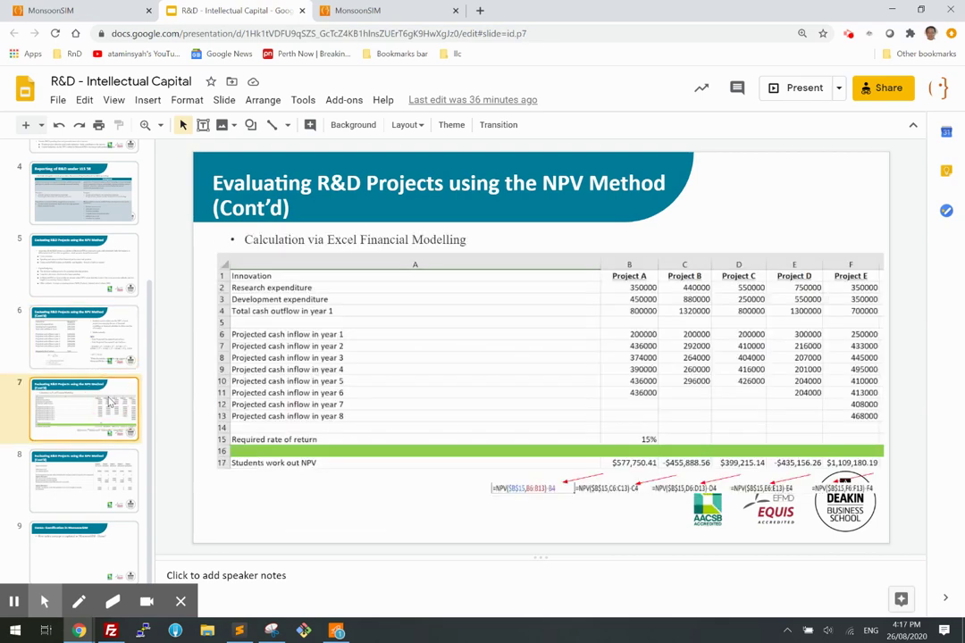
scroll(109, 400, "up", 2)
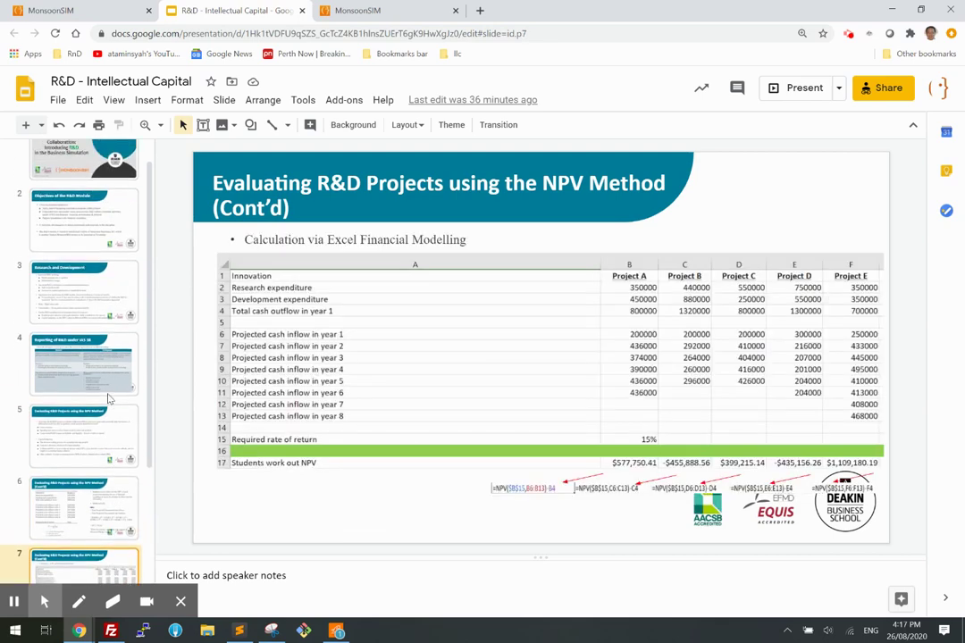
scroll(109, 397, "down", 2)
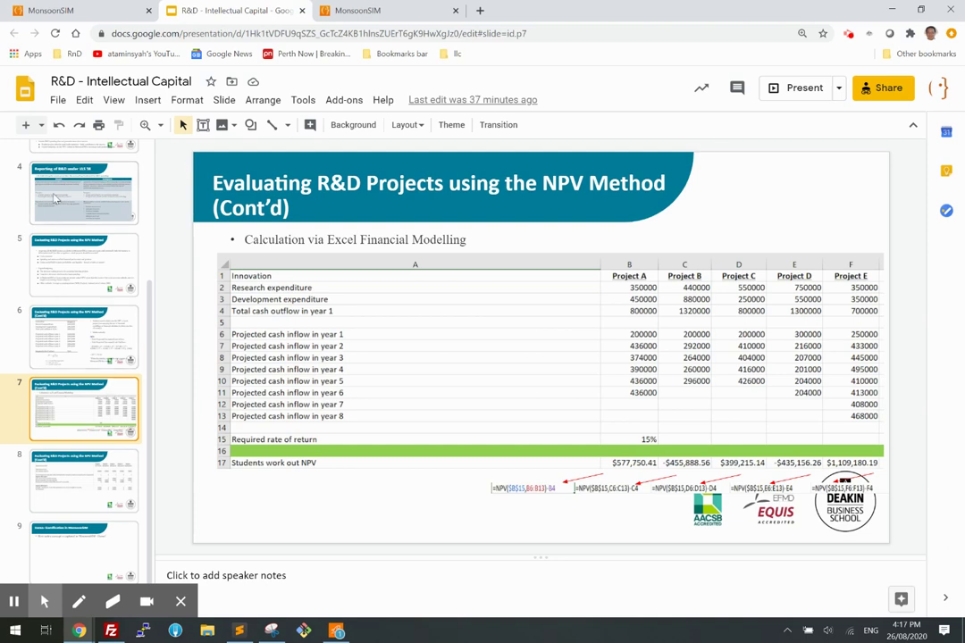
- Close the slides, open the RnD - Intellectual Capital Worksheet in Sheets, review it, then close it
left_click(303, 11)
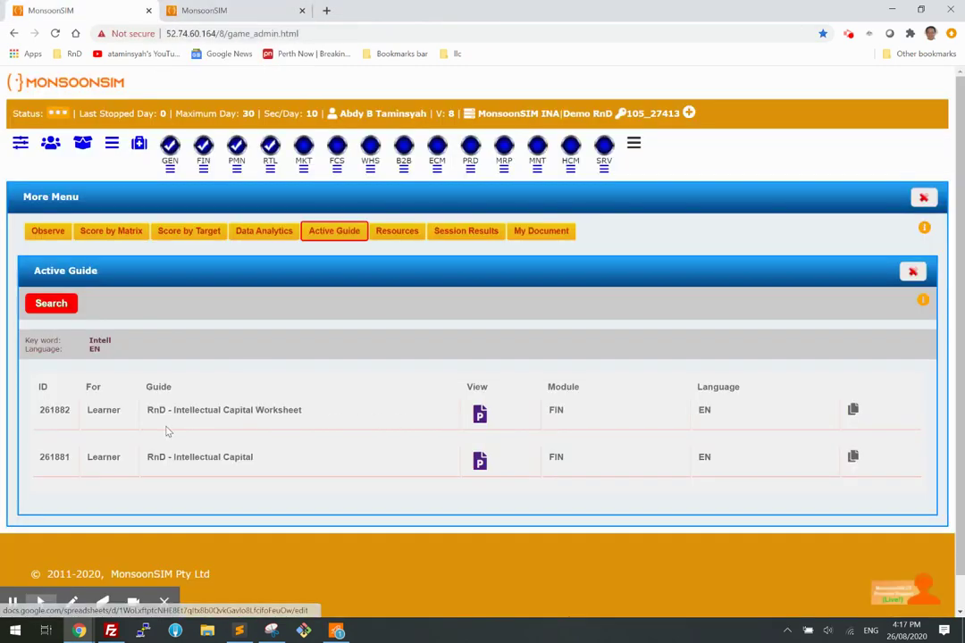
left_click(479, 414)
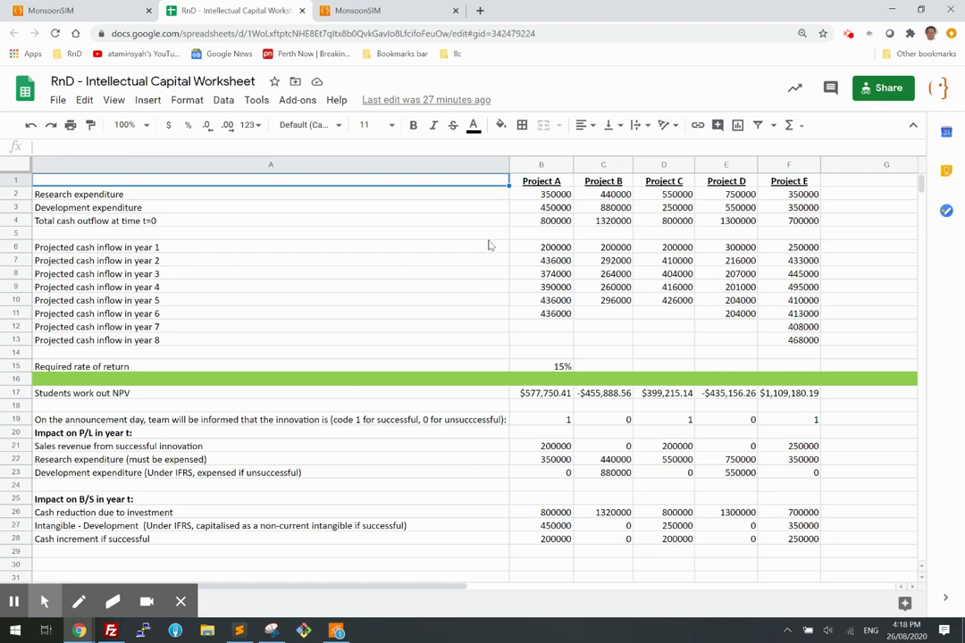
left_click(302, 11)
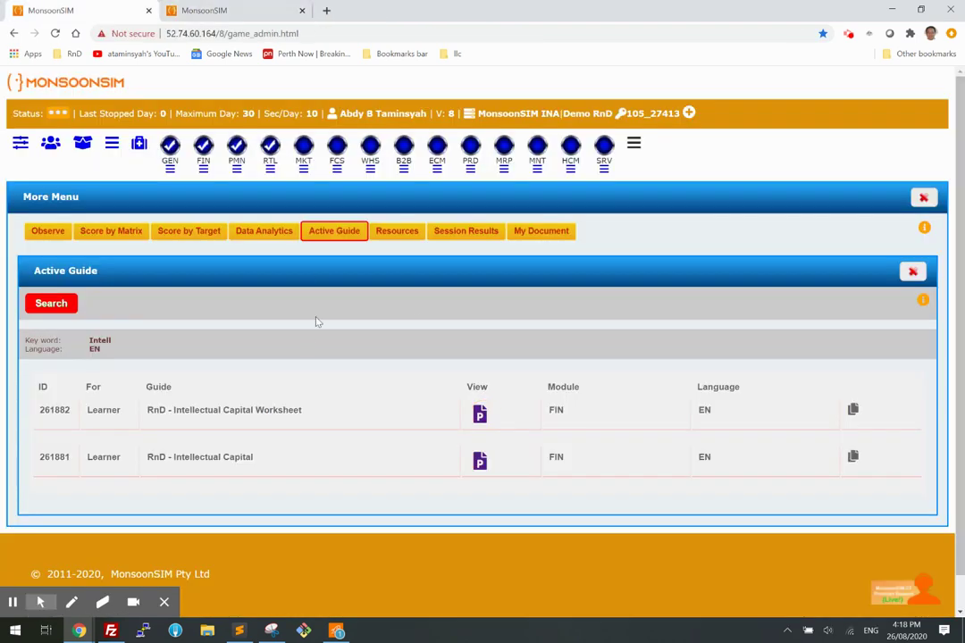
- Close the Active Guide and More Menu, then show FIN parameters with Research and Development Allow set to Yes
left_click(913, 272)
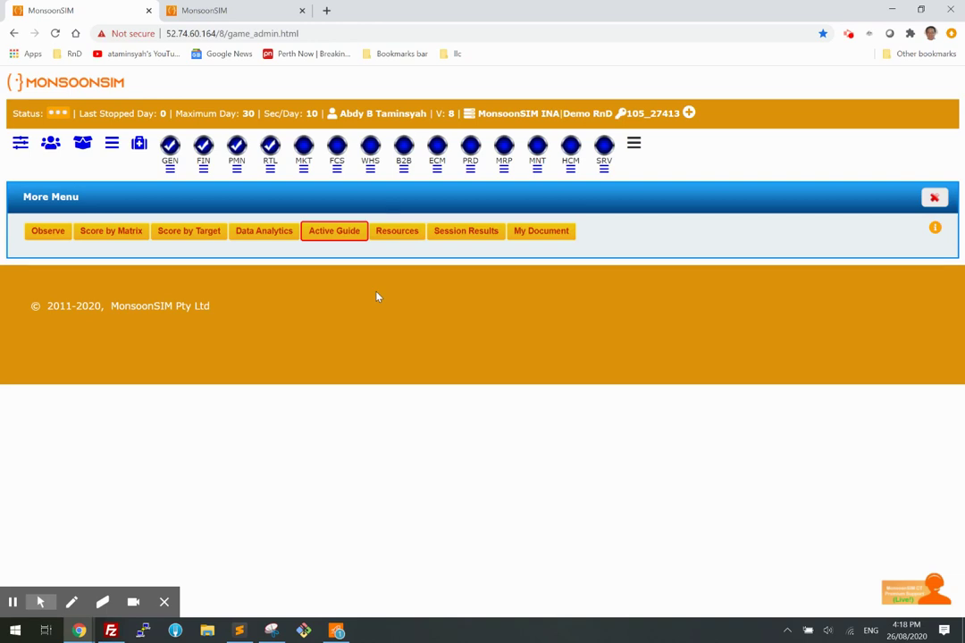
left_click(932, 198)
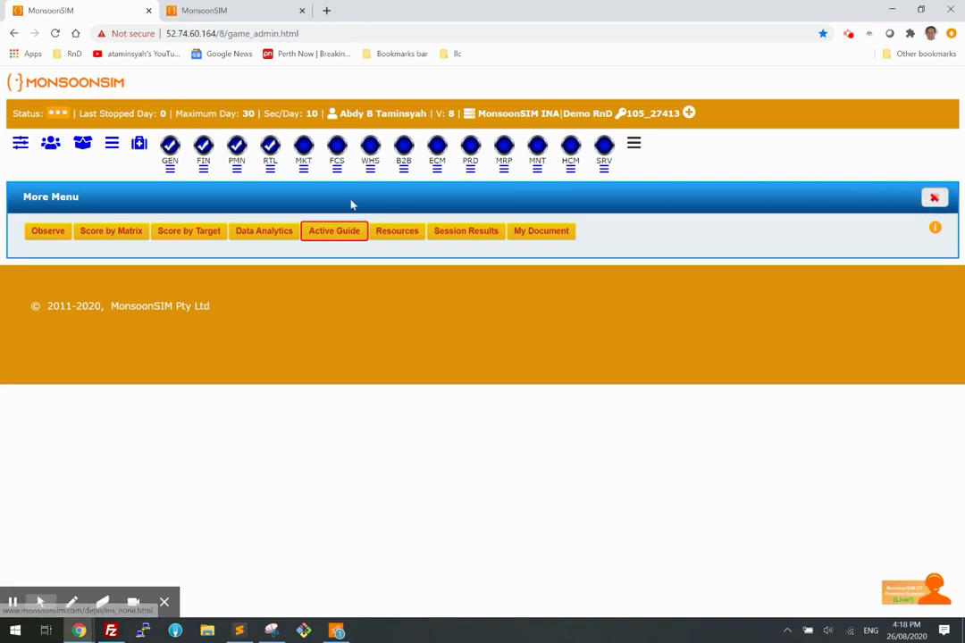
left_click(203, 169)
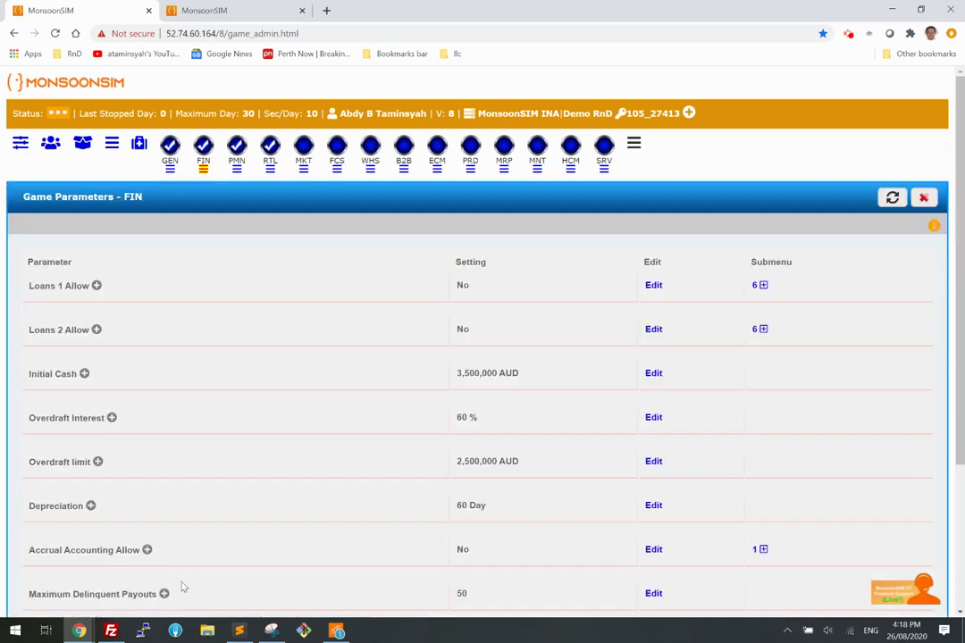
scroll(303, 496, "down", 5)
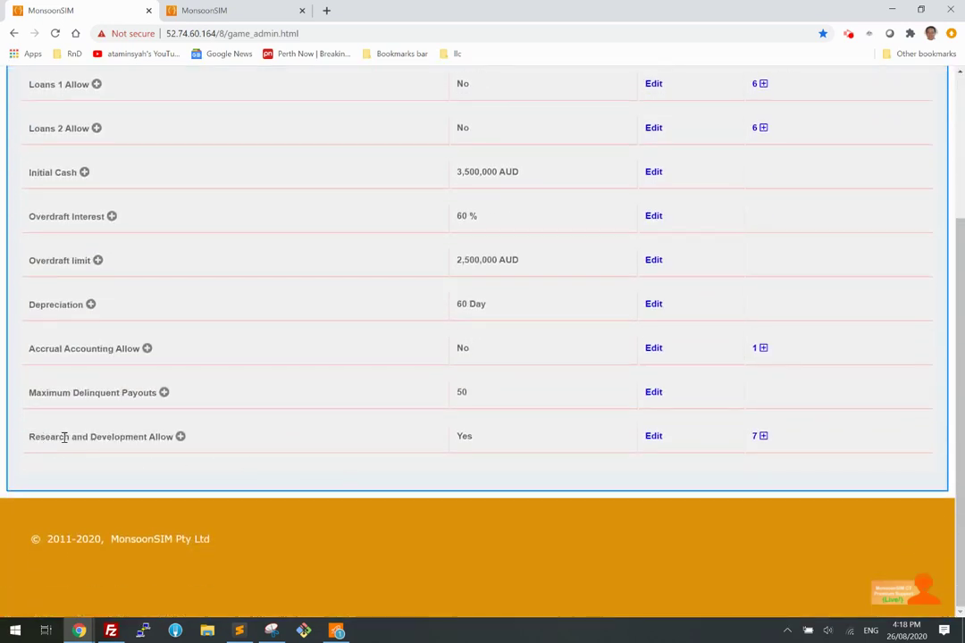
left_click(180, 437)
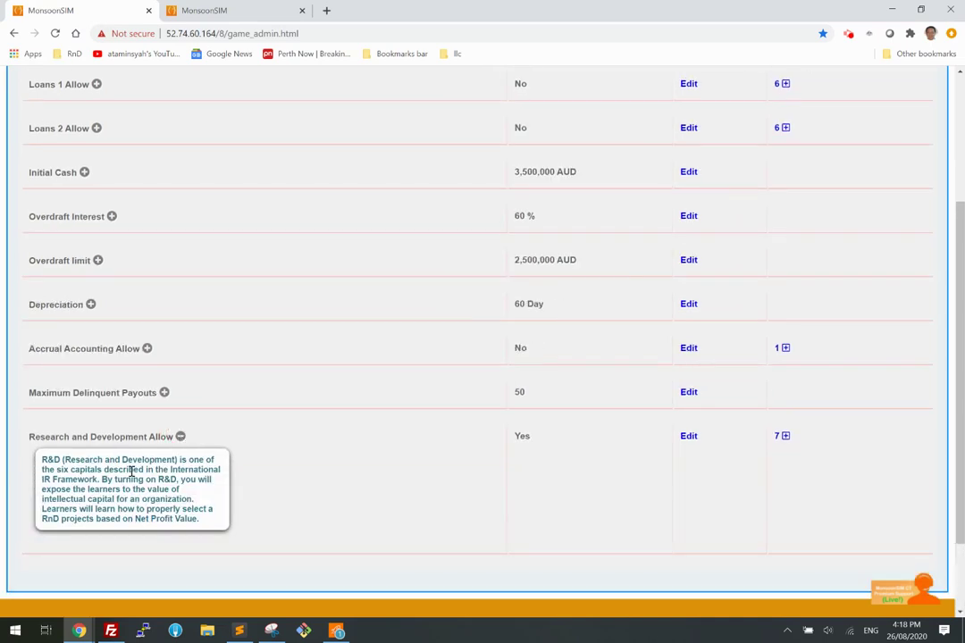
left_click(180, 437)
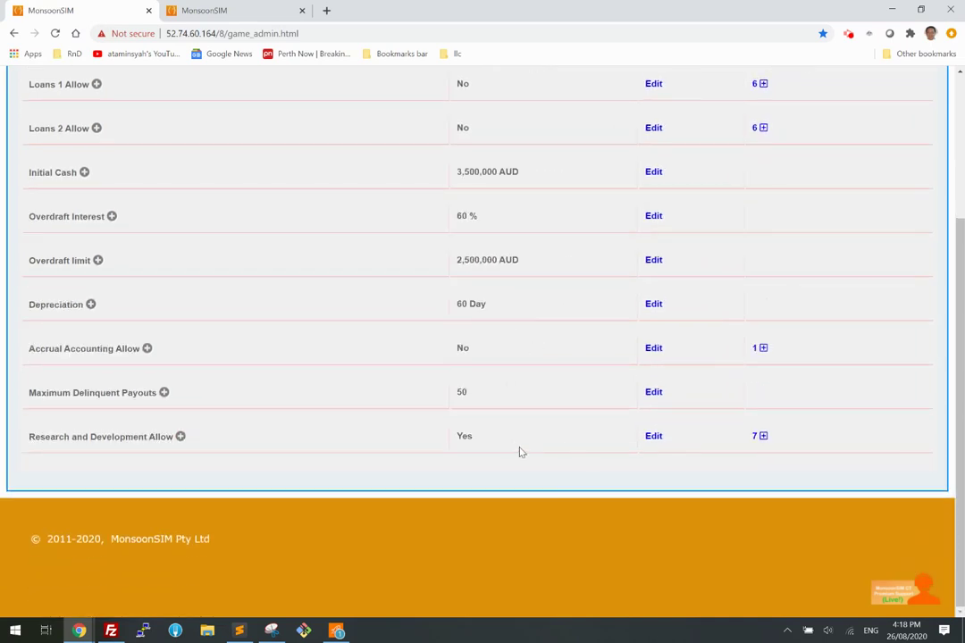
double_click(464, 437)
scroll(518, 425, "up", 4)
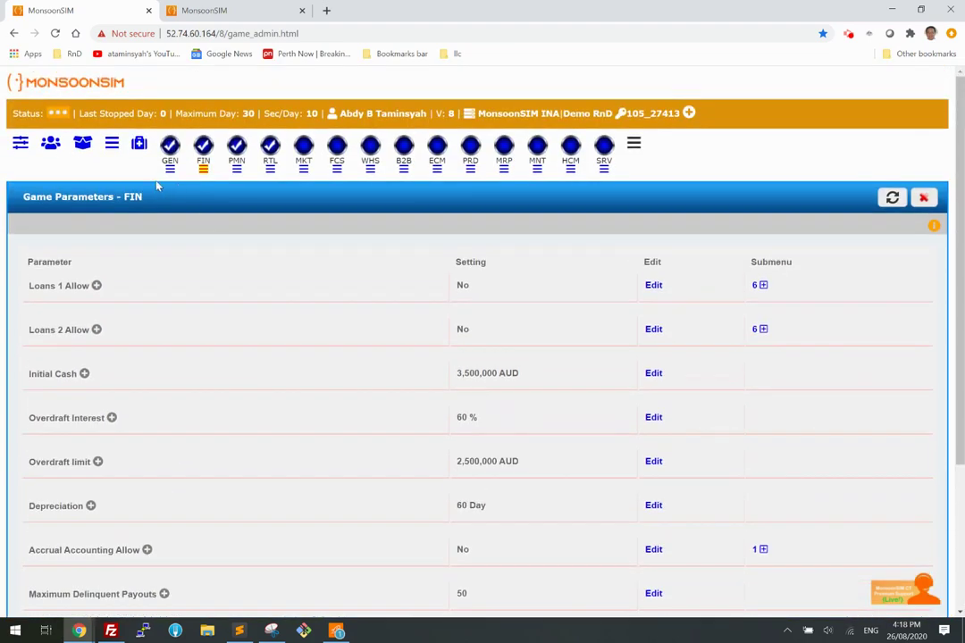
- Visit team T4's player page and open Finance > Research and Development to see Projects A and B
left_click(50, 145)
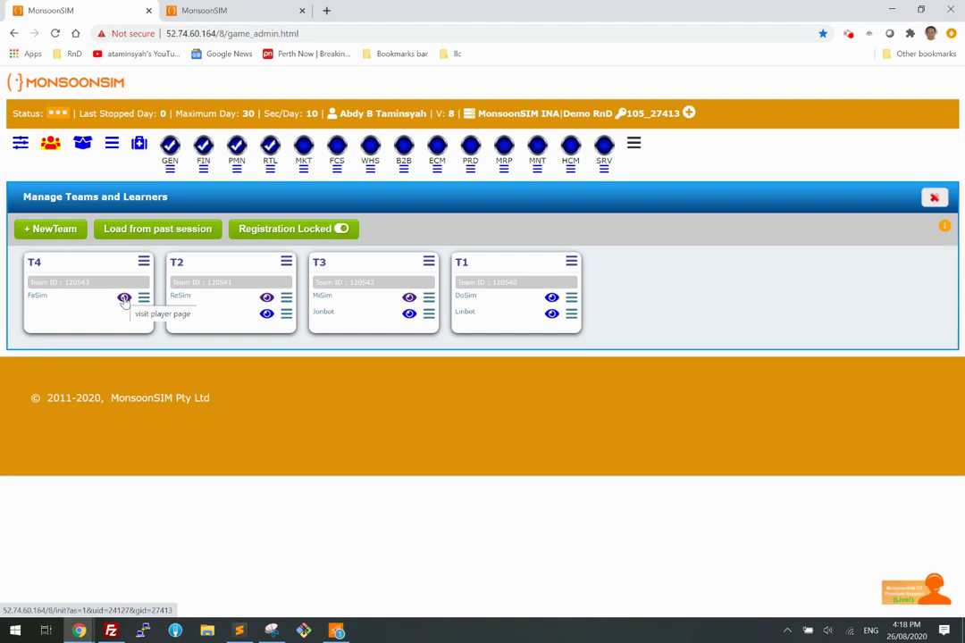
left_click(125, 298)
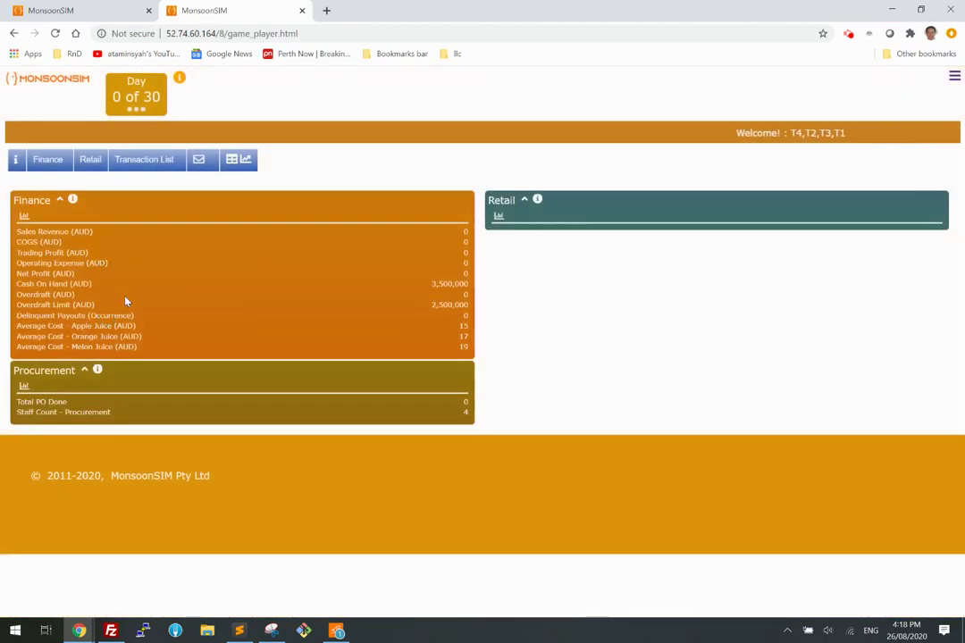
left_click(50, 162)
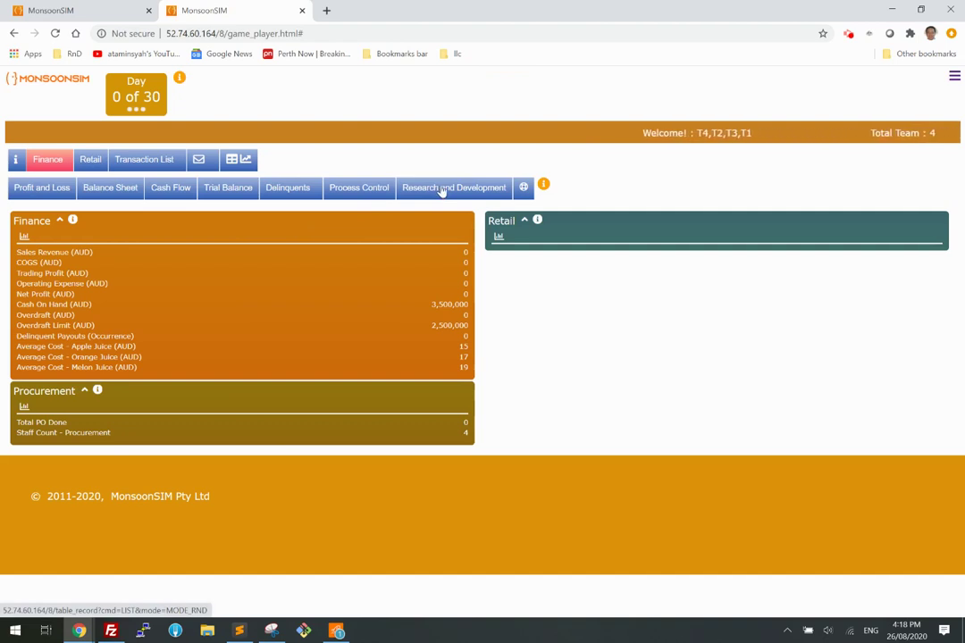
left_click(441, 190)
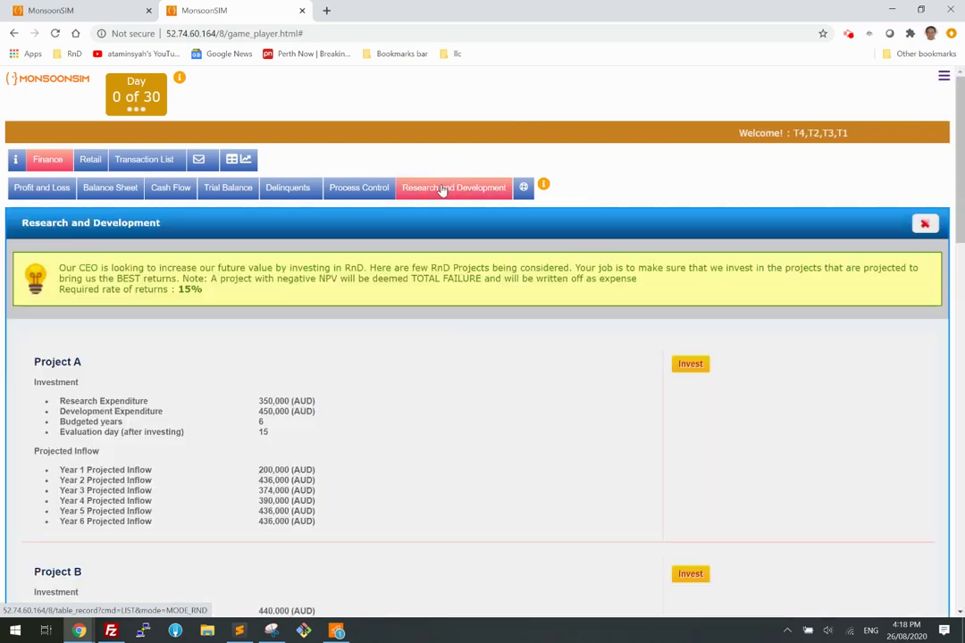
left_click(63, 268)
left_click_drag(62, 268, 367, 269)
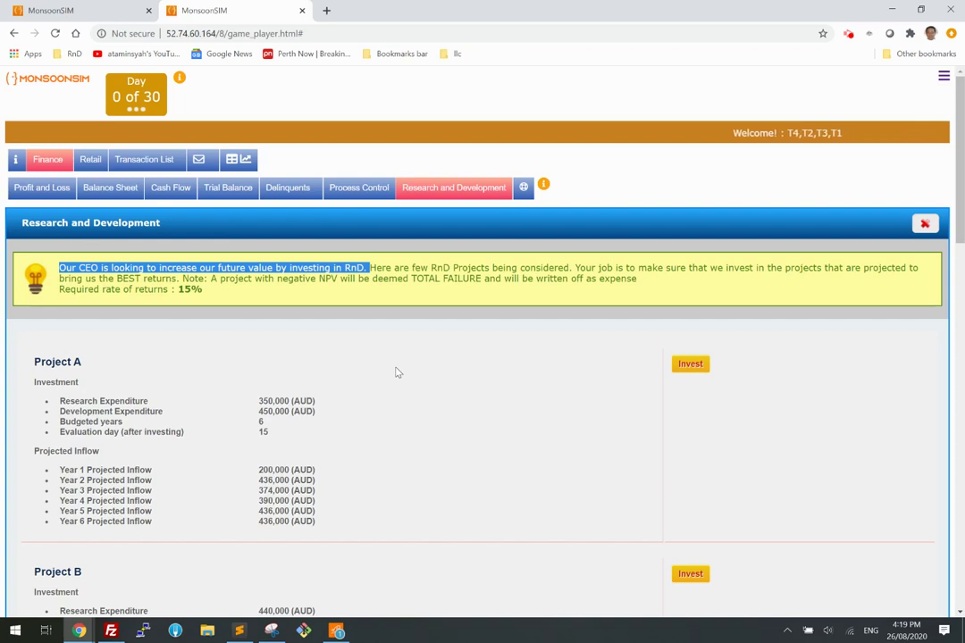
left_click(381, 267)
left_click_drag(381, 267, 570, 268)
scroll(384, 450, "down", 9)
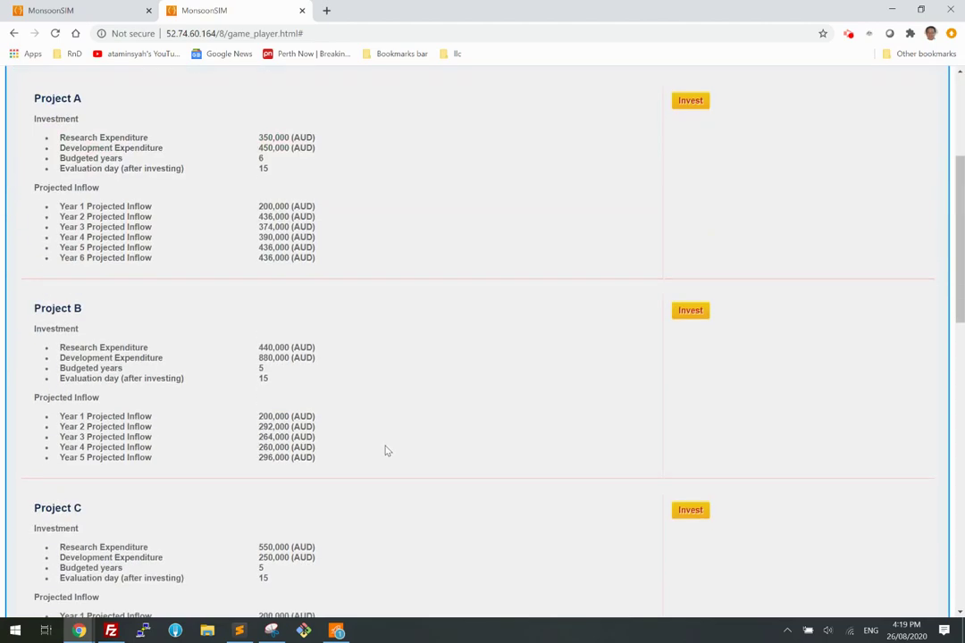
scroll(385, 450, "down", 2)
scroll(385, 449, "up", 8)
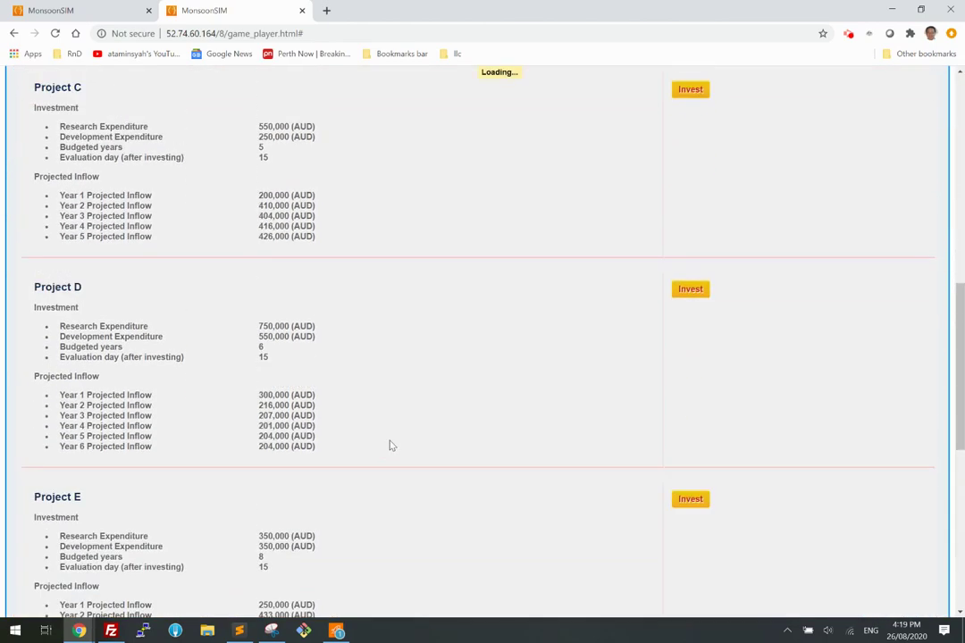
scroll(413, 433, "up", 2)
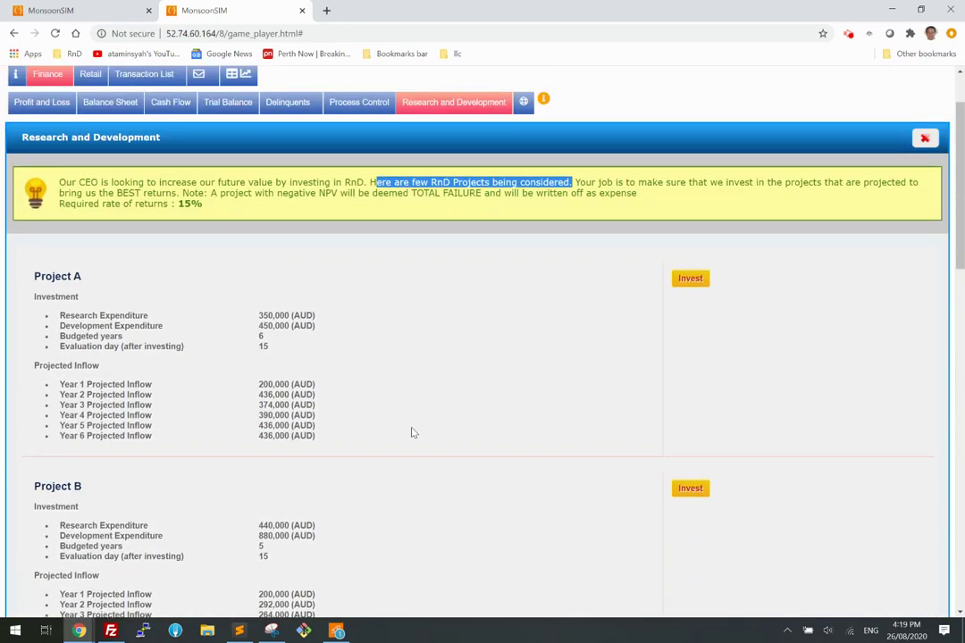
left_click_drag(576, 183, 183, 192)
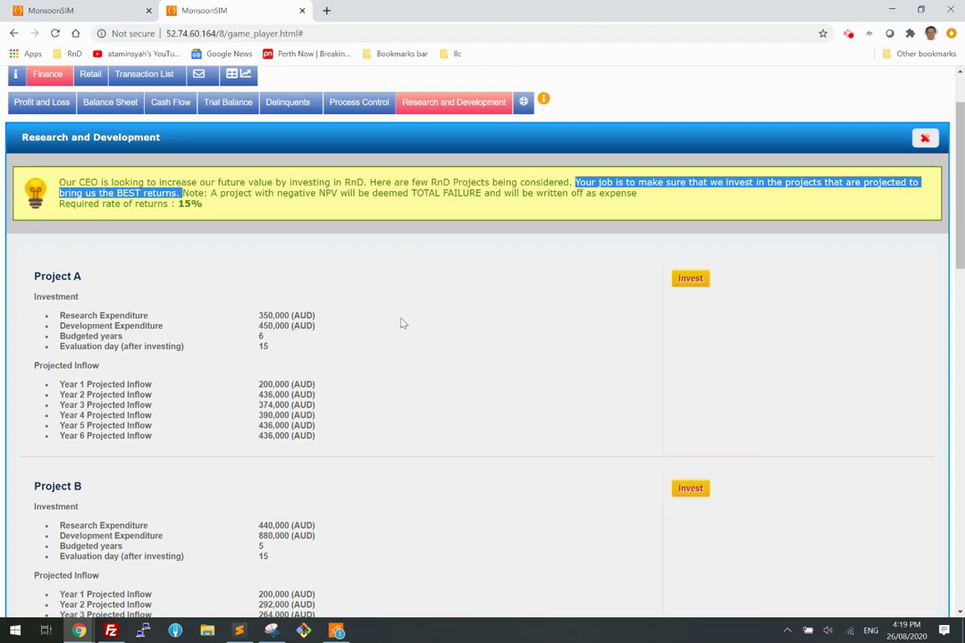
left_click(184, 193)
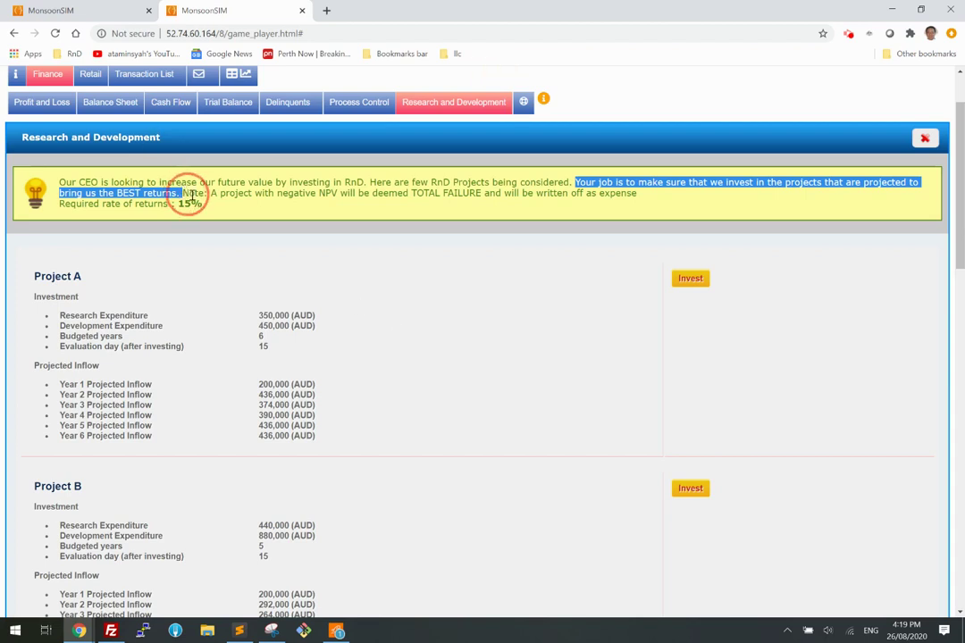
left_click_drag(184, 193, 639, 200)
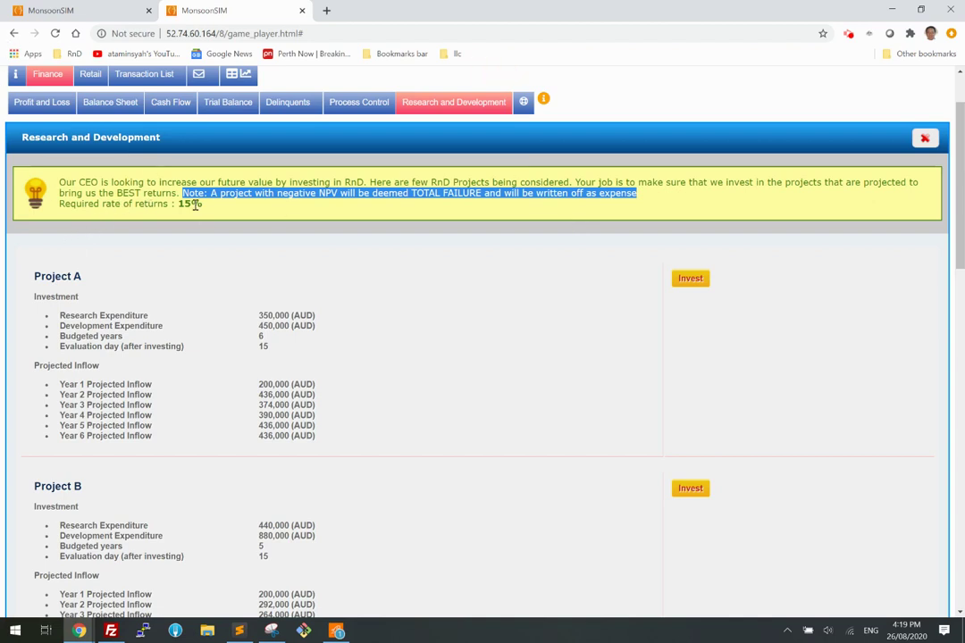
left_click_drag(204, 204, 63, 206)
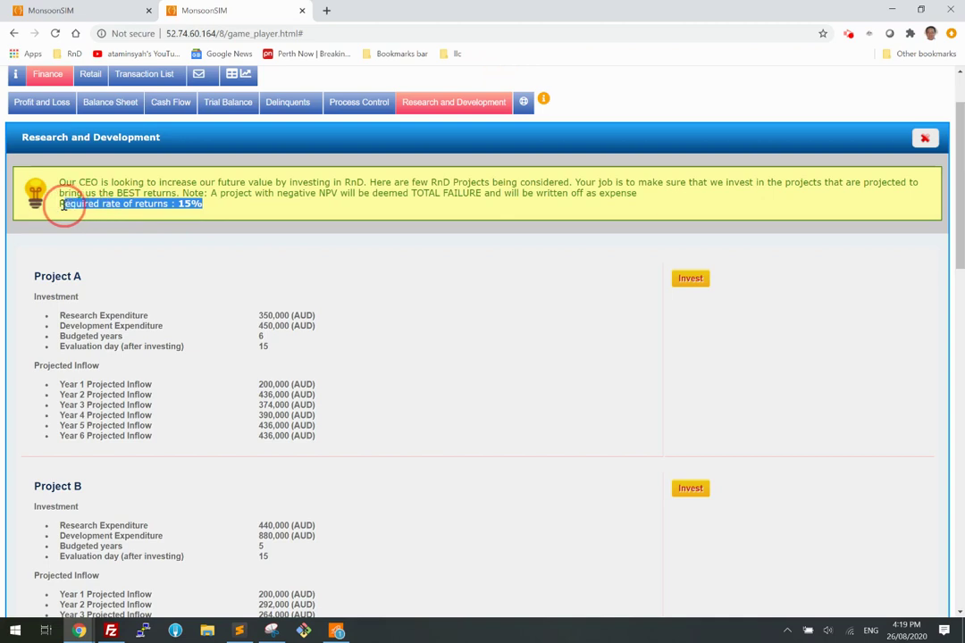
left_click(223, 194)
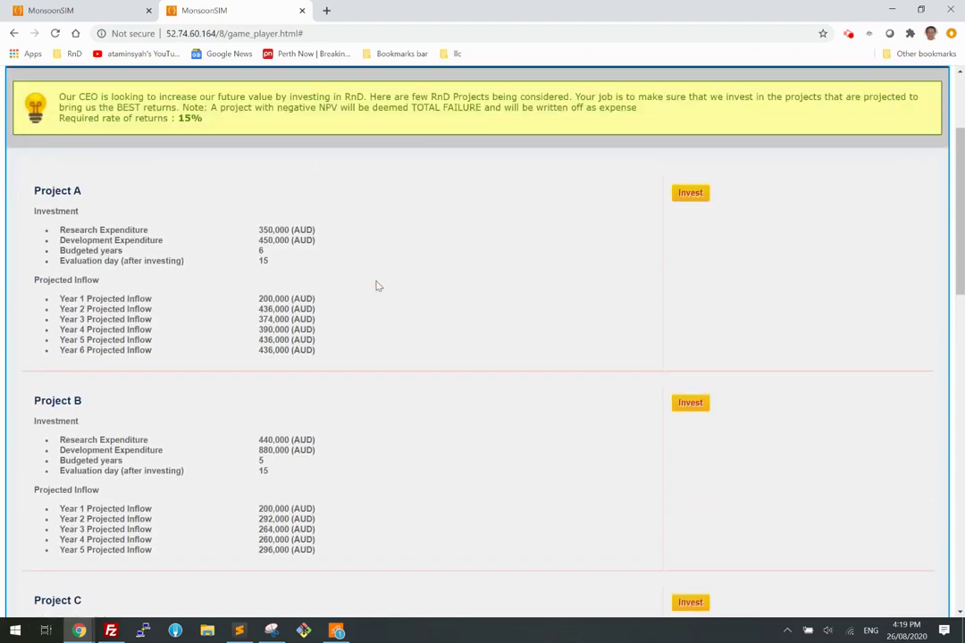
scroll(377, 262, "down", 6)
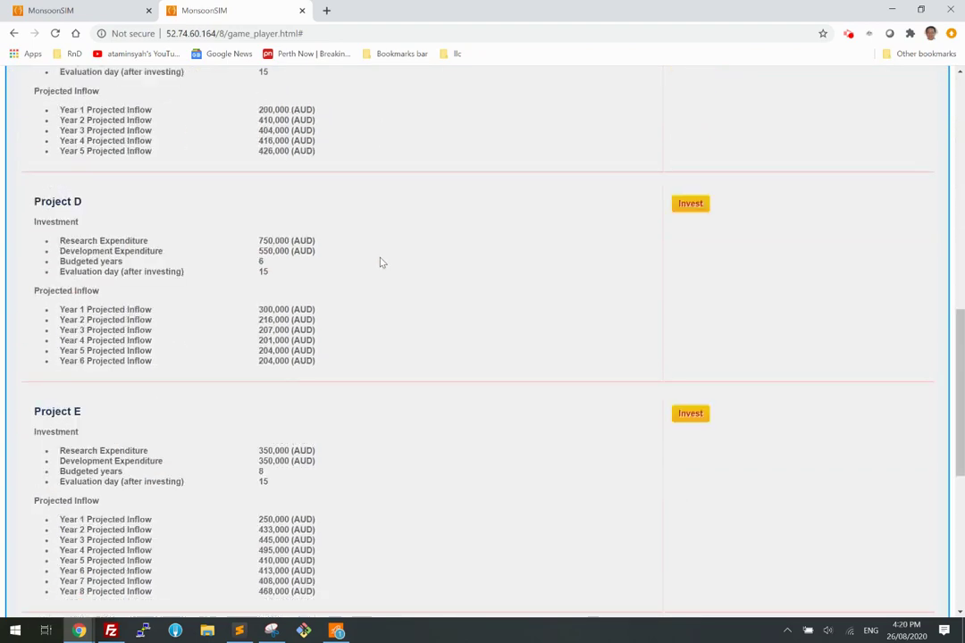
scroll(381, 263, "up", 2)
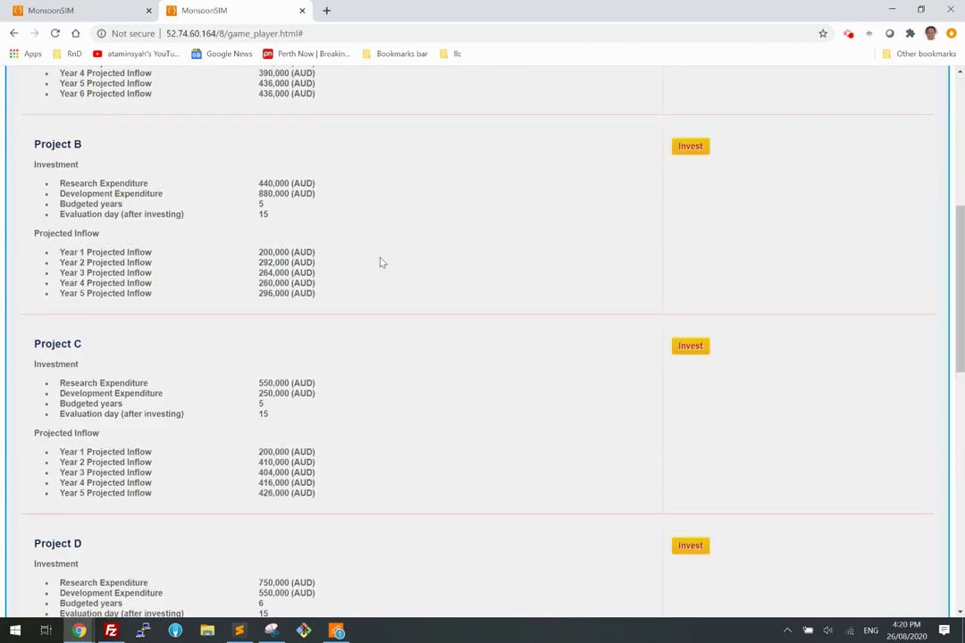
scroll(380, 262, "up", 3)
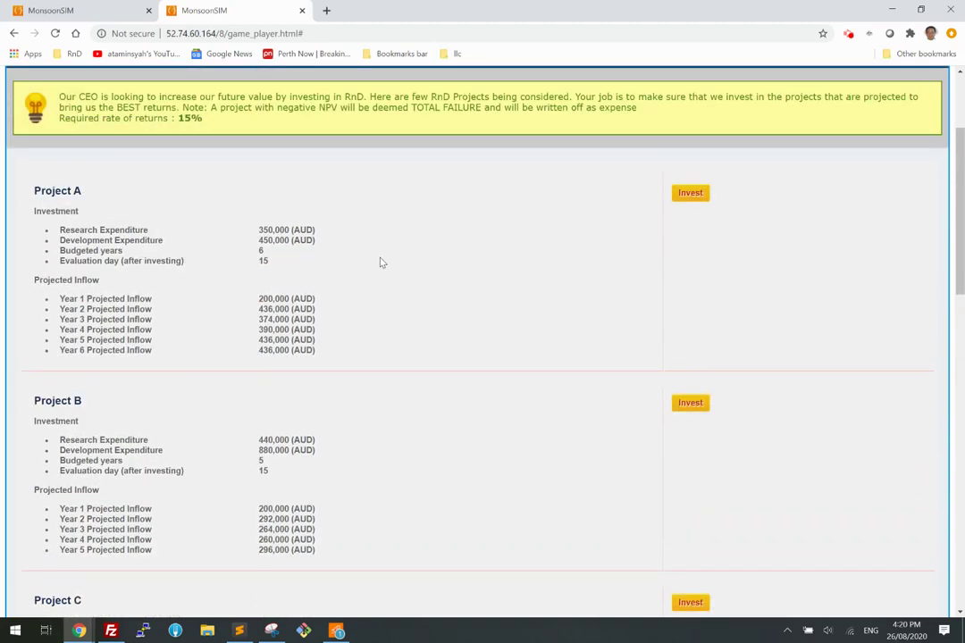
left_click_drag(92, 190, 34, 190)
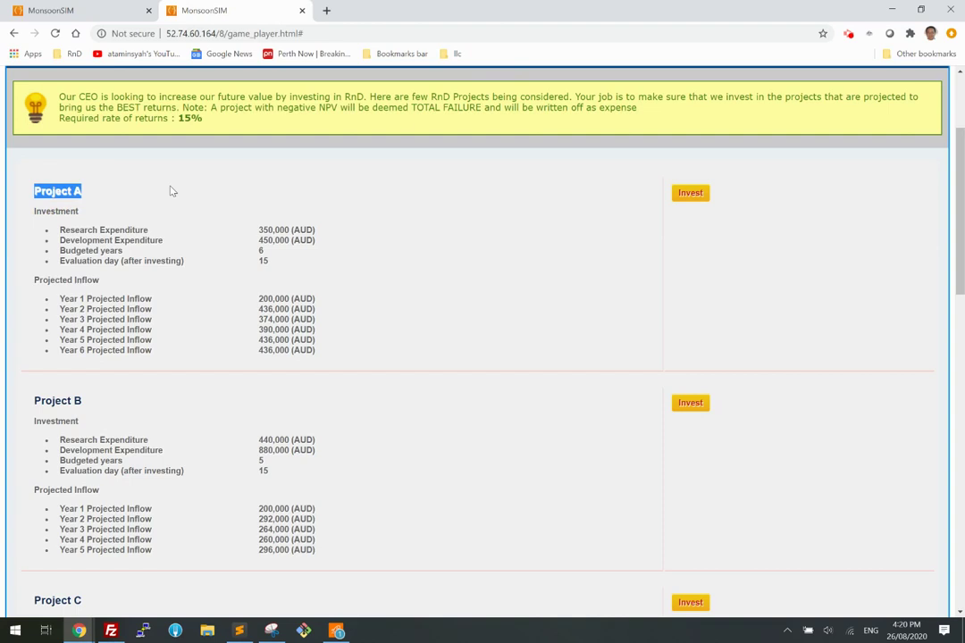
left_click_drag(86, 405, 32, 411)
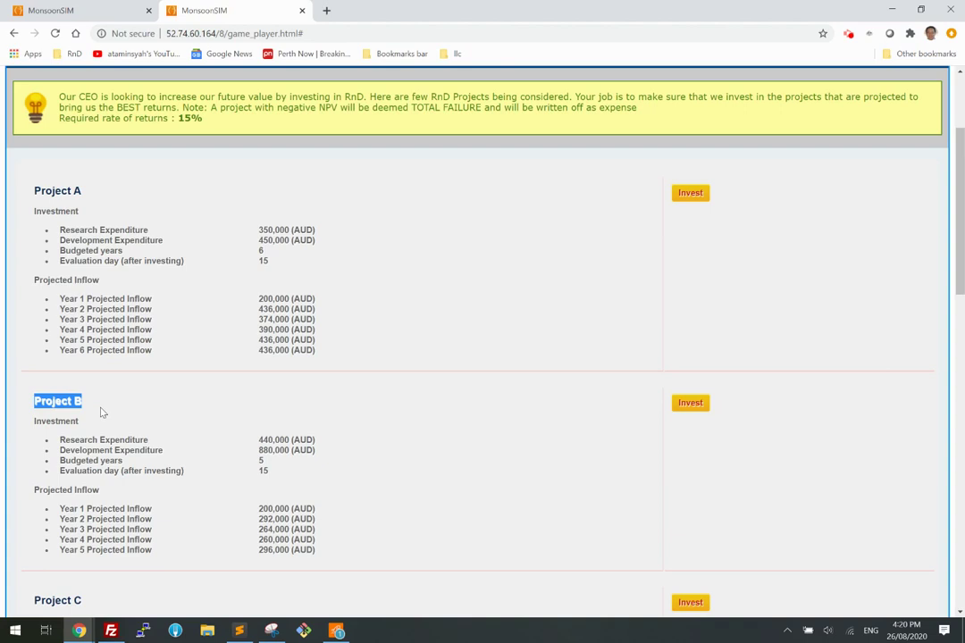
left_click(178, 260)
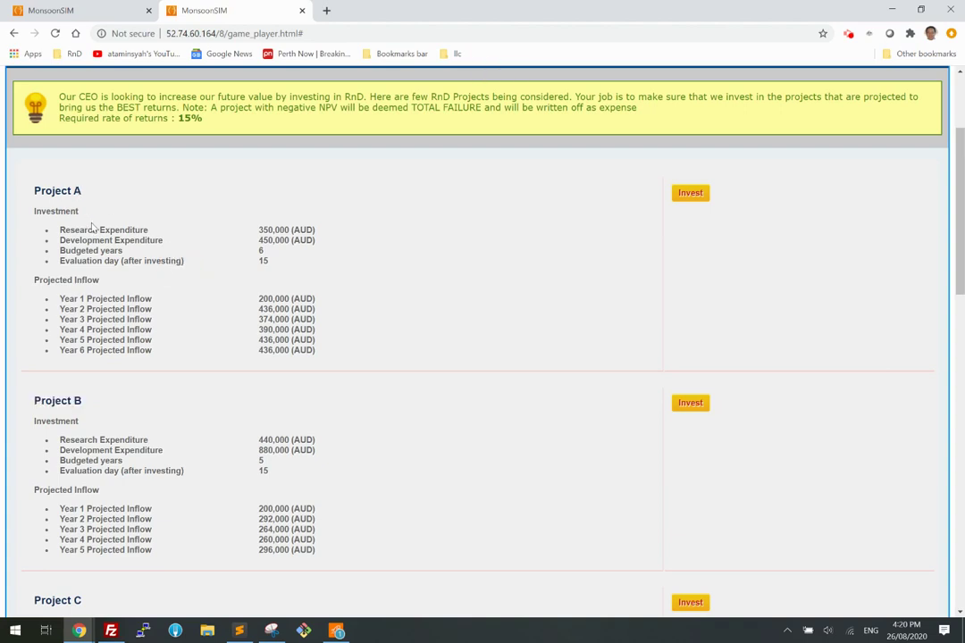
left_click_drag(56, 230, 355, 248)
left_click(349, 249)
double_click(263, 302)
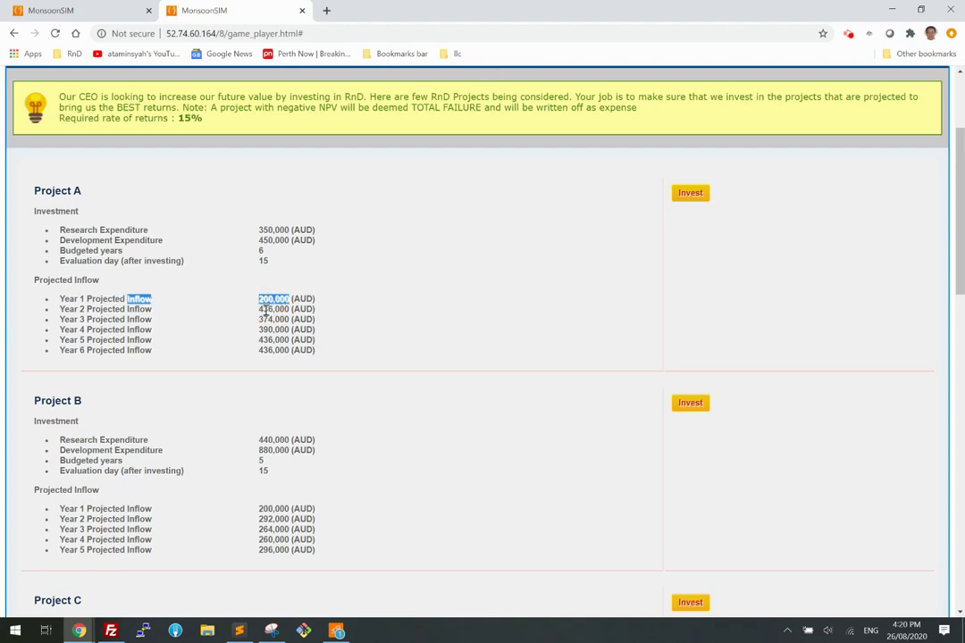
double_click(266, 309)
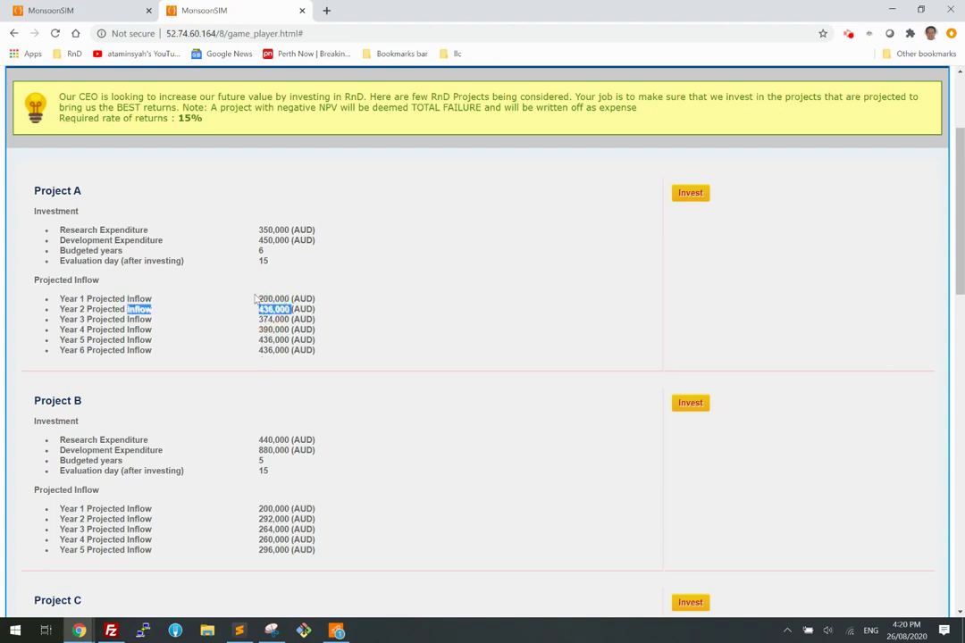
left_click(262, 305)
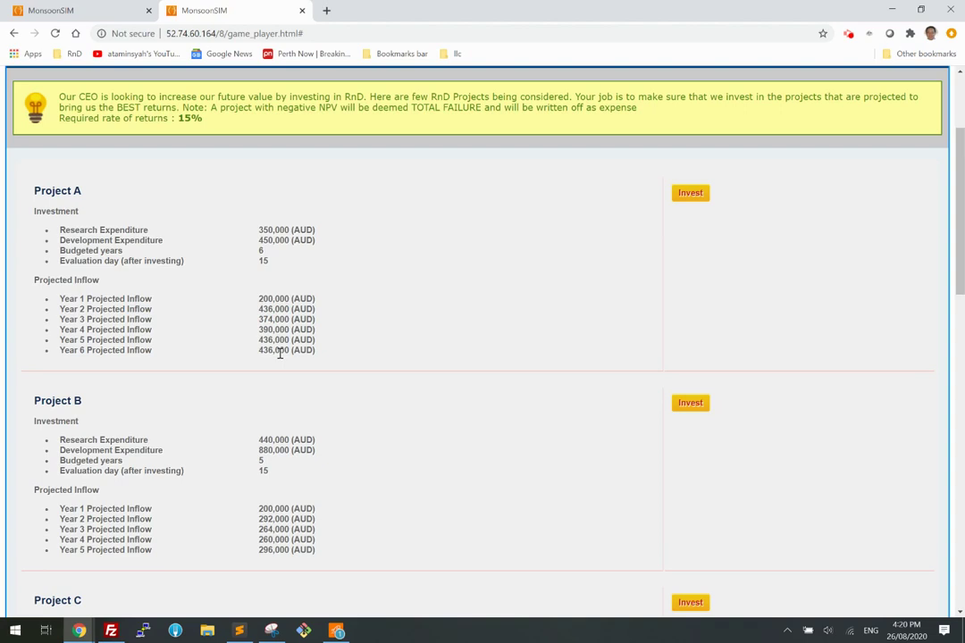
left_click_drag(260, 230, 301, 239)
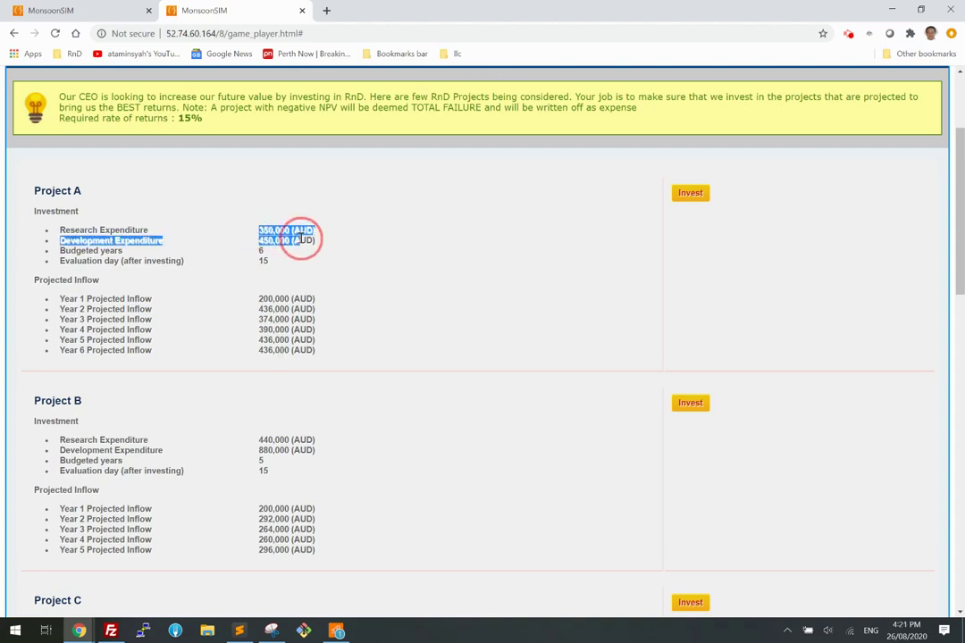
left_click(300, 271)
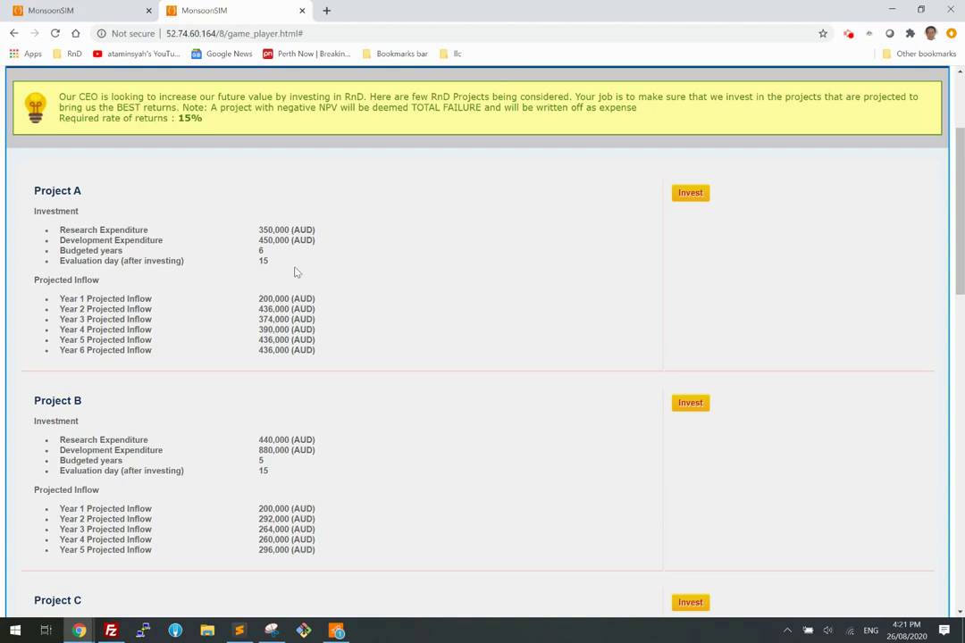
left_click_drag(211, 108, 488, 108)
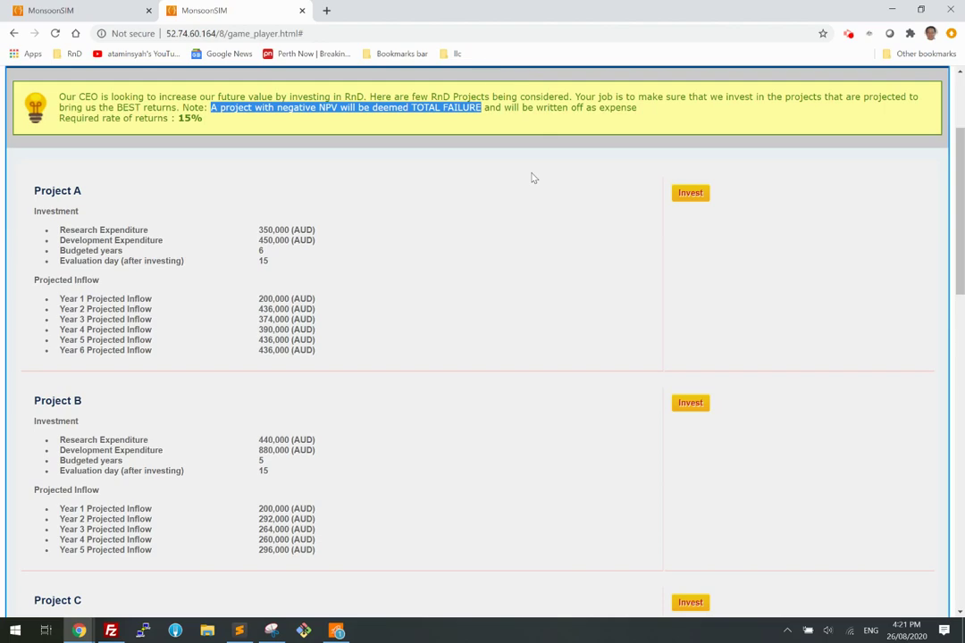
scroll(408, 304, "down", 3)
scroll(406, 303, "down", 2)
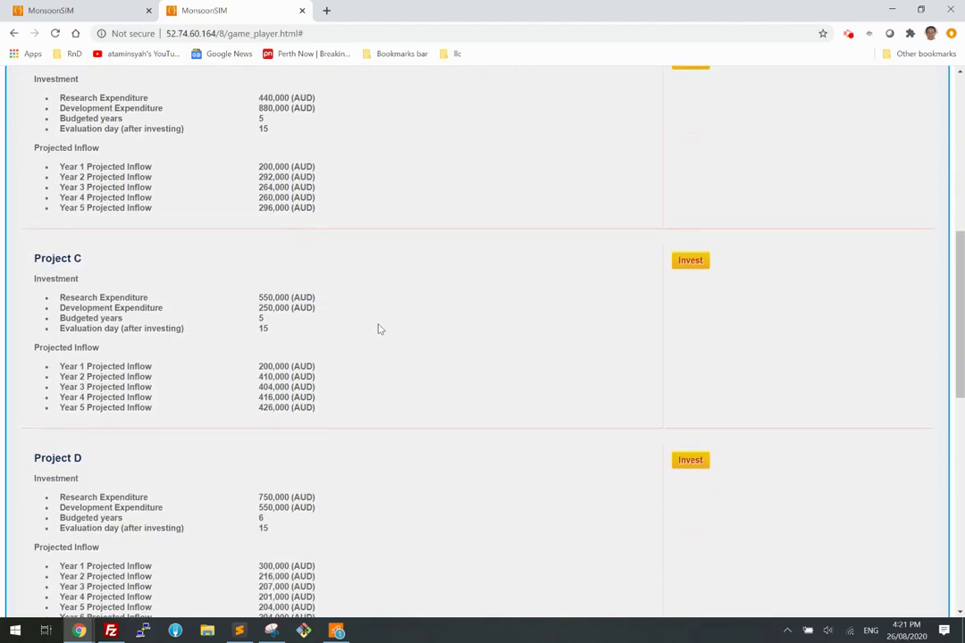
scroll(378, 329, "up", 4)
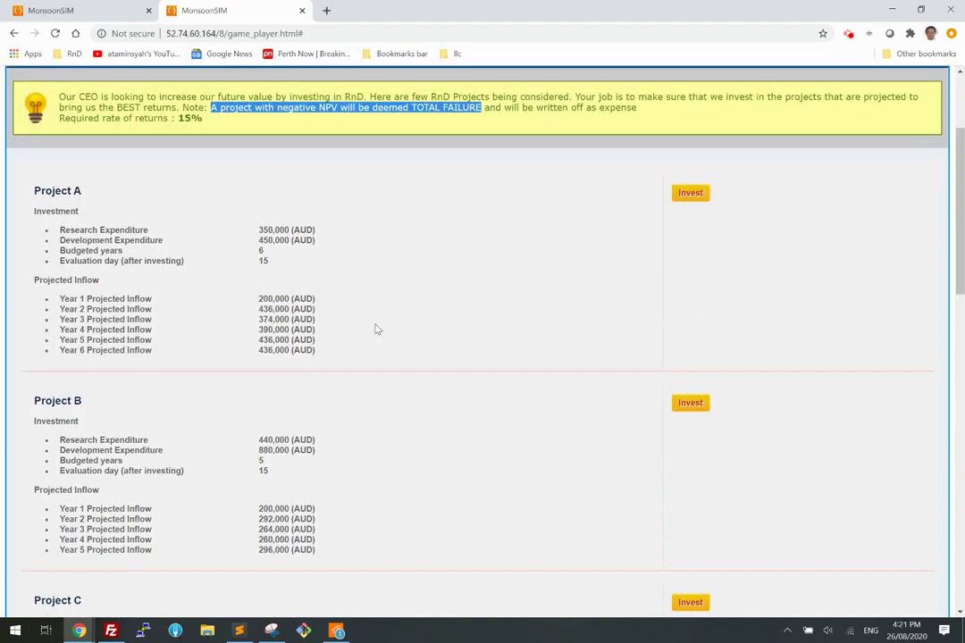
left_click(368, 333)
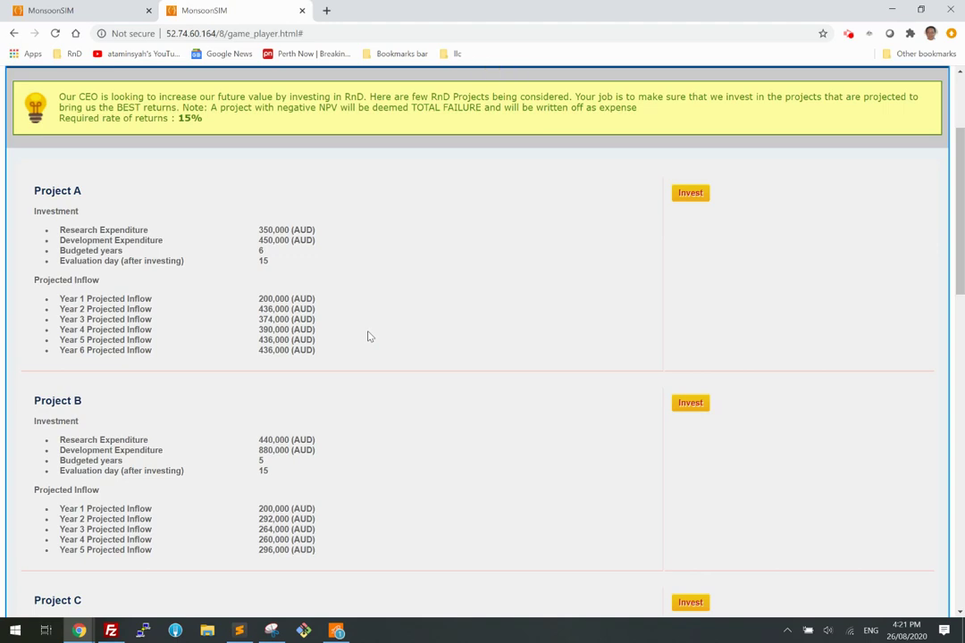
- On the admin page, list the session's Active Guide documents from the ≡ menu
left_click(67, 10)
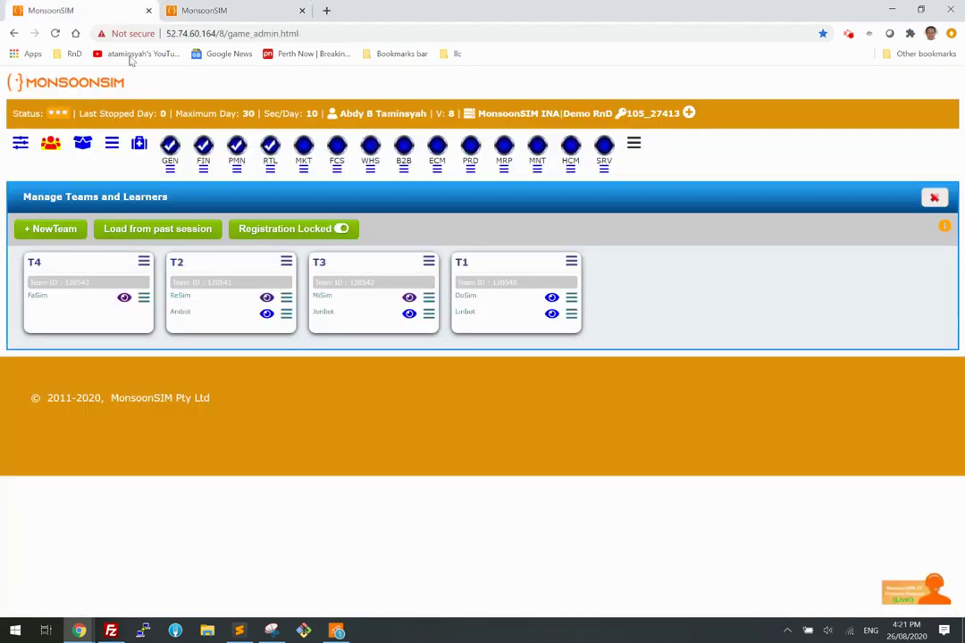
left_click(112, 145)
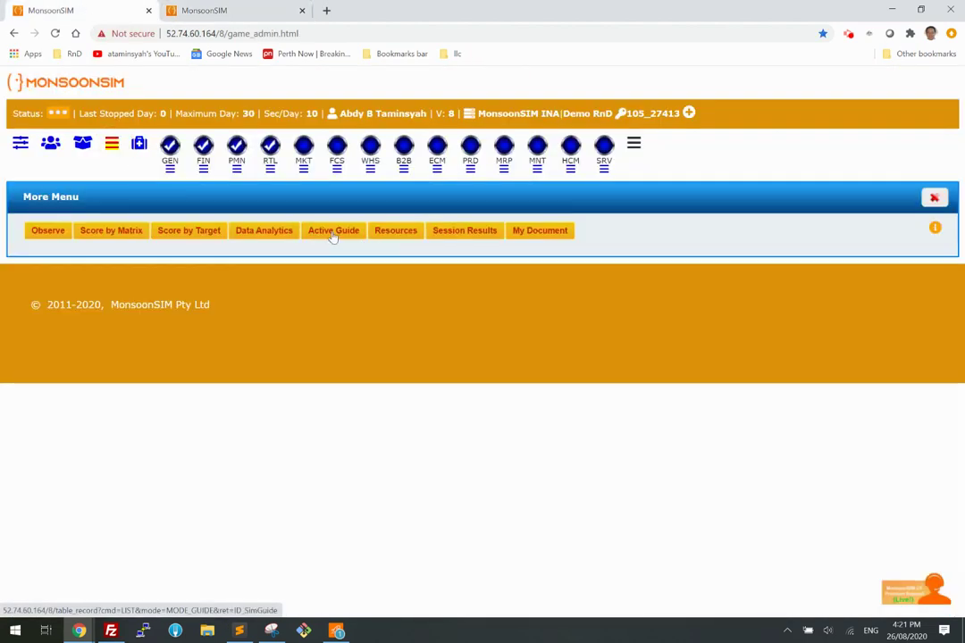
left_click(339, 233)
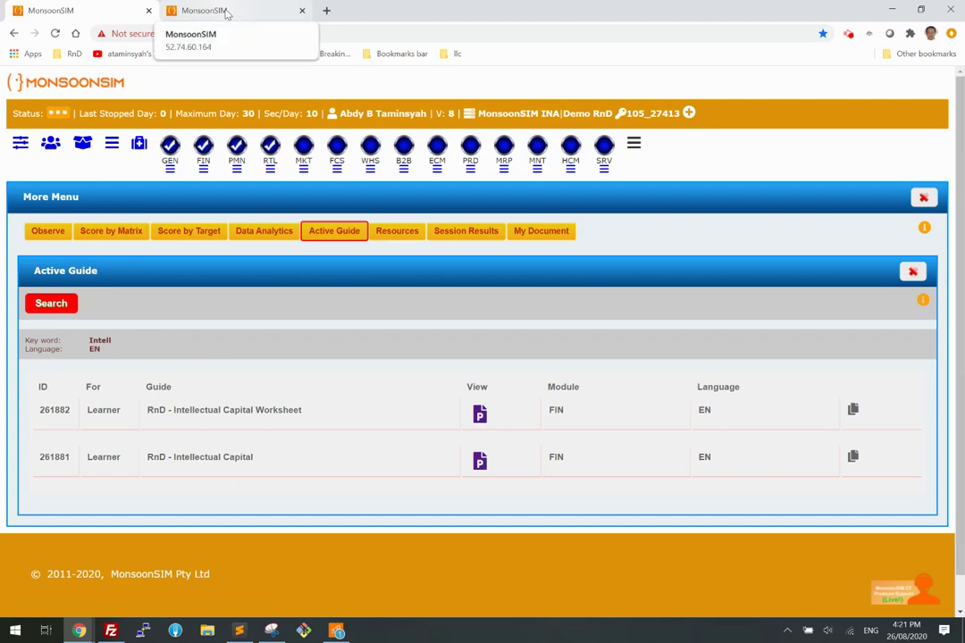
- Glance over the learner's game view, then return to admin and close the Active Guide list
left_click(227, 13)
scroll(423, 325, "down", 2)
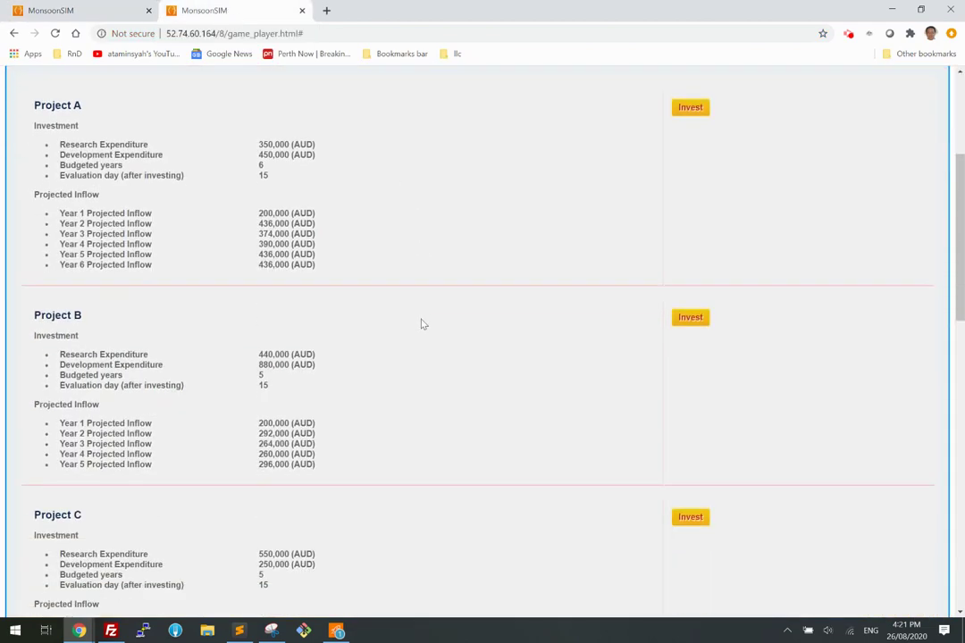
scroll(423, 324, "up", 2)
scroll(424, 324, "up", 2)
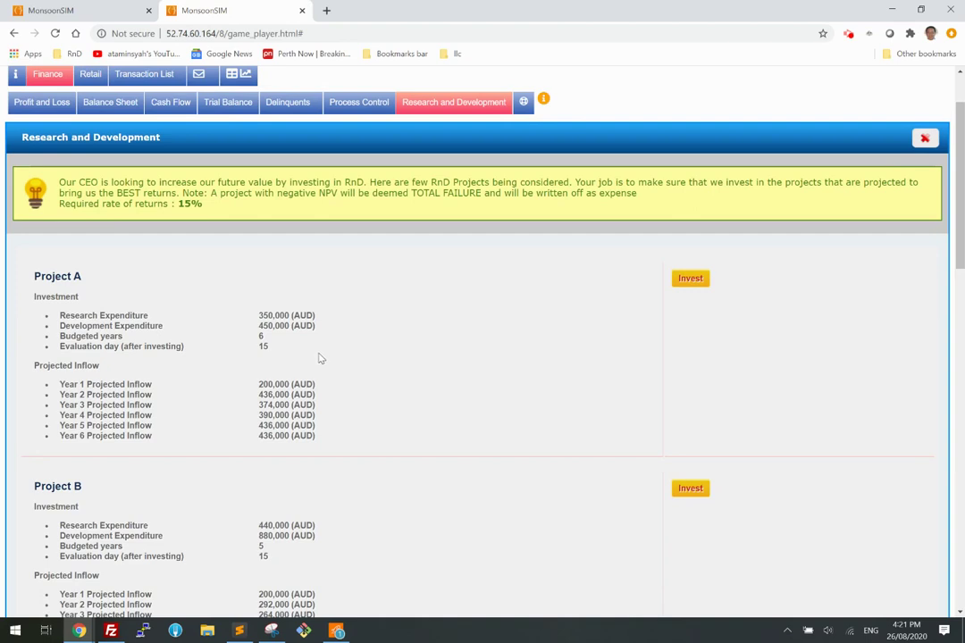
scroll(394, 363, "down", 2)
scroll(394, 363, "up", 4)
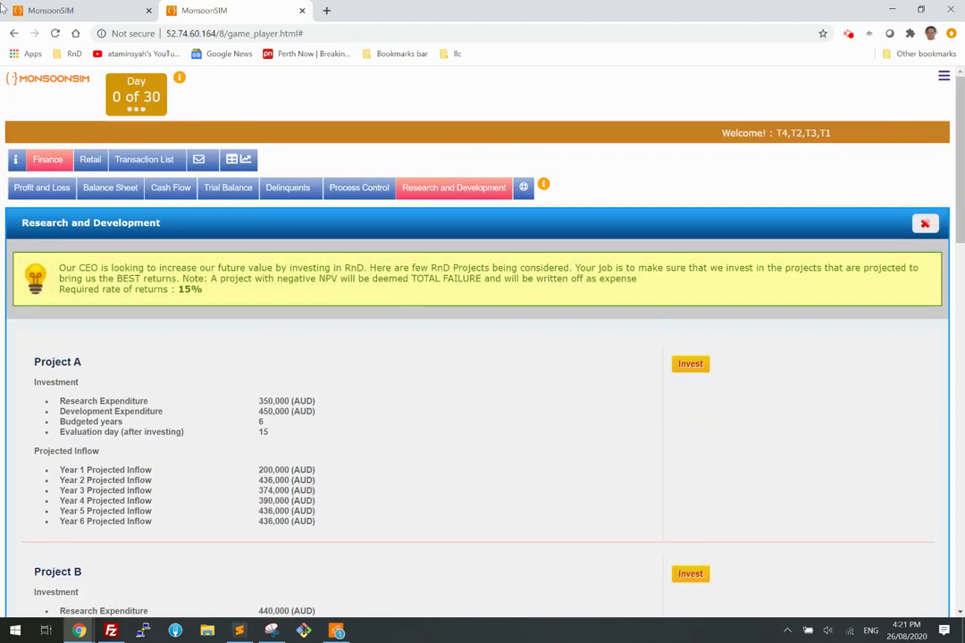
left_click(89, 9)
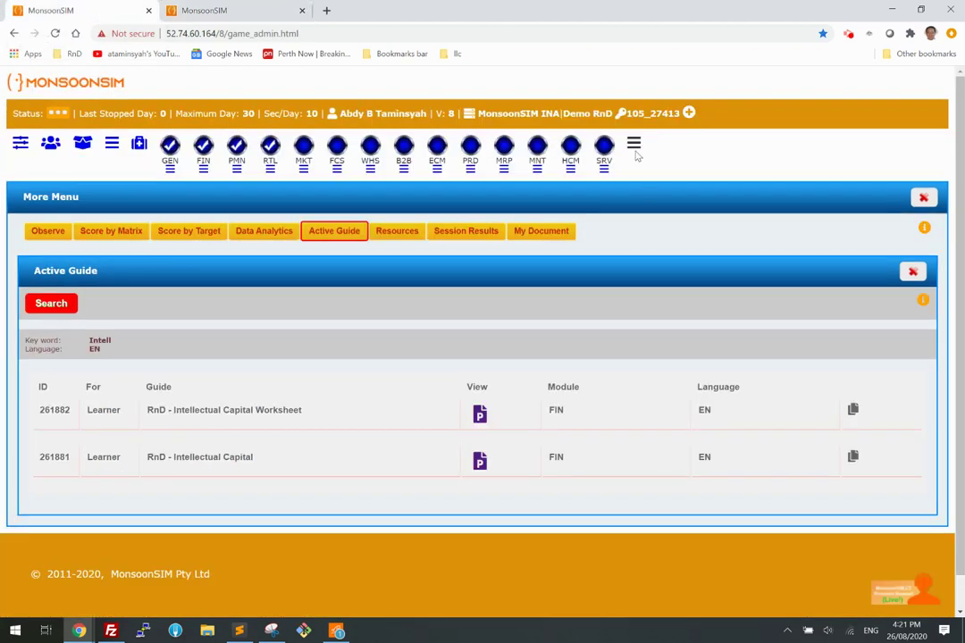
left_click(912, 273)
- Run the session with Next Stop Day changed from 18 to 30, then return to the learner view
left_click(635, 143)
left_click(573, 159)
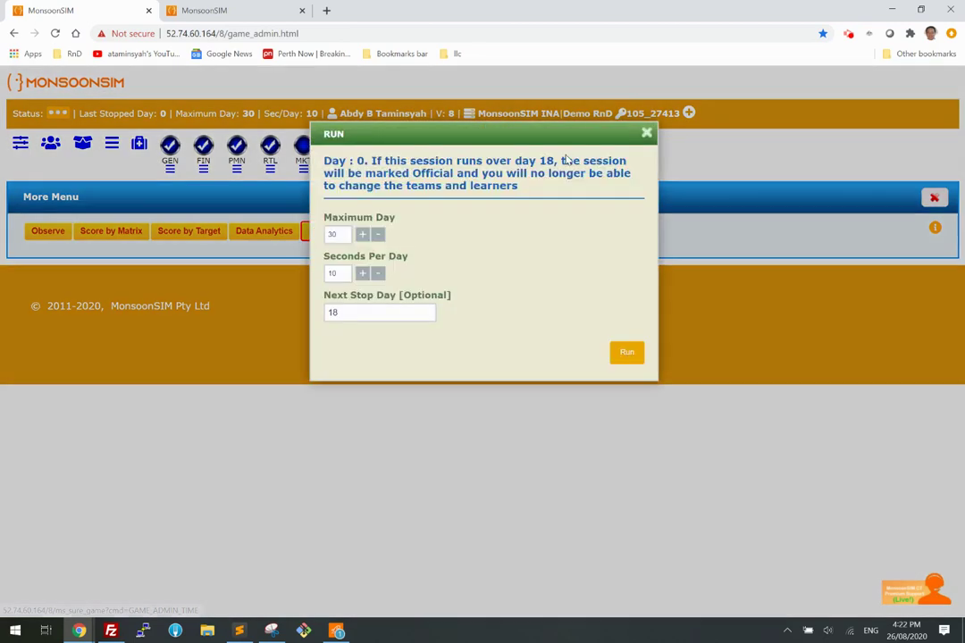
left_click(363, 274)
left_click_drag(356, 311, 296, 315)
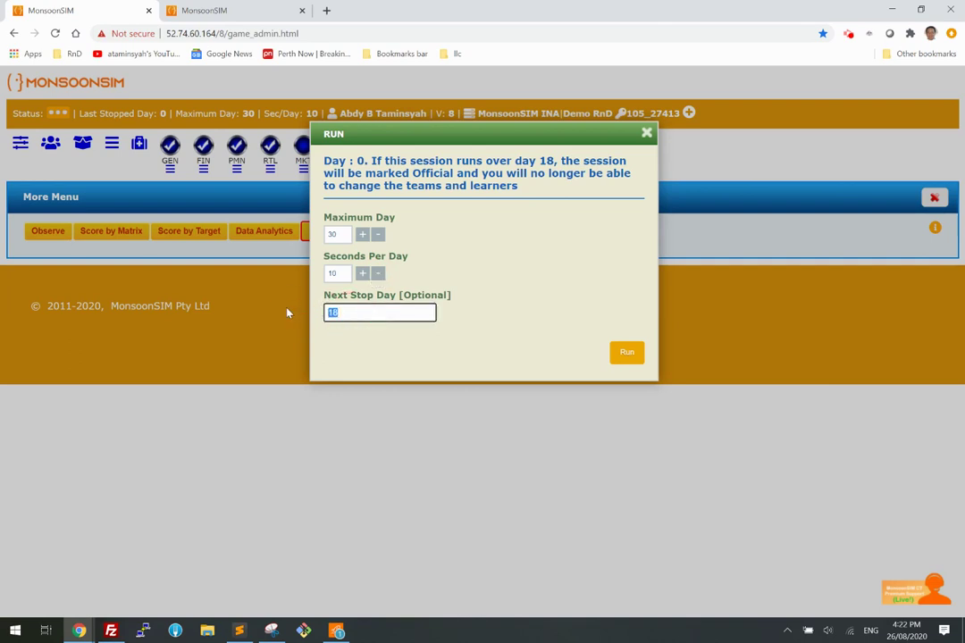
type("30")
left_click(625, 355)
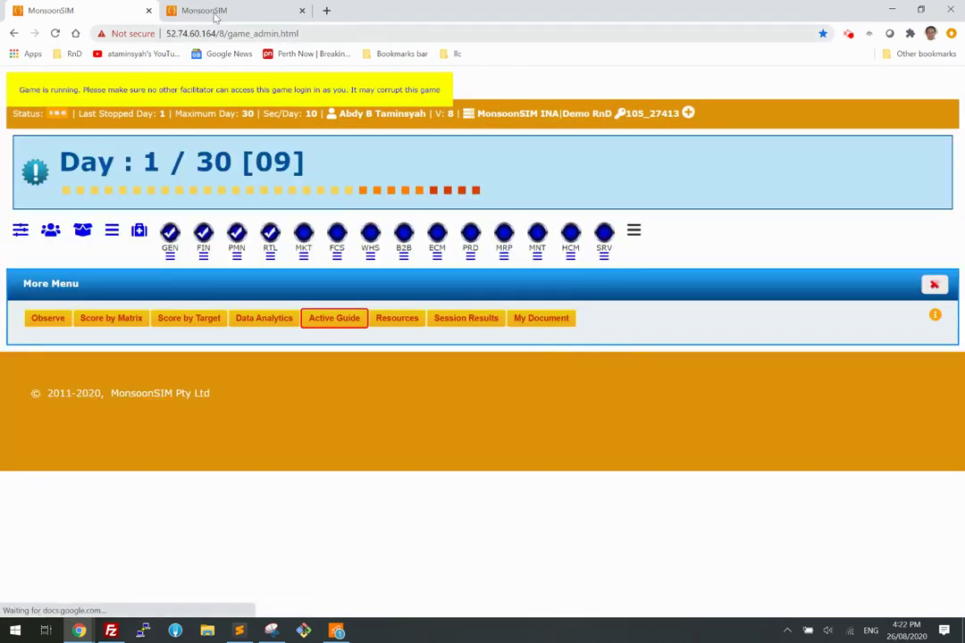
left_click(212, 14)
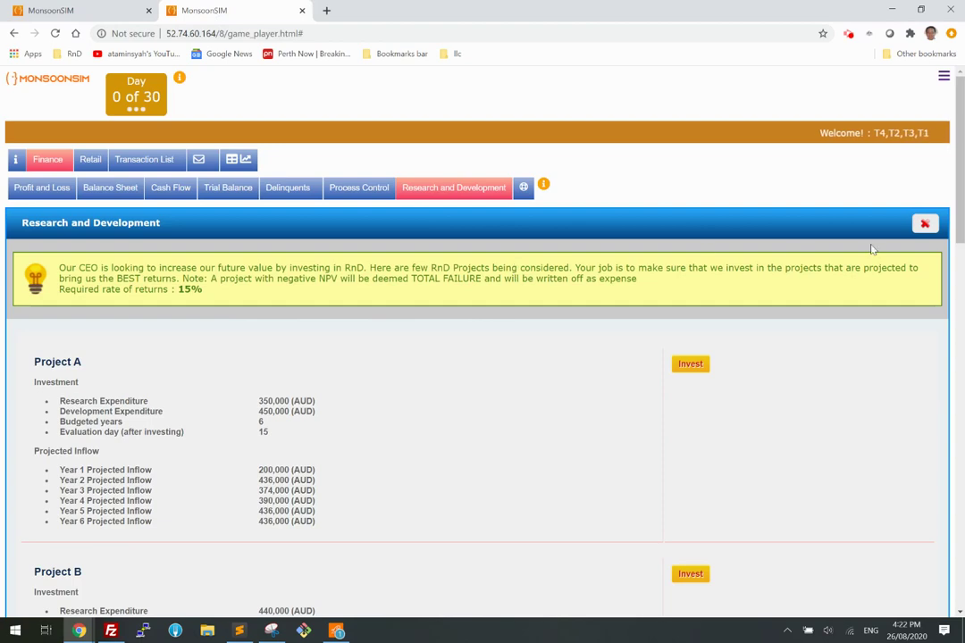
- Invest in Project B and confirm with Submit, creating the 1,320,000 R&D investment order
scroll(499, 364, "down", 3)
scroll(493, 368, "up", 2)
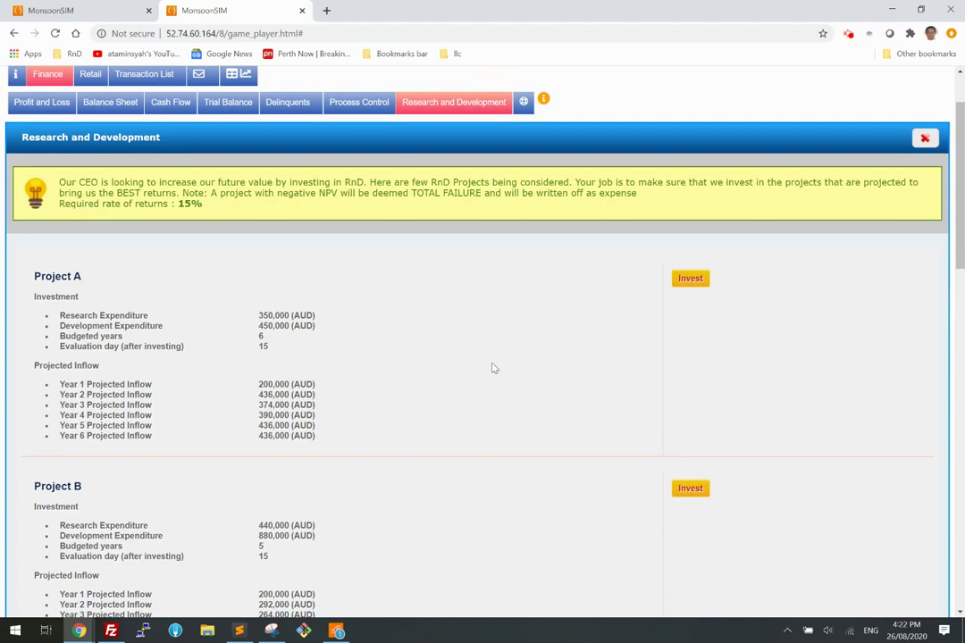
scroll(501, 445, "down", 1)
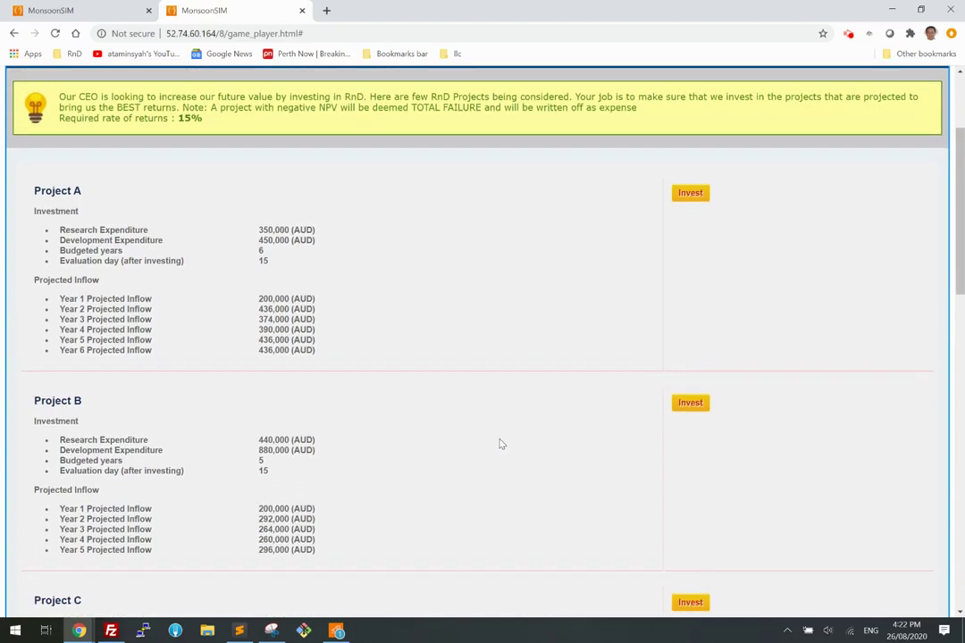
left_click(701, 404)
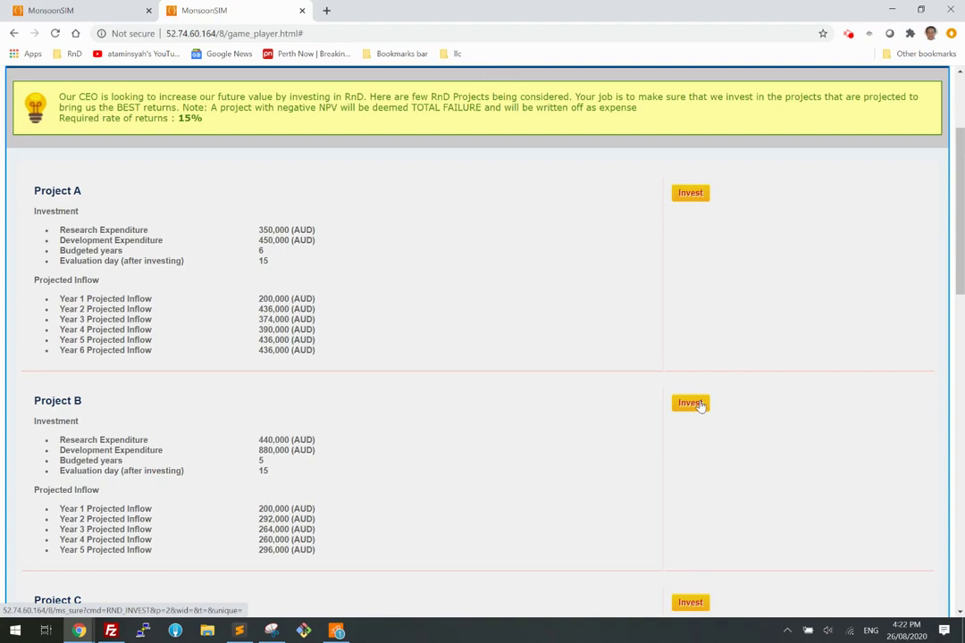
left_click(701, 404)
left_click(688, 407)
left_click(688, 408)
left_click(688, 407)
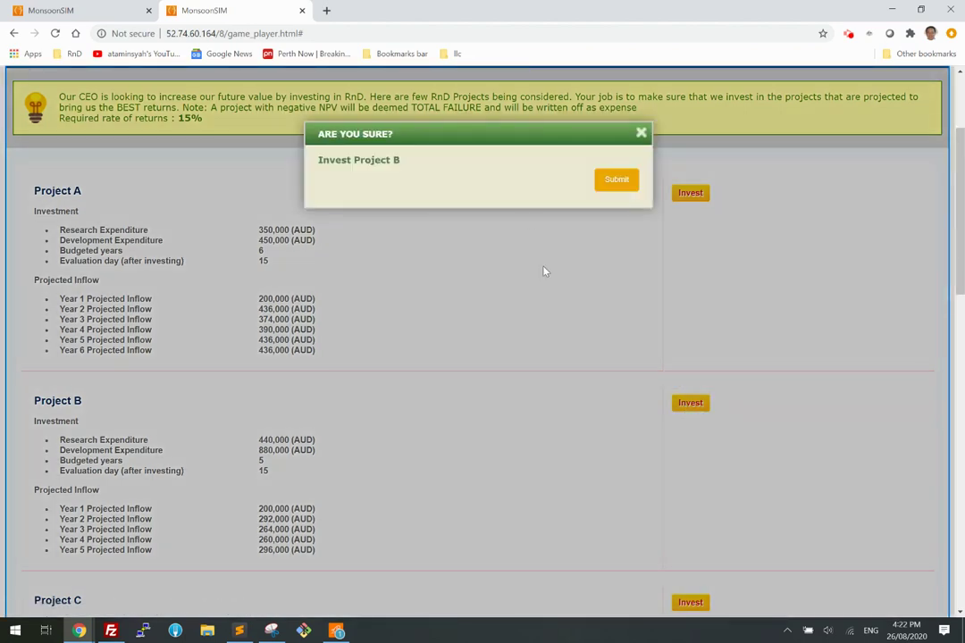
left_click(606, 179)
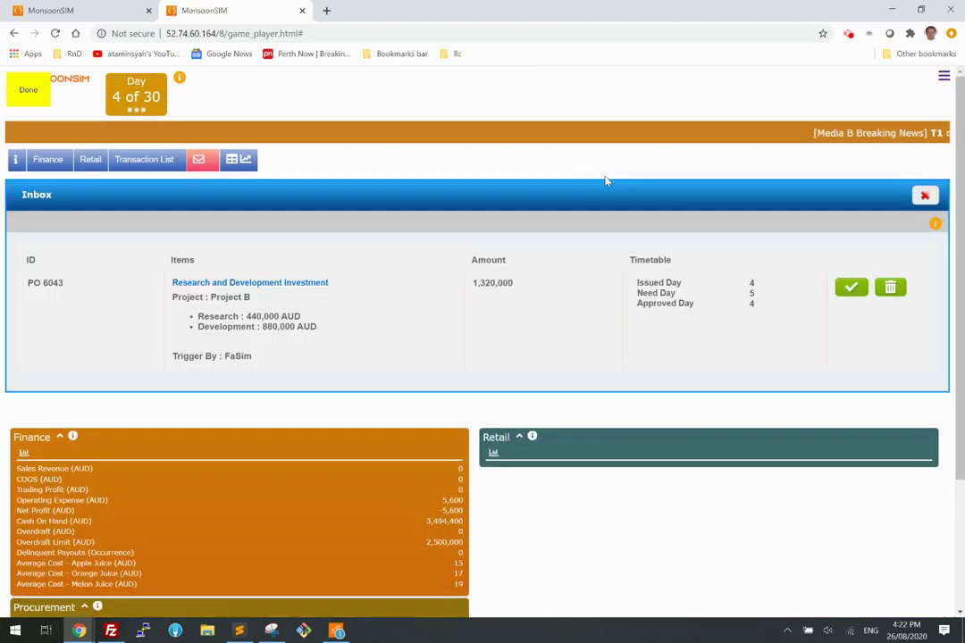
- Approve PO 6043 for Project B's R&D investment, noting the 440,000 research amount
left_click_drag(246, 314, 295, 337)
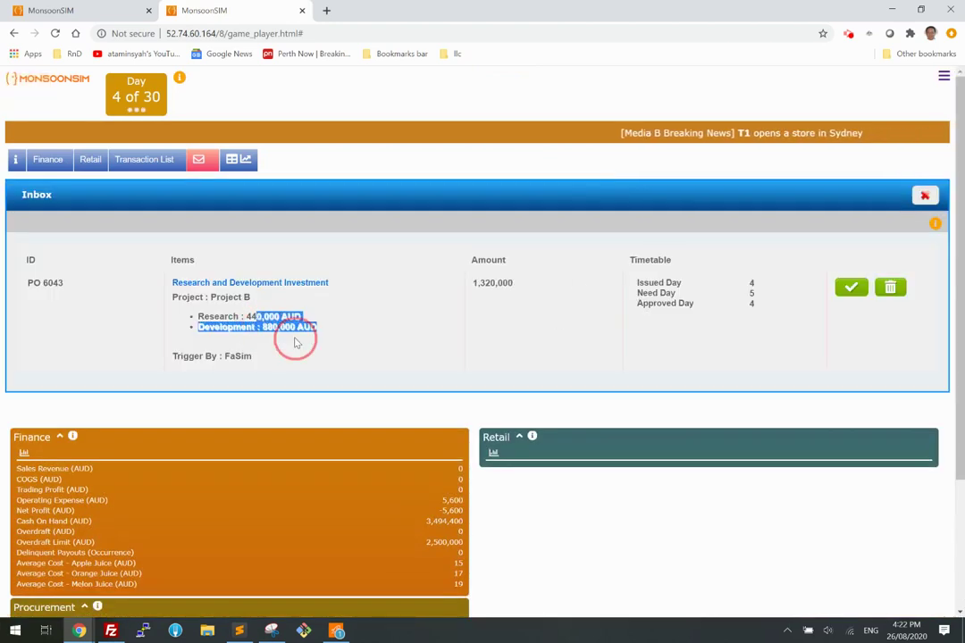
left_click(295, 344)
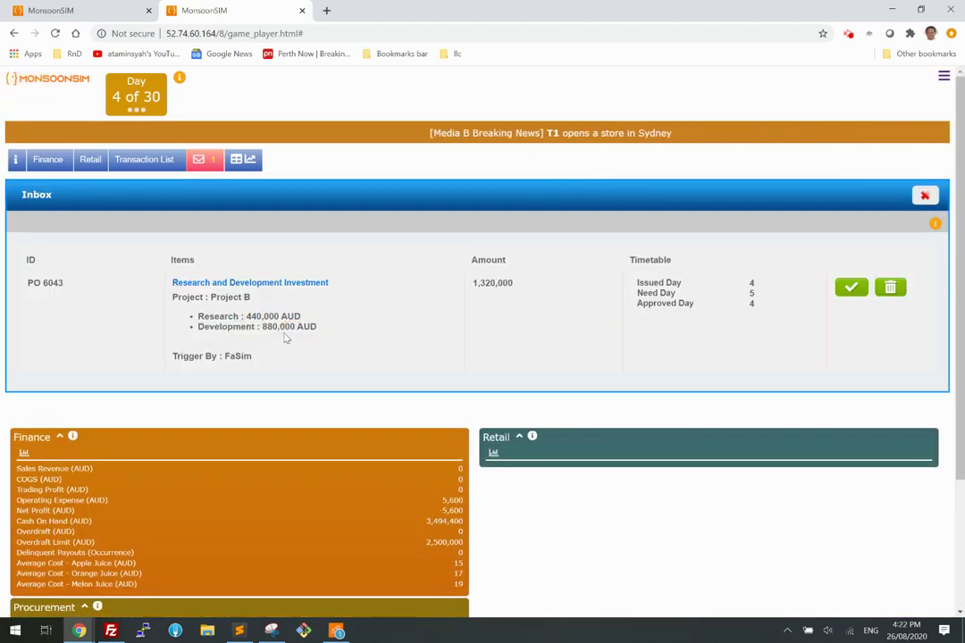
left_click(850, 287)
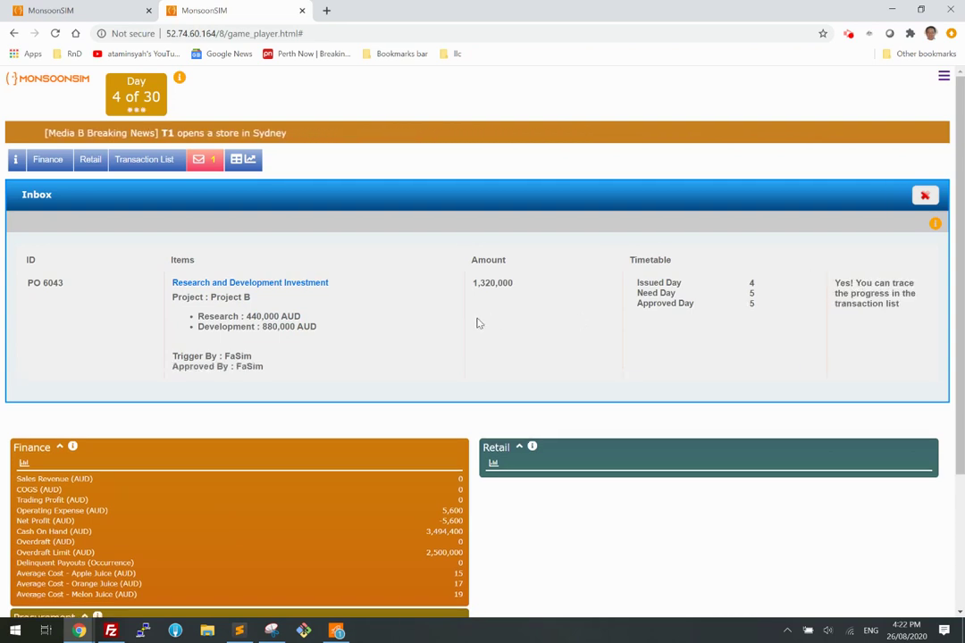
mouse_move(247, 317)
left_mouse_down()
mouse_move(280, 315)
mouse_move(263, 326)
mouse_move(288, 327)
left_mouse_up()
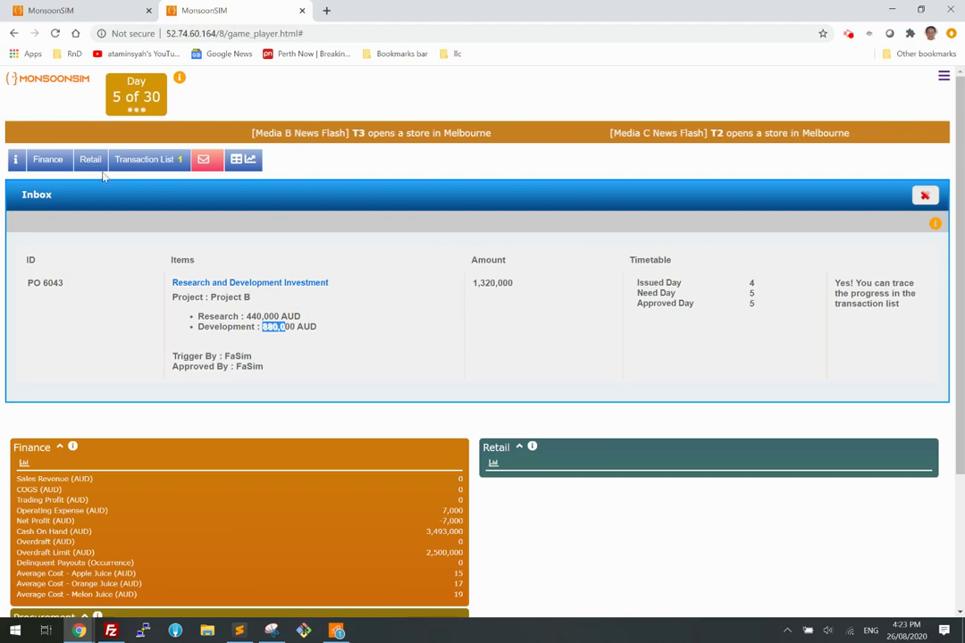
left_click(56, 162)
- In the Profit and Loss report, expand Operating Expense and point out Research at 440,000
left_click(45, 189)
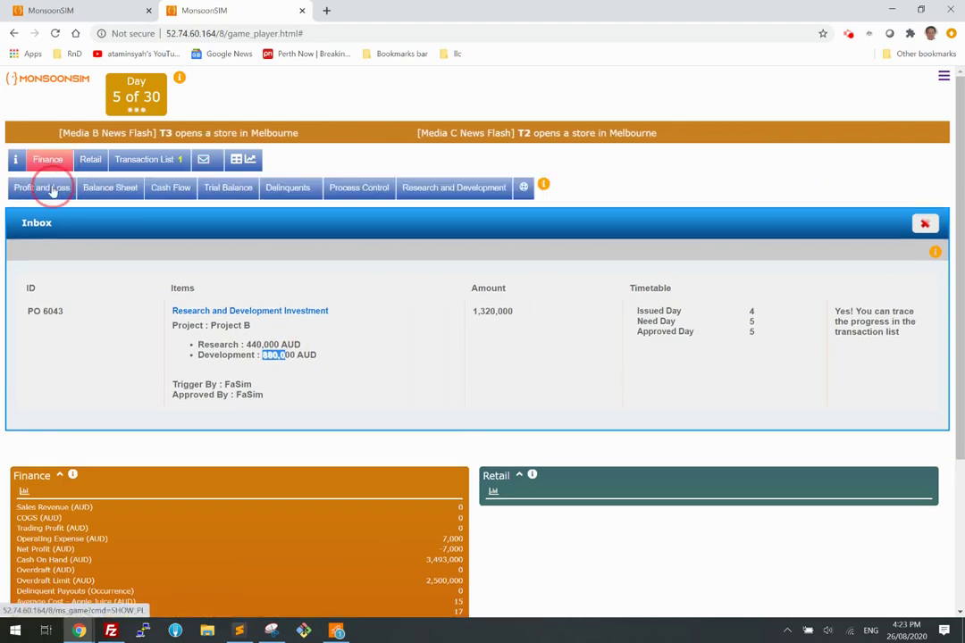
scroll(349, 294, "down", 2)
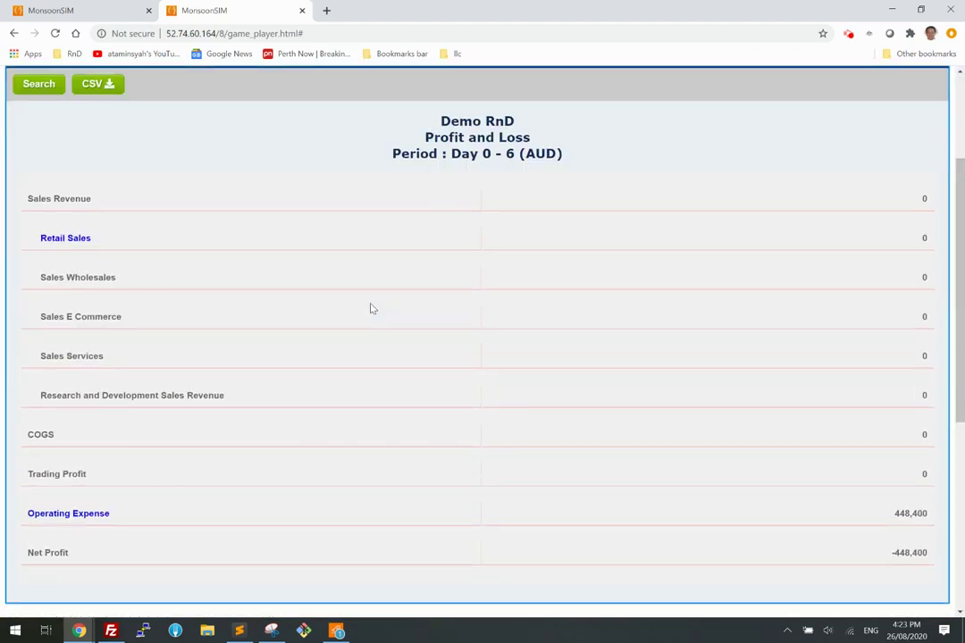
scroll(358, 308, "down", 2)
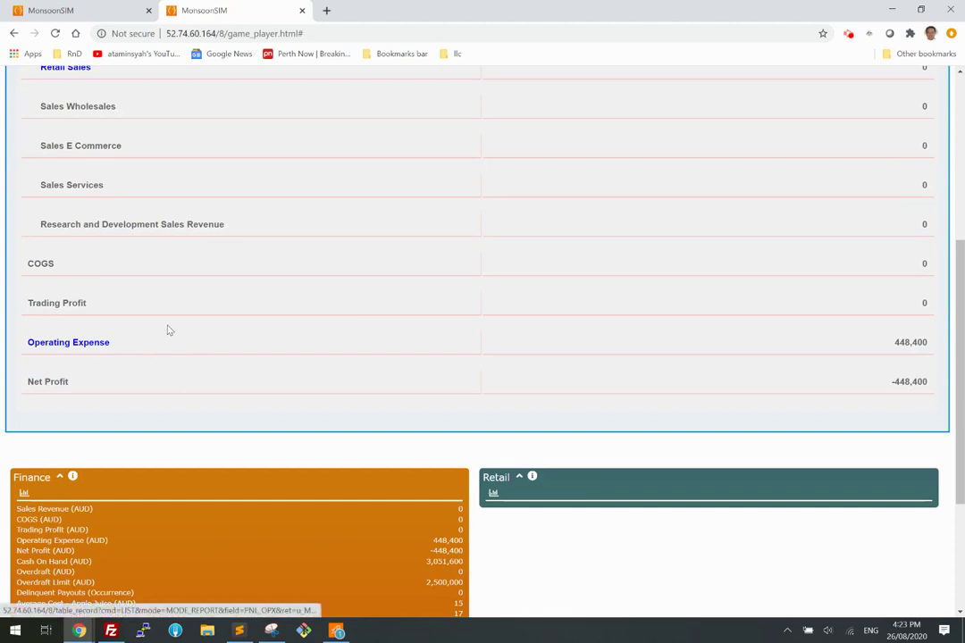
left_click(96, 345)
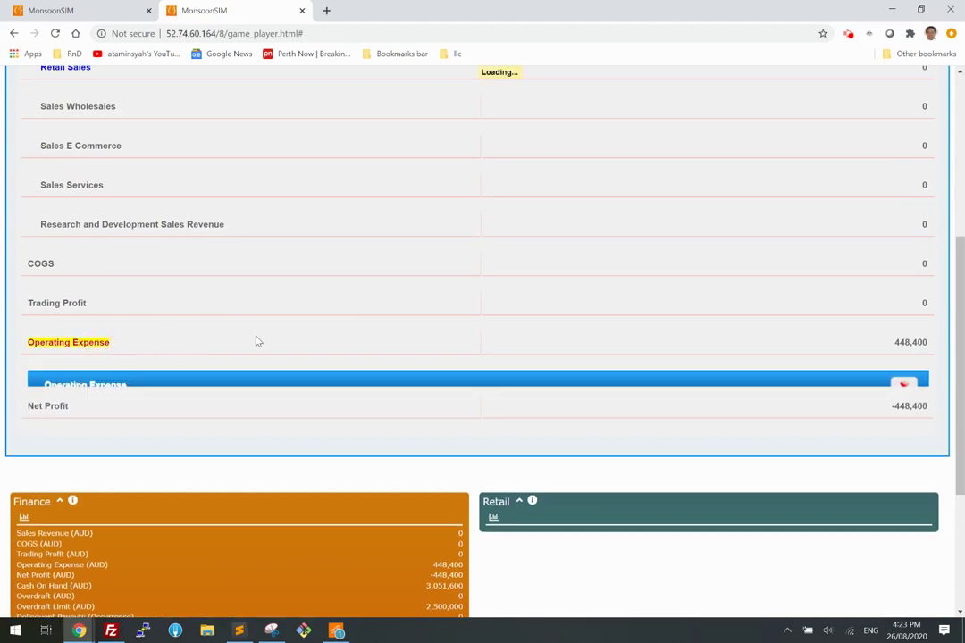
double_click(69, 469)
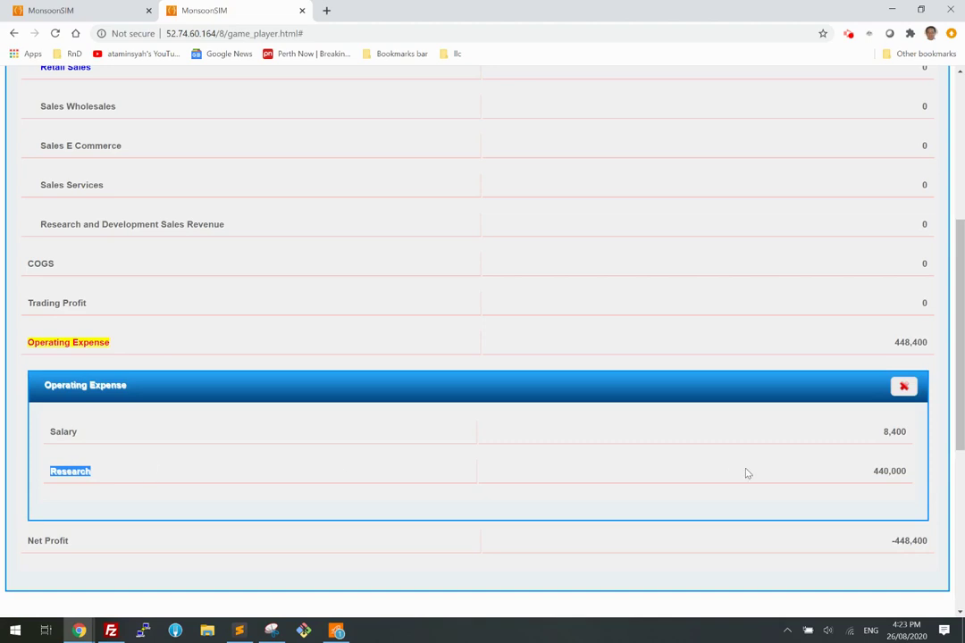
double_click(880, 471)
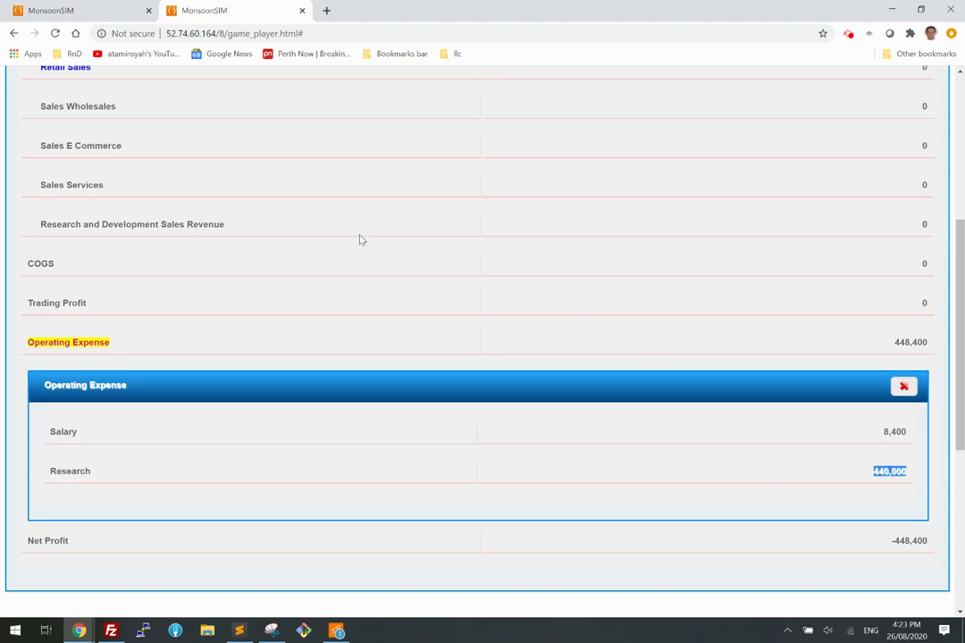
scroll(359, 240, "up", 3)
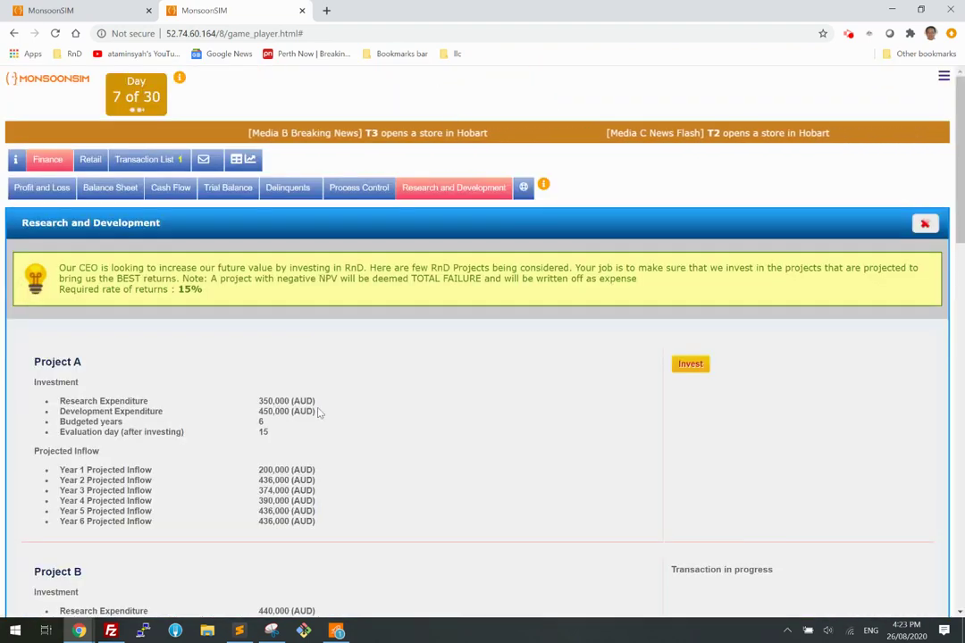
scroll(304, 447, "down", 3)
double_click(272, 354)
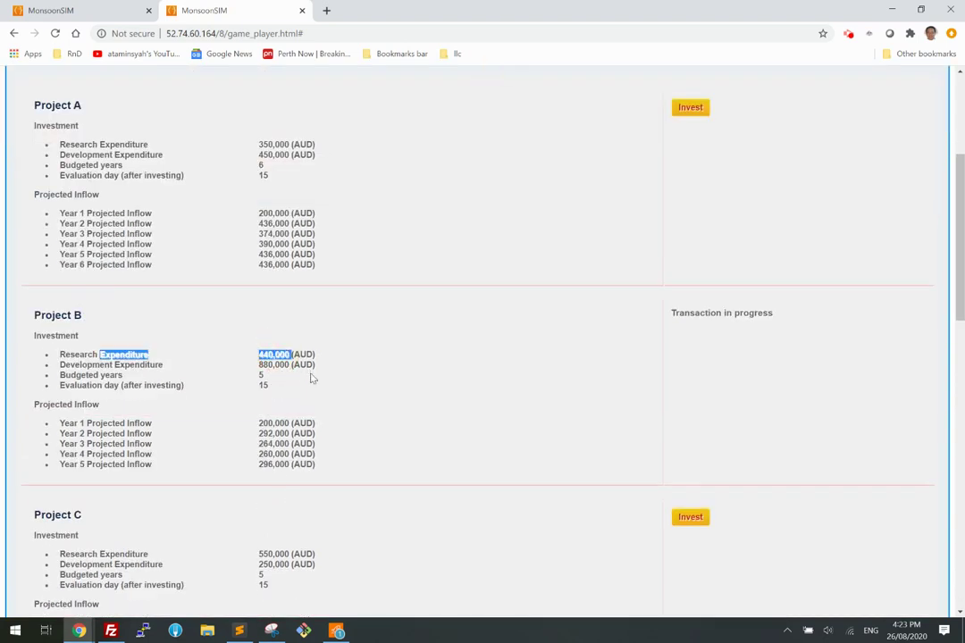
double_click(264, 386)
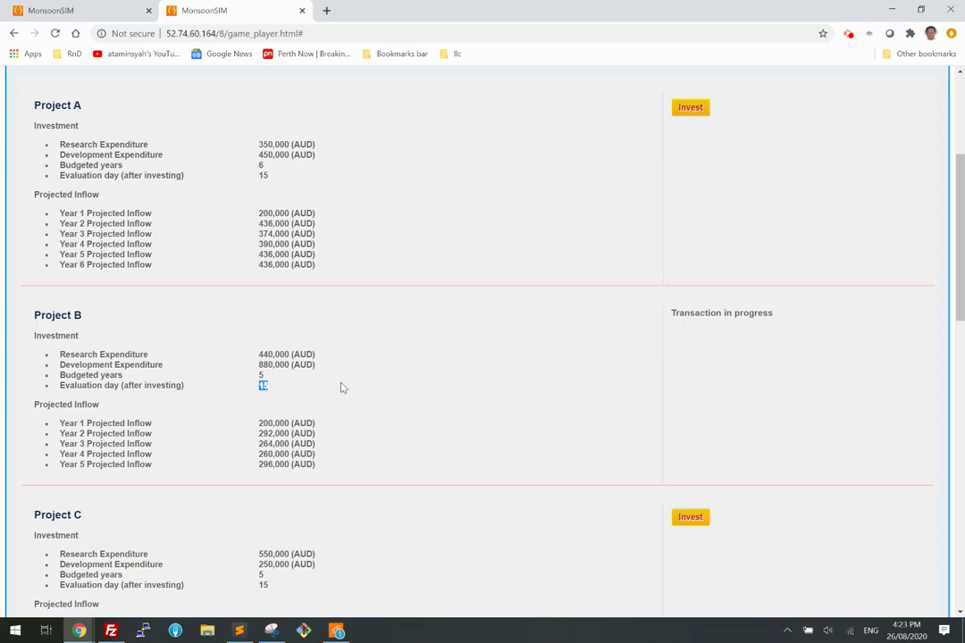
scroll(301, 300, "up", 10)
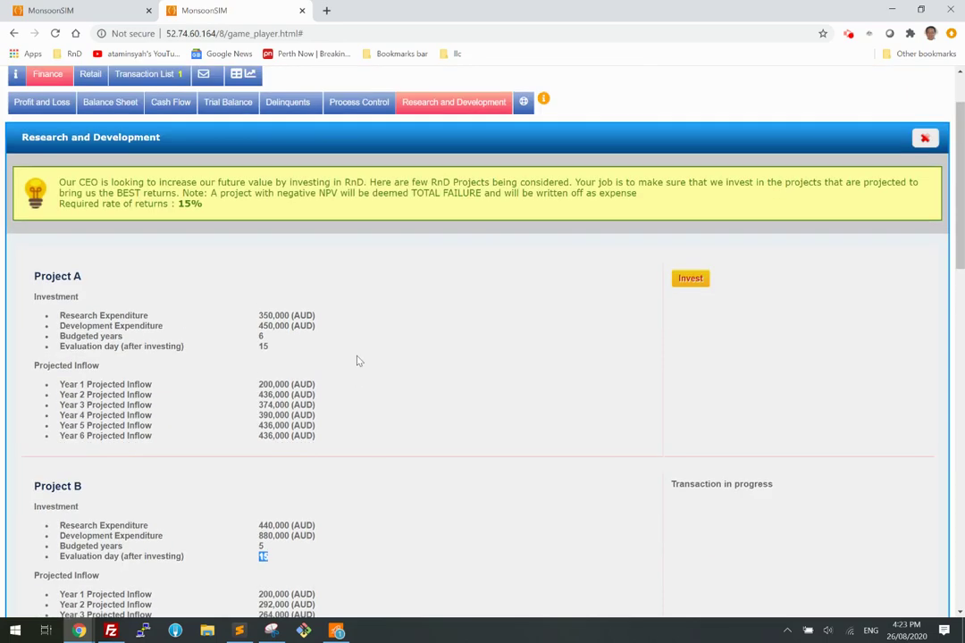
- Check the transaction list for Project B's evaluation day 21
left_click(167, 161)
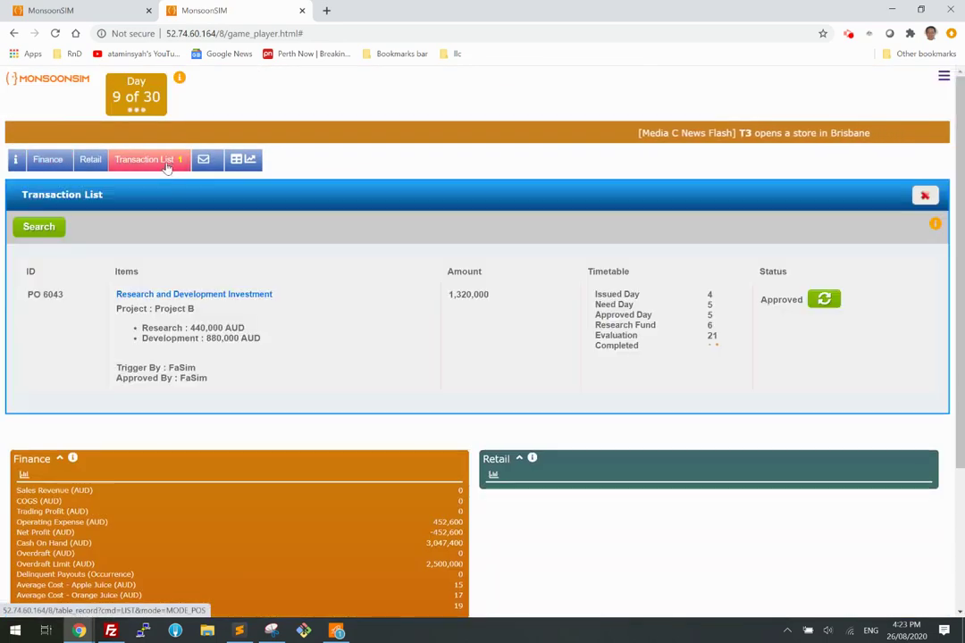
triple_click(712, 336)
left_click(692, 367)
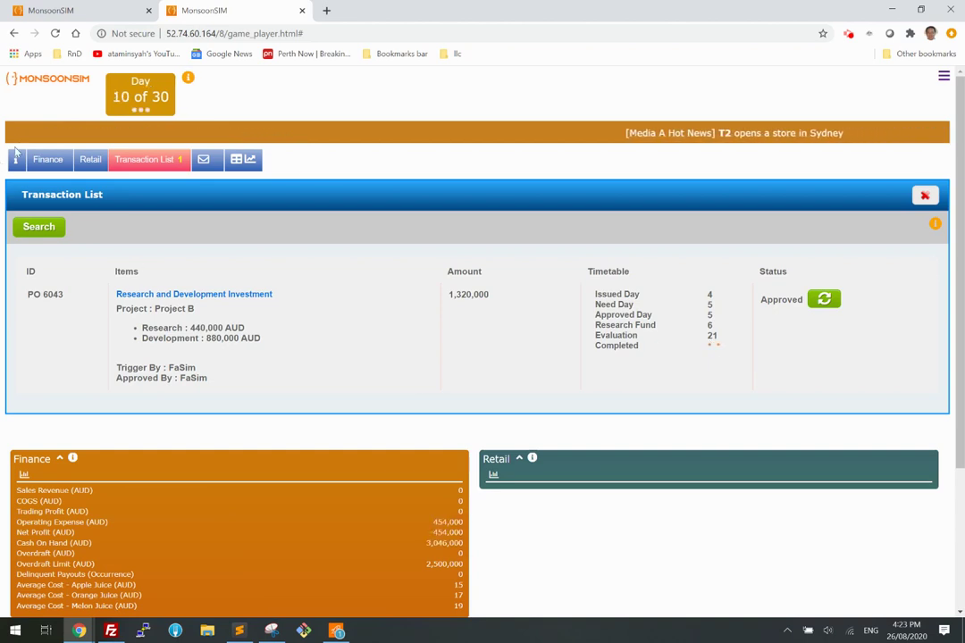
- Show the Balance Sheet and point out Intangible - Development Asset still at 0
left_click(48, 161)
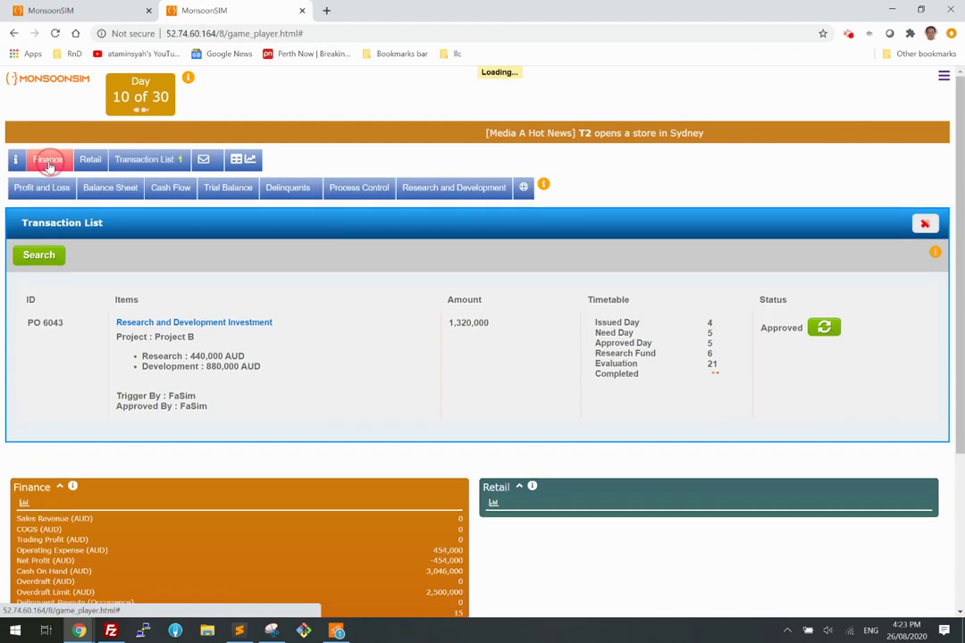
left_click(102, 189)
scroll(444, 294, "down", 4)
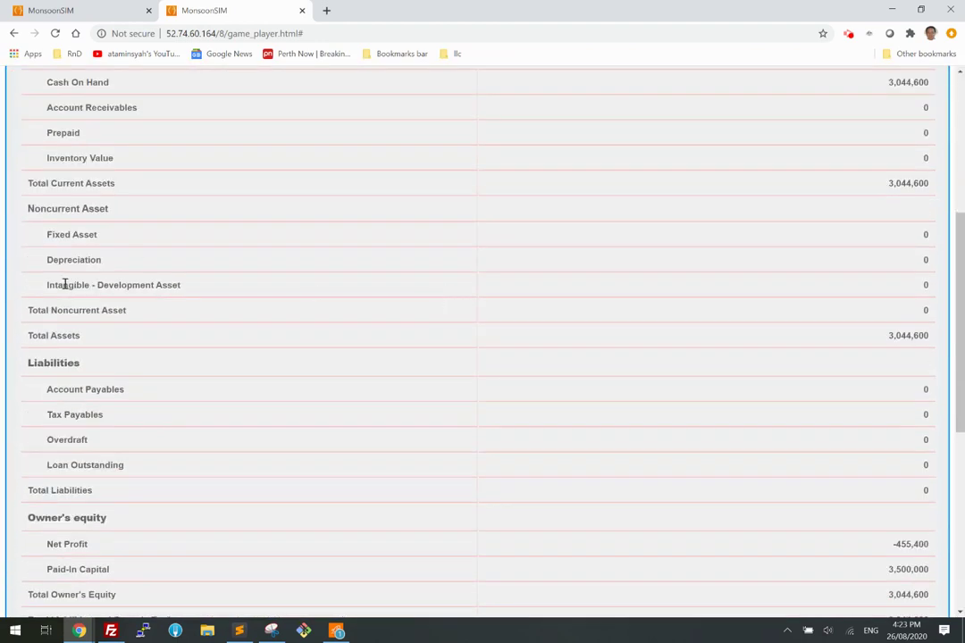
left_click_drag(64, 284, 215, 286)
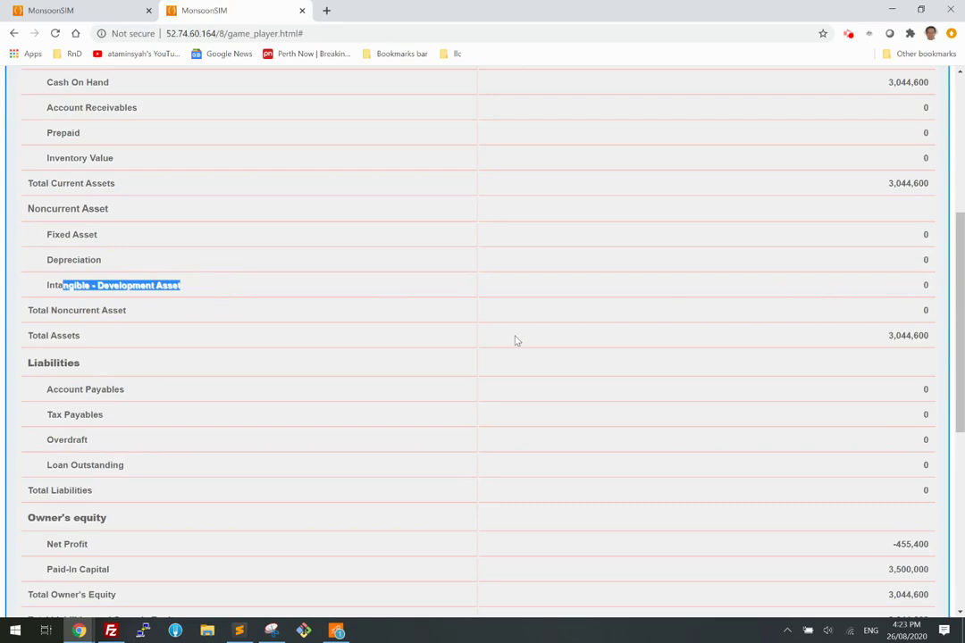
scroll(515, 340, "down", 2)
scroll(515, 341, "up", 6)
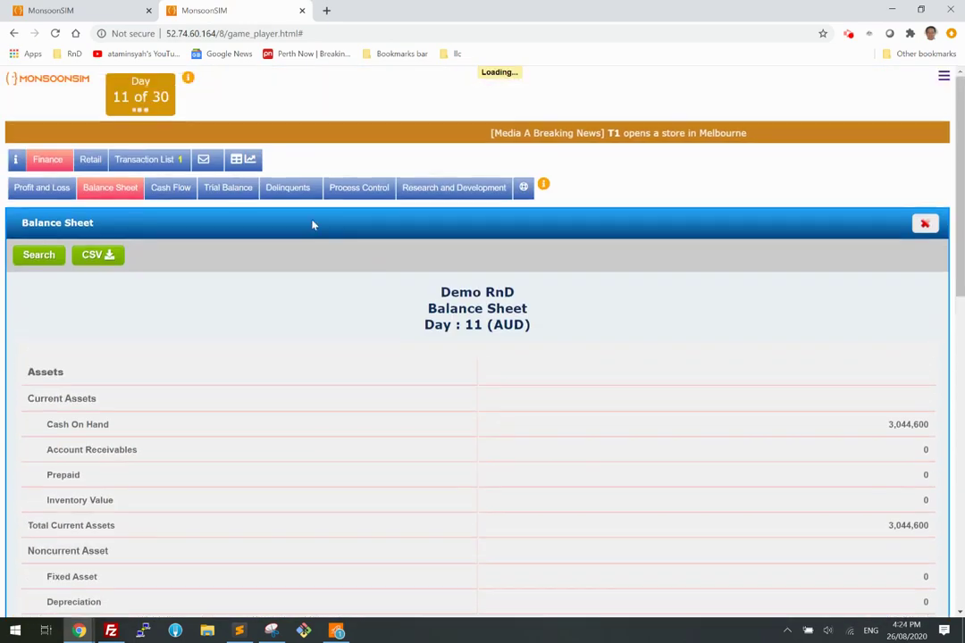
left_click(52, 188)
- Expand Operating Expense in Profit and Loss to check its breakdown
scroll(255, 305, "down", 3)
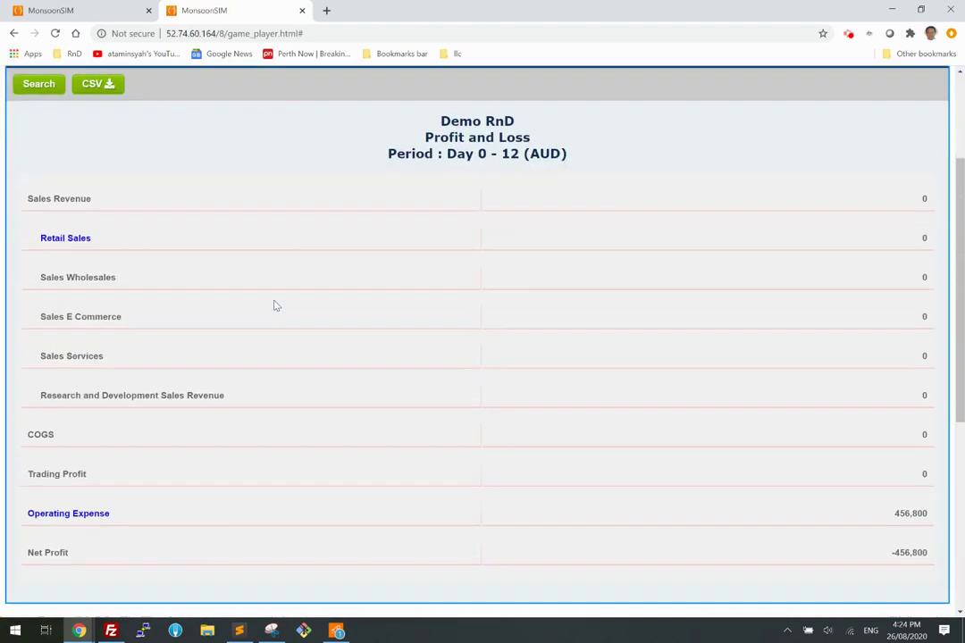
left_click(78, 428)
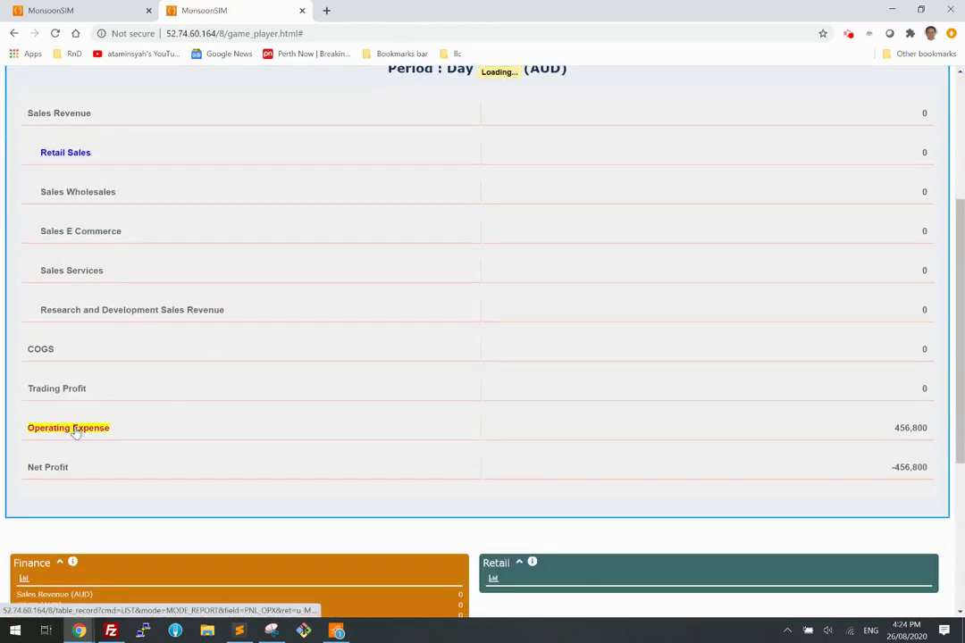
scroll(205, 419, "down", 2)
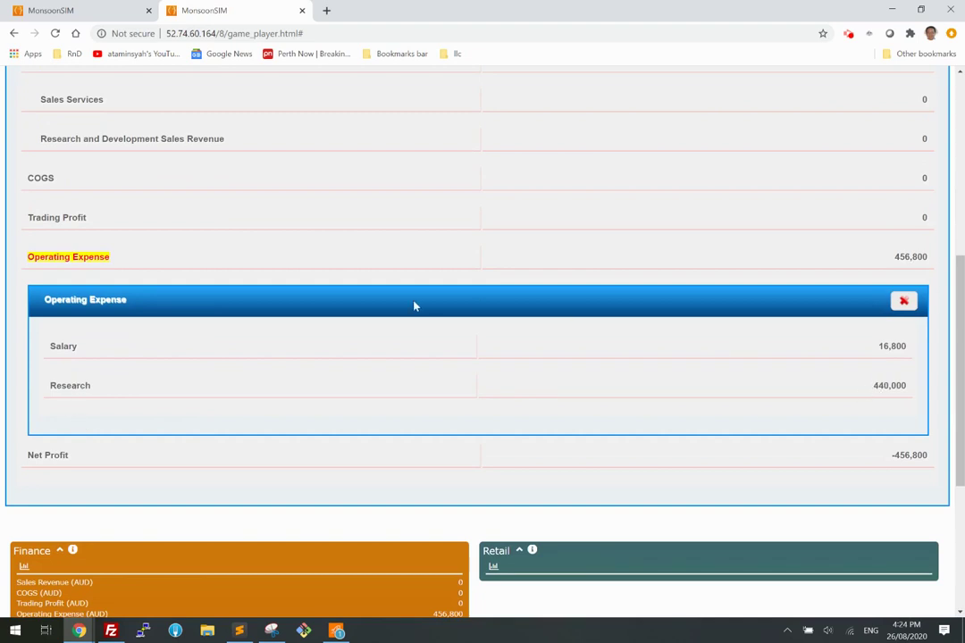
scroll(435, 304, "up", 5)
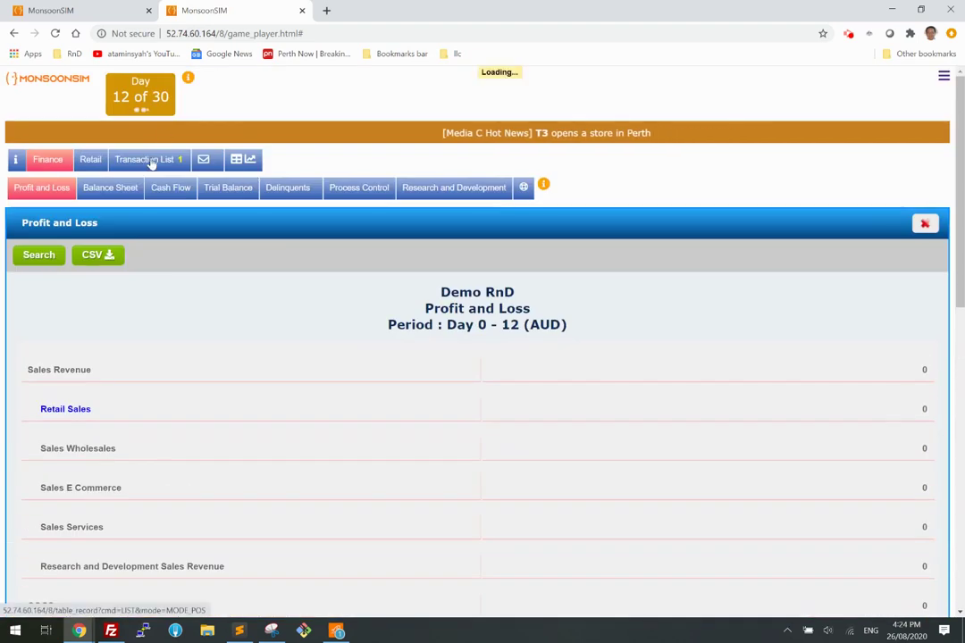
- Refresh Project B's PO 6043 in the Transaction List until it shows Completed on day 21
left_click(152, 162)
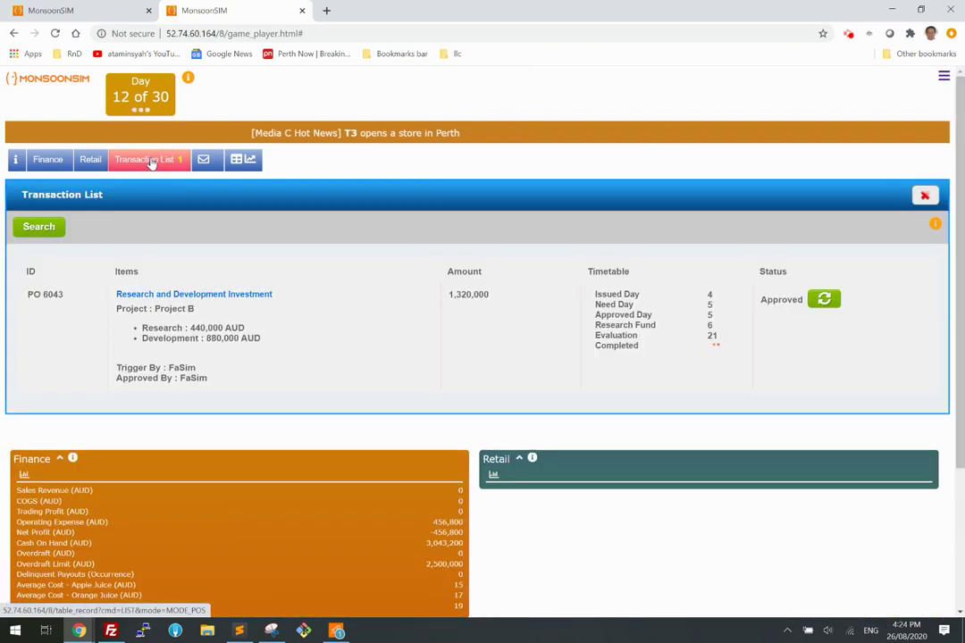
double_click(219, 338)
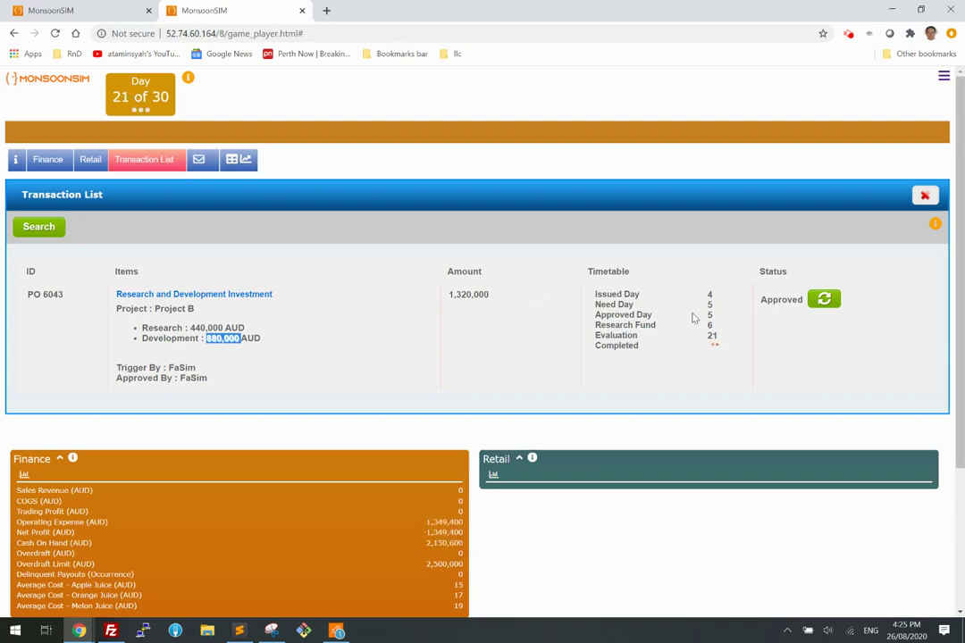
left_click(827, 301)
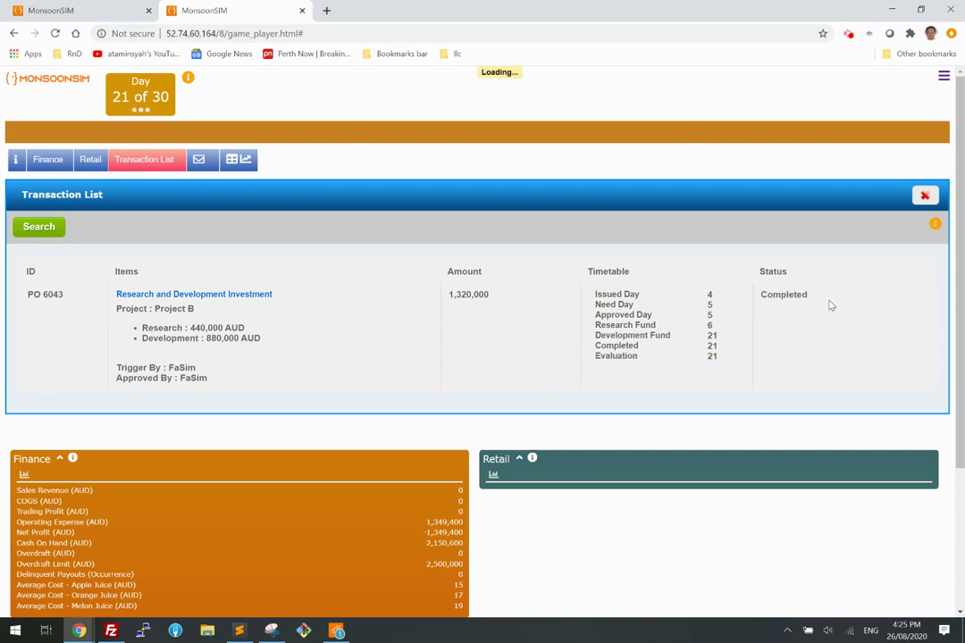
left_click_drag(610, 357, 640, 363)
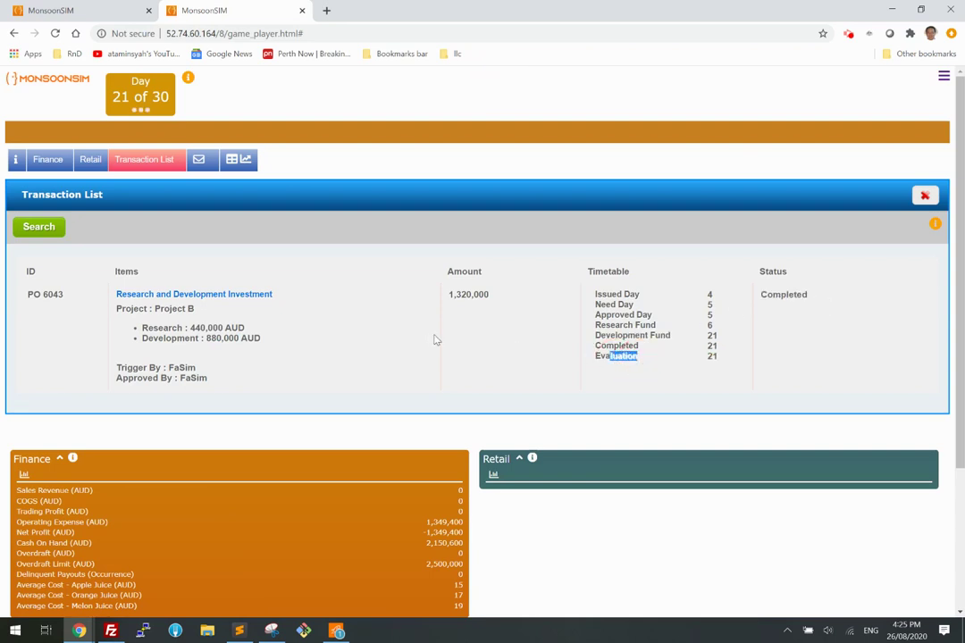
scroll(308, 345, "down", 1)
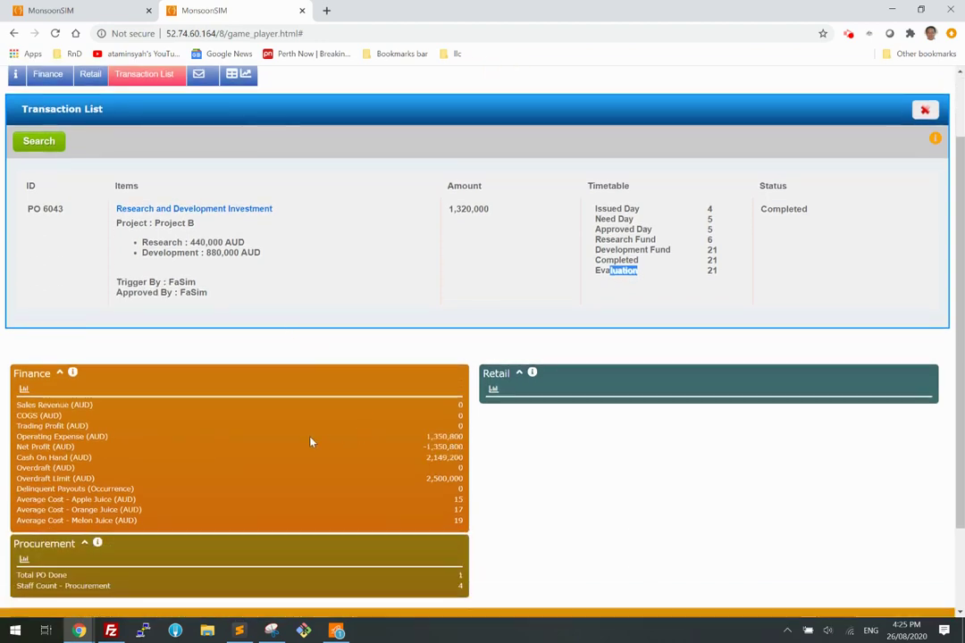
scroll(52, 268, "up", 1)
left_click(47, 159)
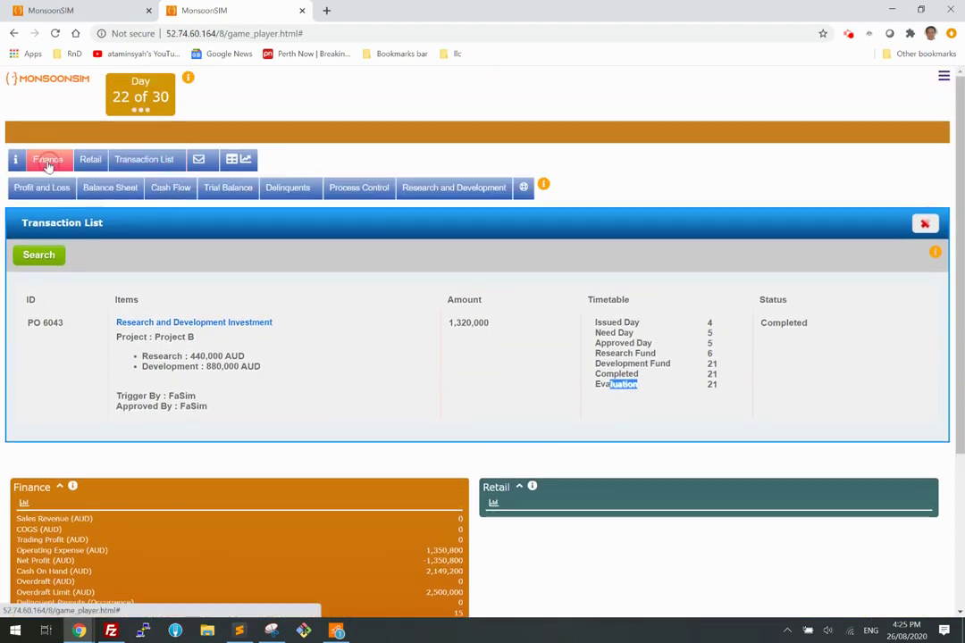
- Review Operating Expense's Research 440,000 and Development 880,000 lines and Net Profit -1,350,800
left_click(54, 191)
scroll(456, 350, "down", 3)
scroll(456, 350, "down", 1)
left_click(93, 342)
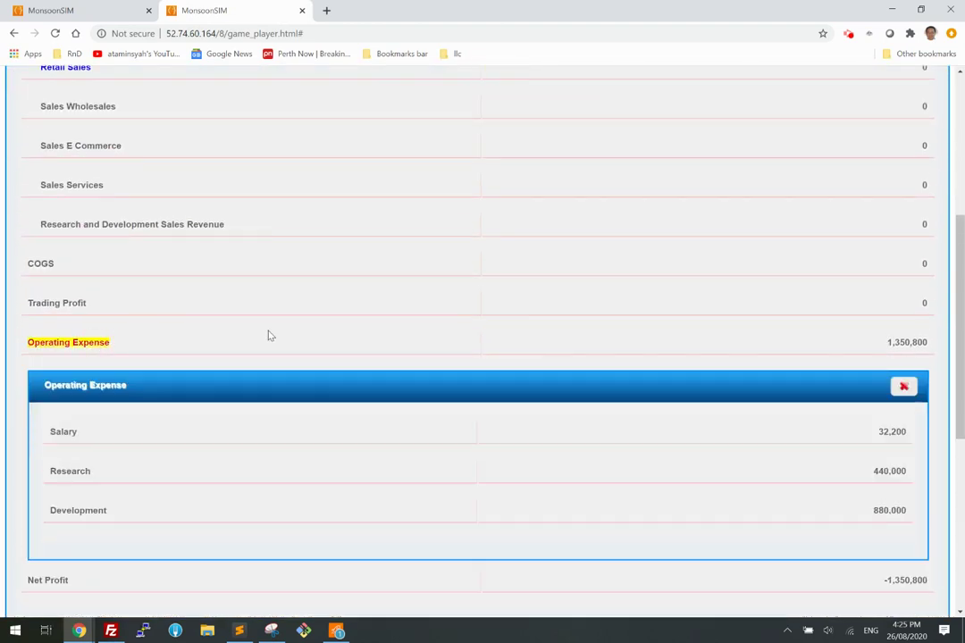
scroll(127, 424, "down", 1)
double_click(78, 385)
double_click(81, 425)
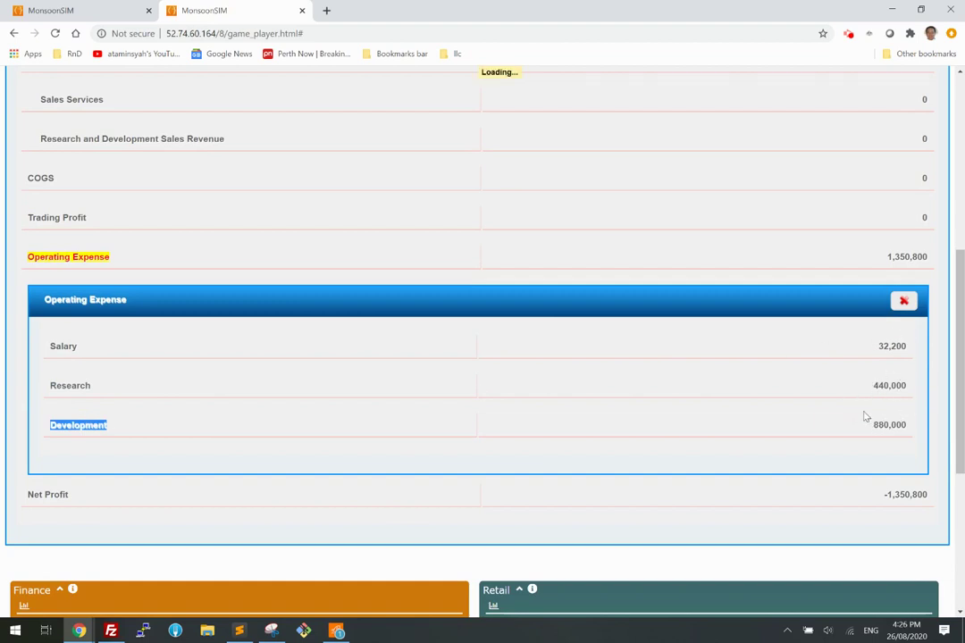
double_click(900, 495)
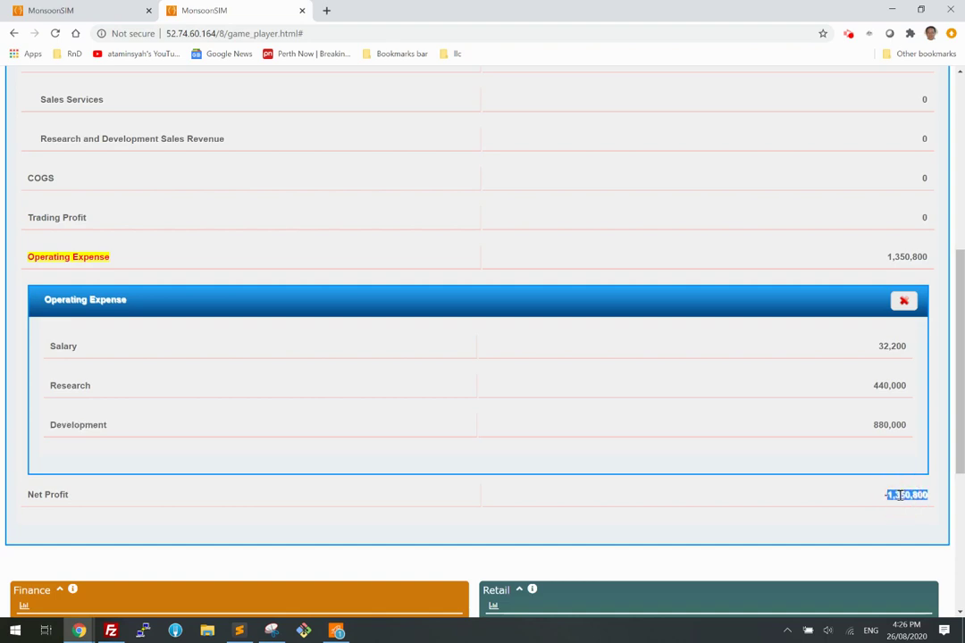
scroll(640, 352, "up", 4)
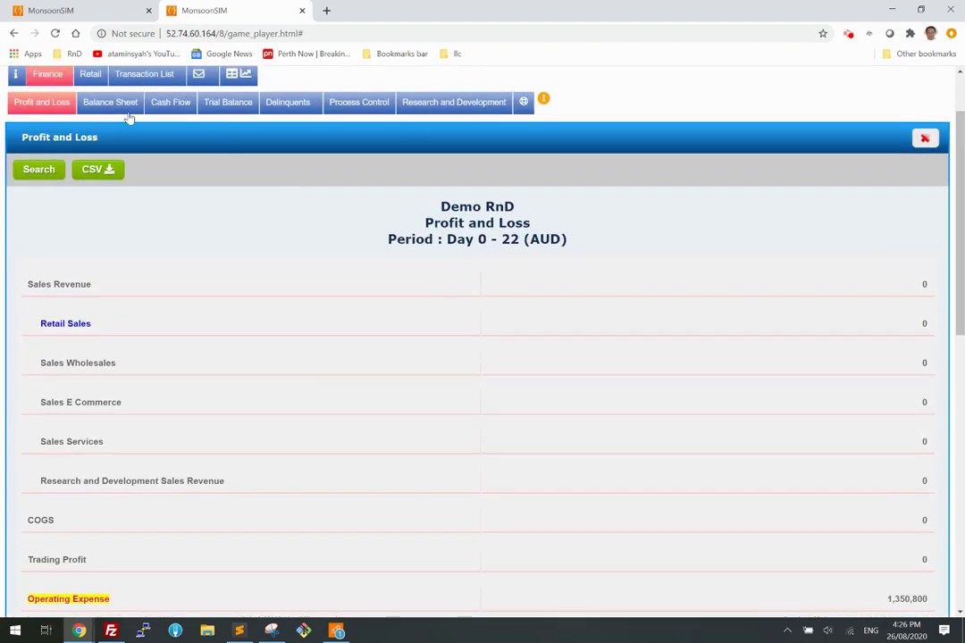
- Confirm the Balance Sheet shows Intangible - Development Asset at 0
left_click(123, 105)
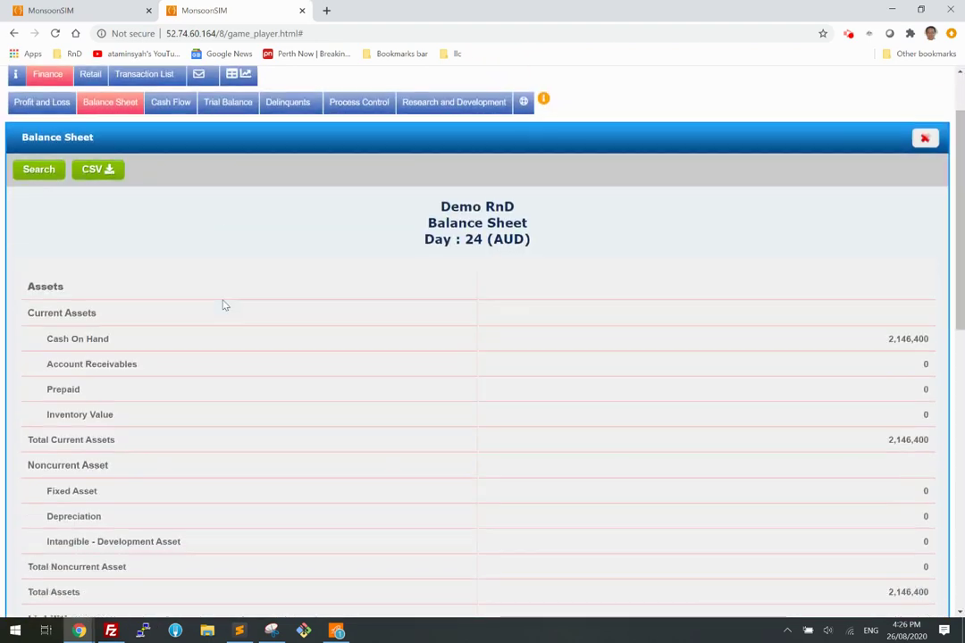
scroll(225, 305, "down", 2)
left_click_drag(74, 382, 645, 382)
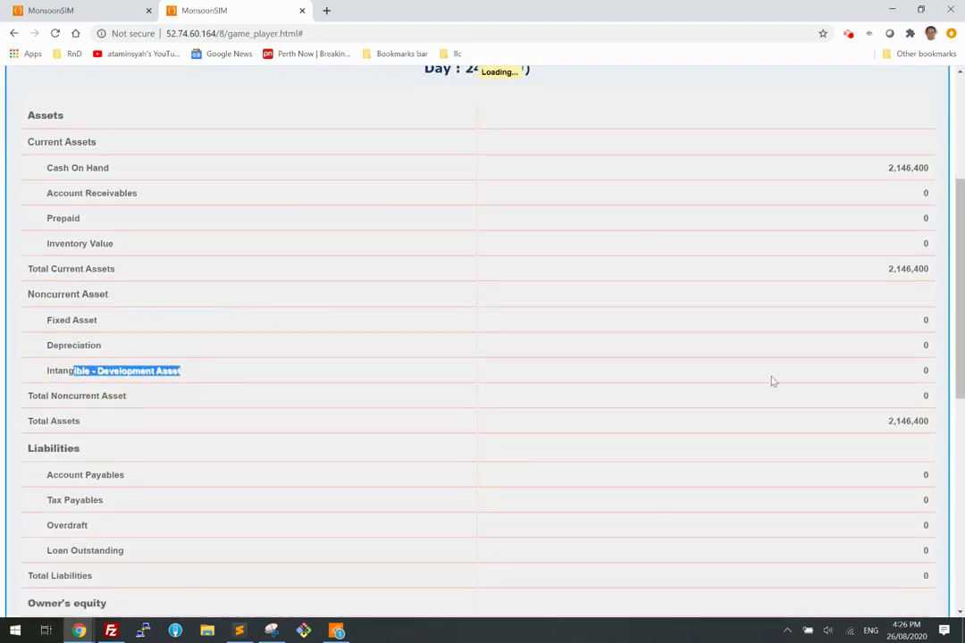
double_click(926, 371)
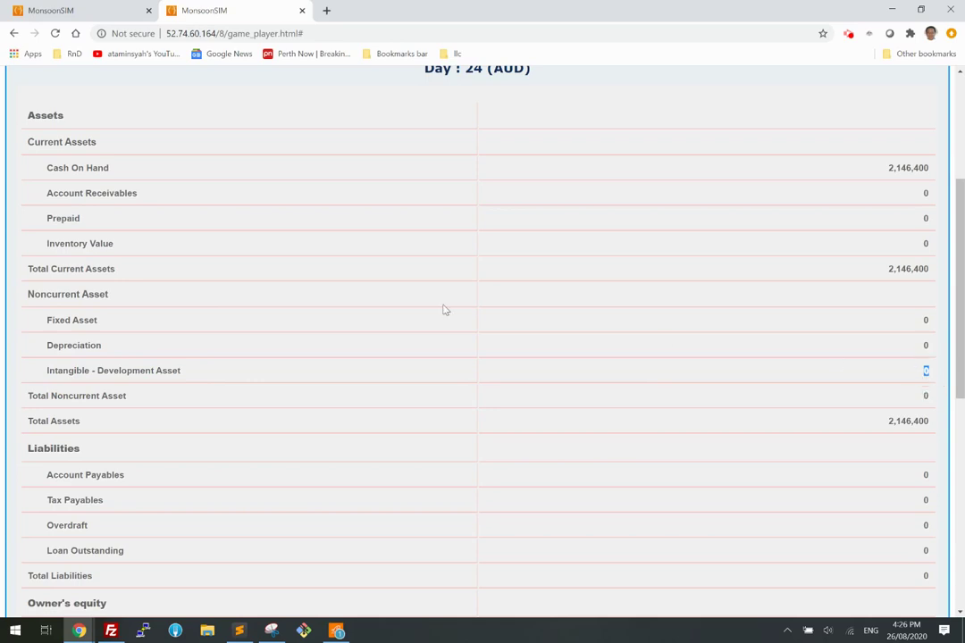
scroll(346, 304, "up", 2)
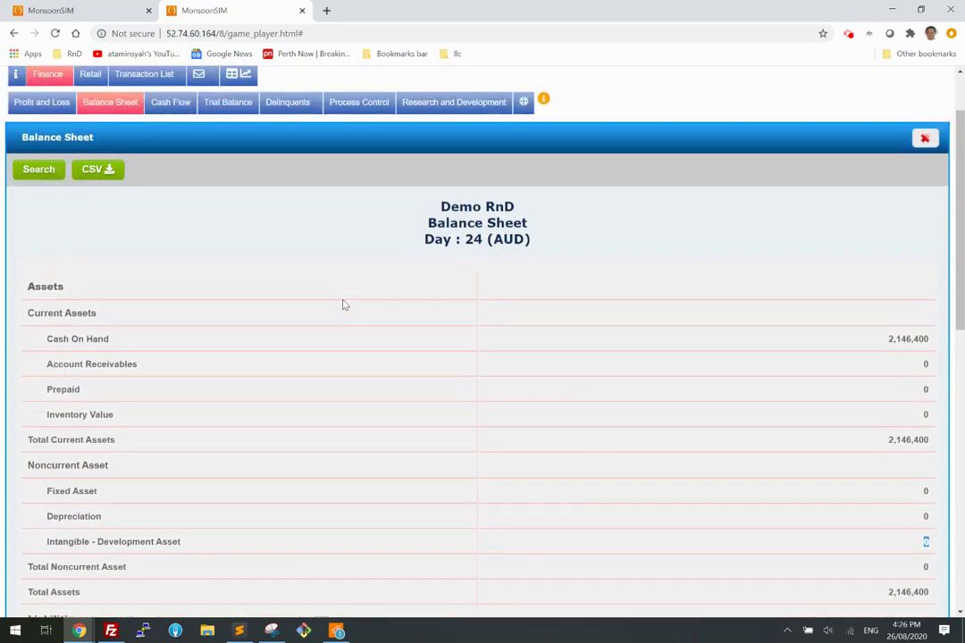
scroll(340, 305, "up", 1)
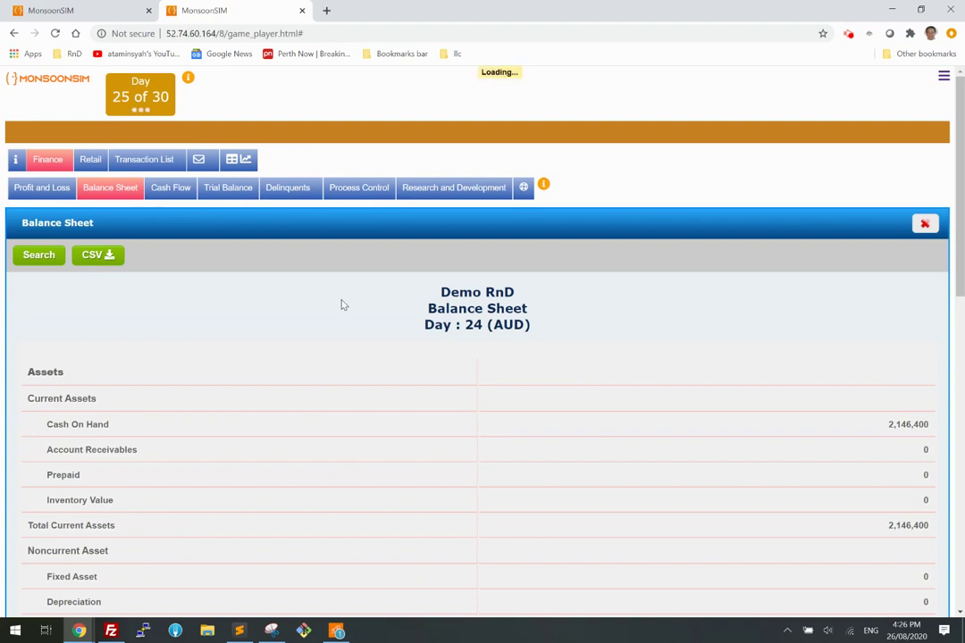
left_click(487, 194)
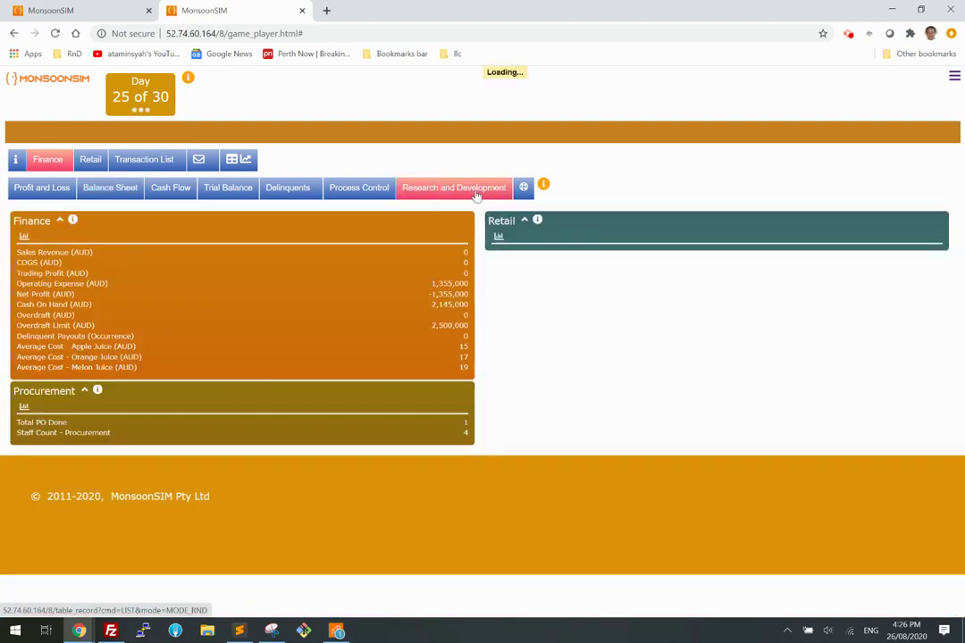
- Scroll through the Research and Development projects, then return to the admin game page
scroll(337, 462, "down", 1)
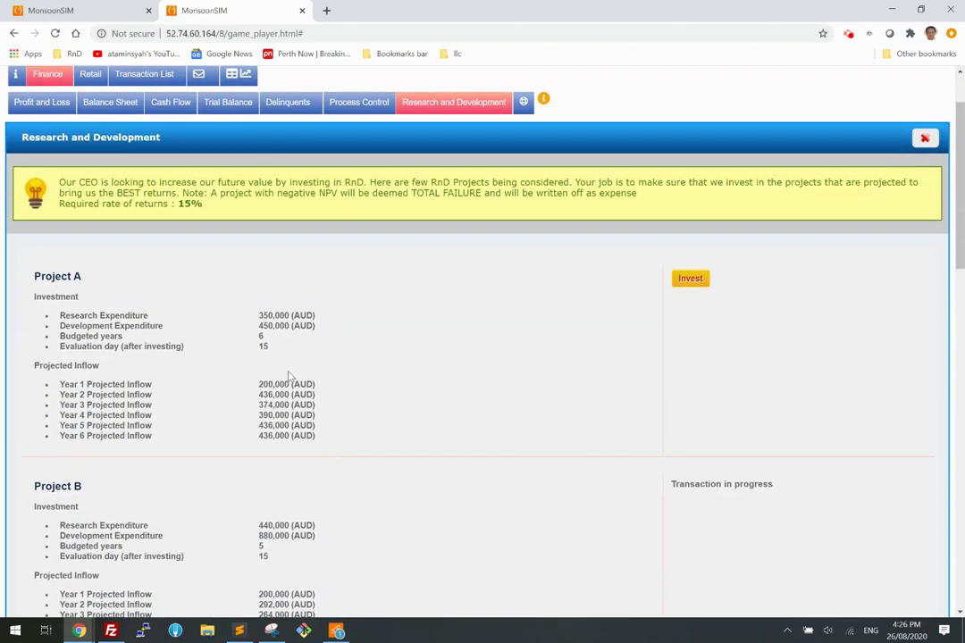
scroll(288, 517, "down", 1)
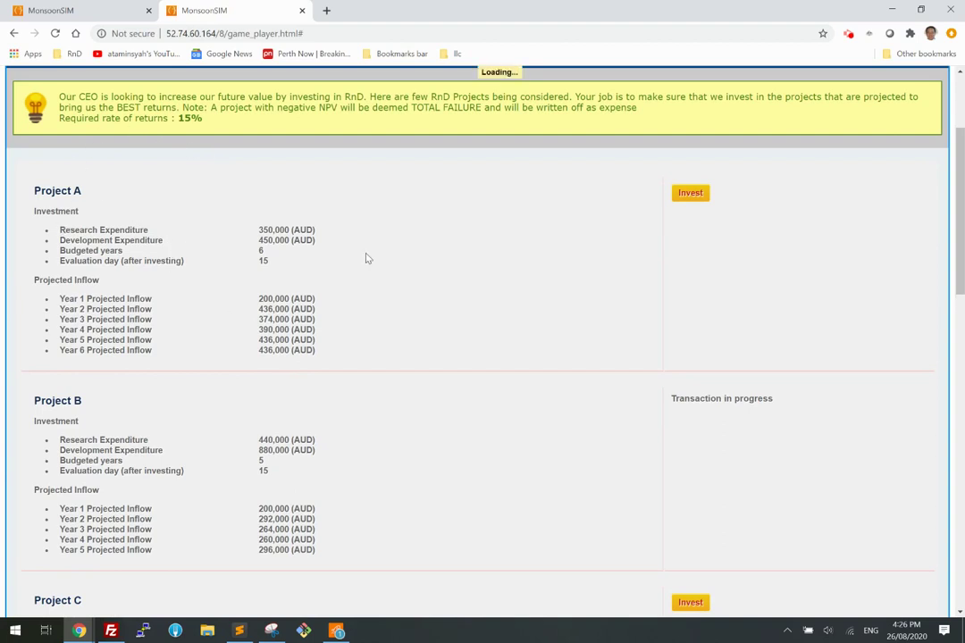
scroll(366, 258, "up", 1)
scroll(366, 258, "up", 1)
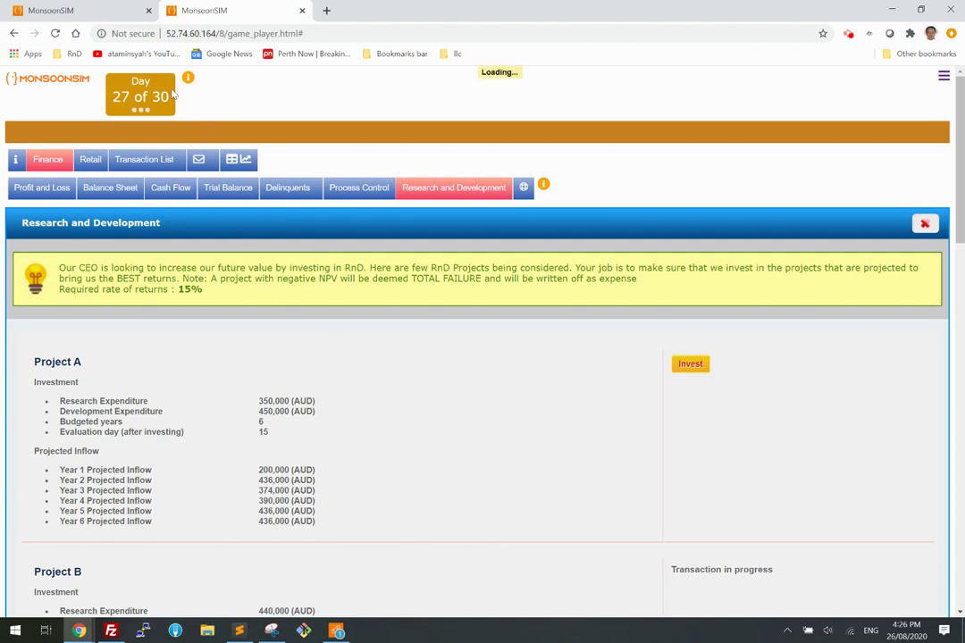
left_click(90, 10)
- Stop the game and initialize it back to Day 0, confirming with YES
left_click(635, 234)
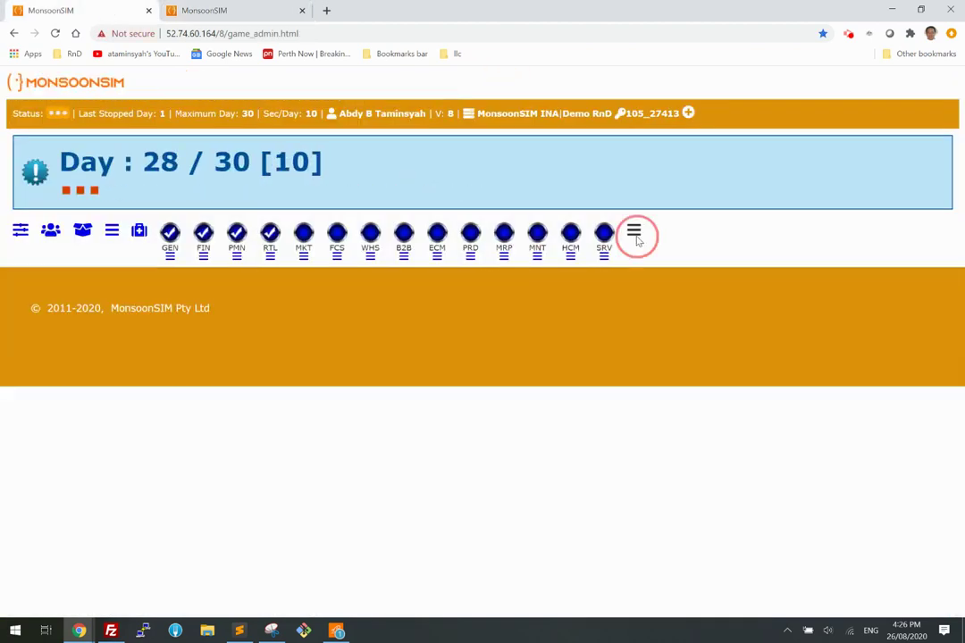
left_click(591, 271)
left_click(382, 181)
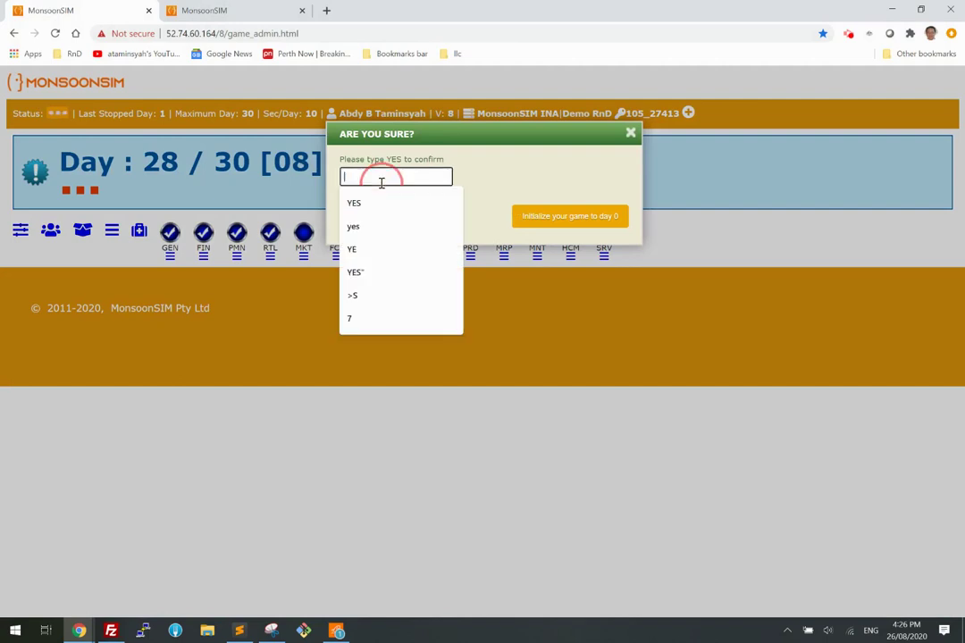
type("YES")
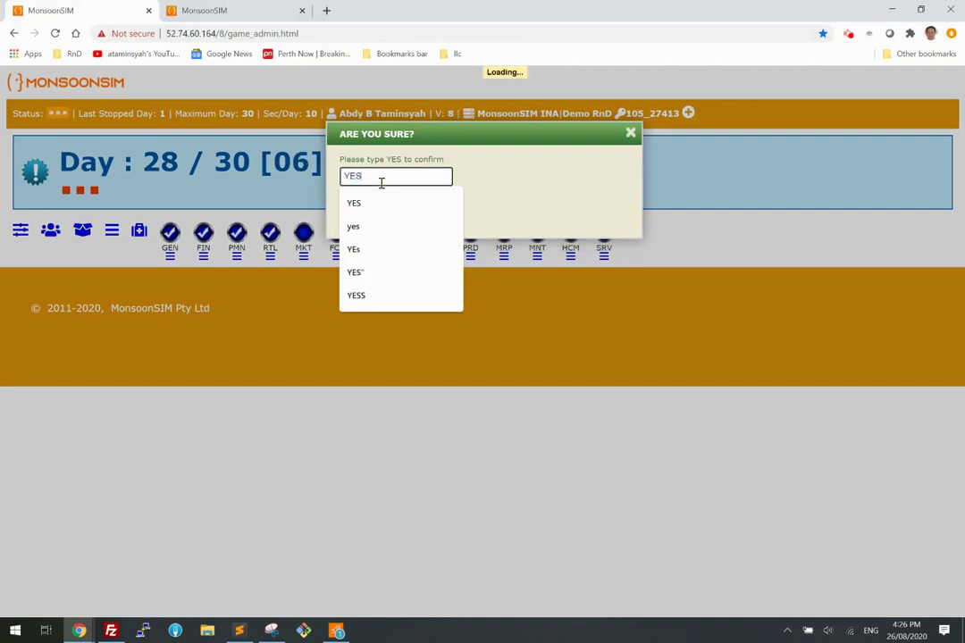
key("Return")
left_click(203, 169)
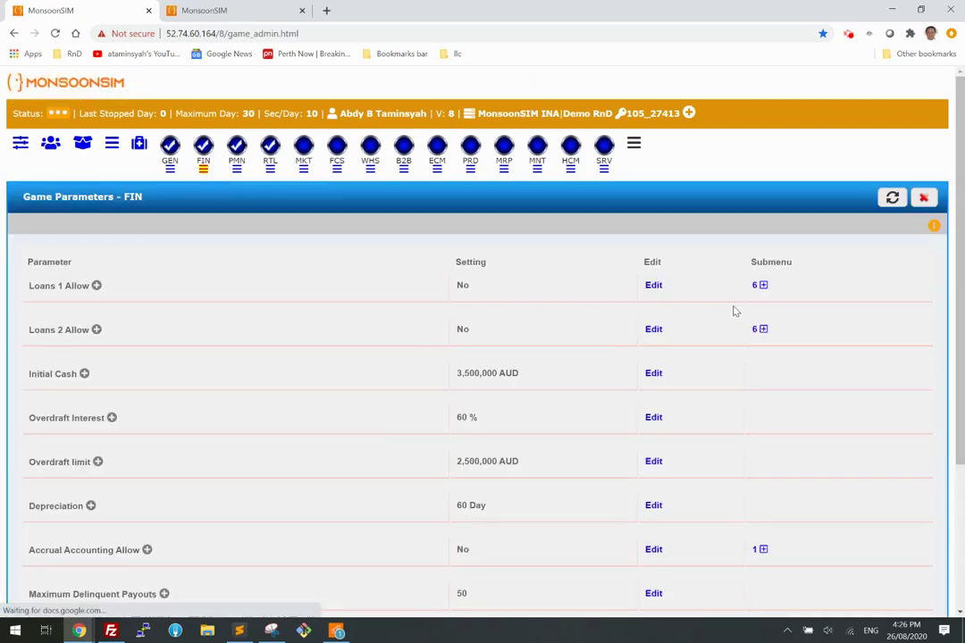
- Set the FIN R&D evaluation day after investing to 10
scroll(711, 365, "down", 1)
scroll(711, 365, "down", 3)
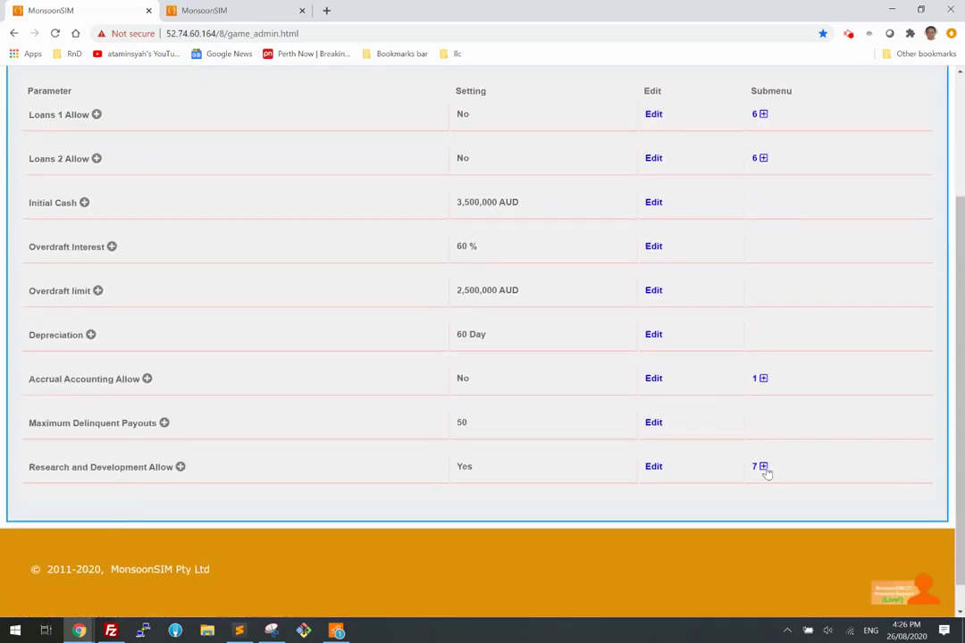
left_click(765, 471)
scroll(680, 463, "down", 10)
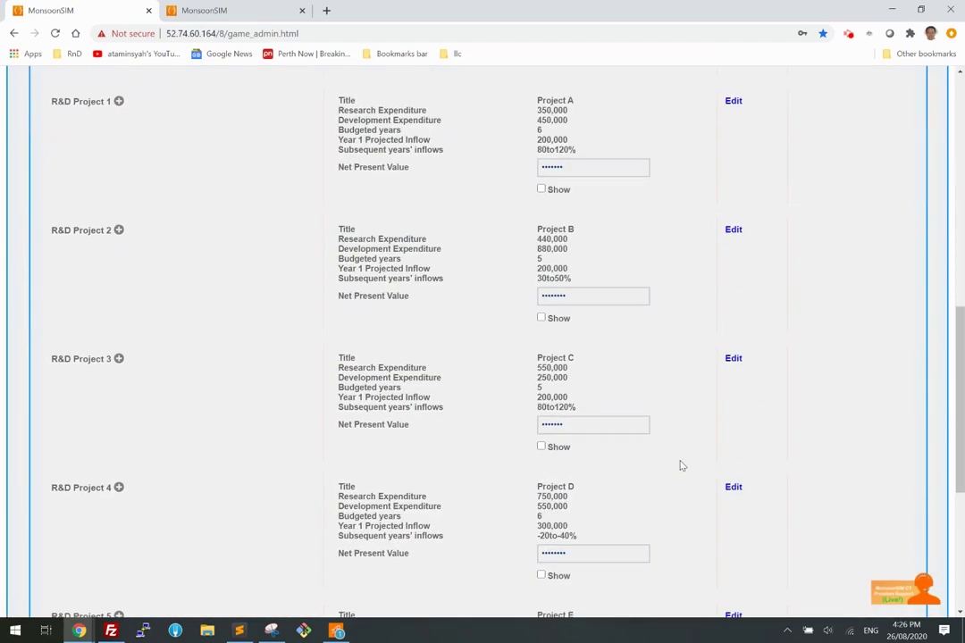
scroll(680, 464, "down", 8)
left_click(733, 407)
left_click(332, 178)
left_click(330, 196)
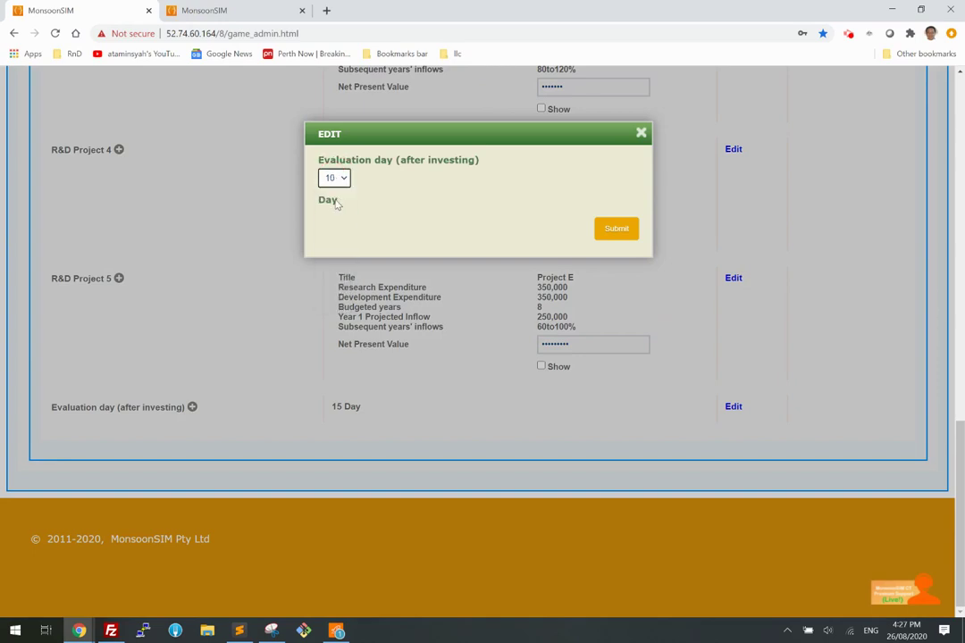
left_click(617, 229)
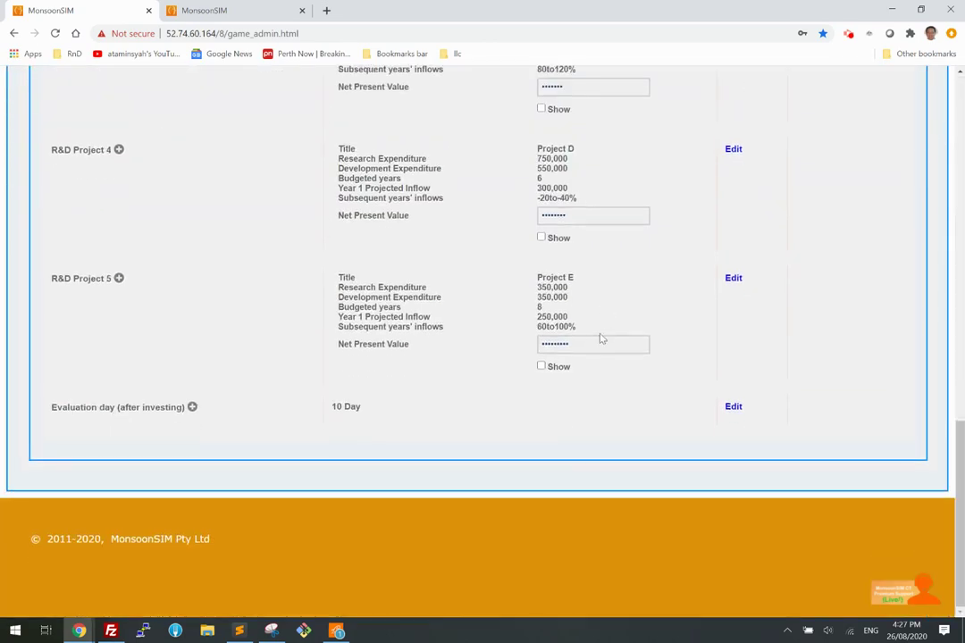
- Run the game from Day 1 and switch to the player's page
scroll(618, 378, "up", 20)
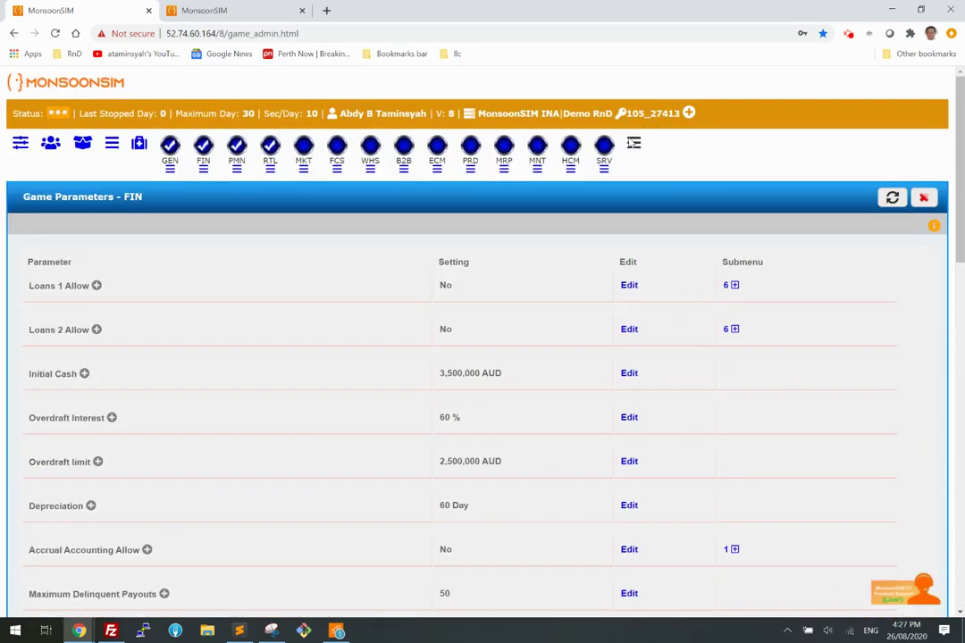
left_click(633, 143)
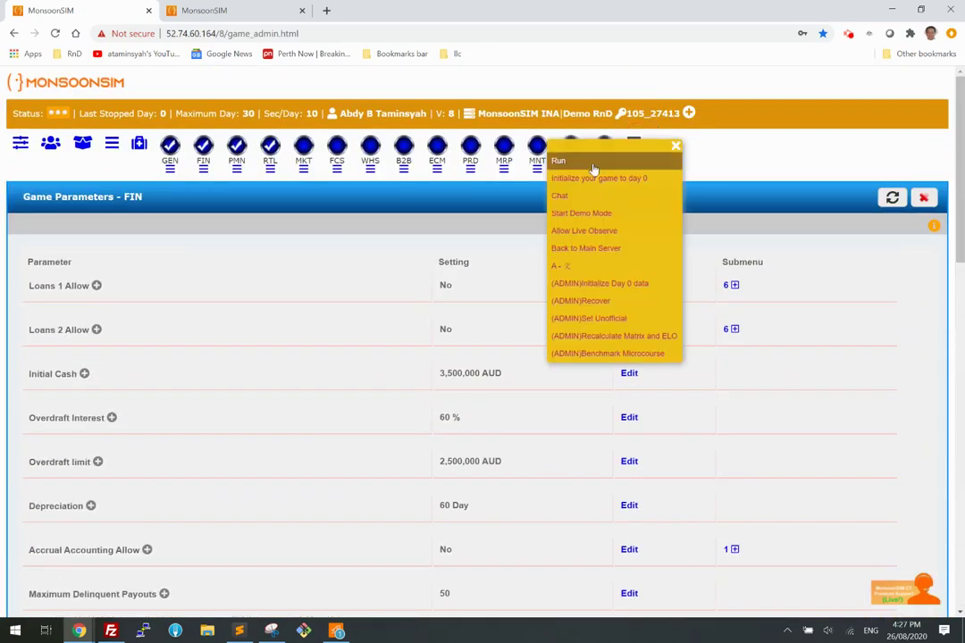
left_click(582, 159)
left_click(627, 357)
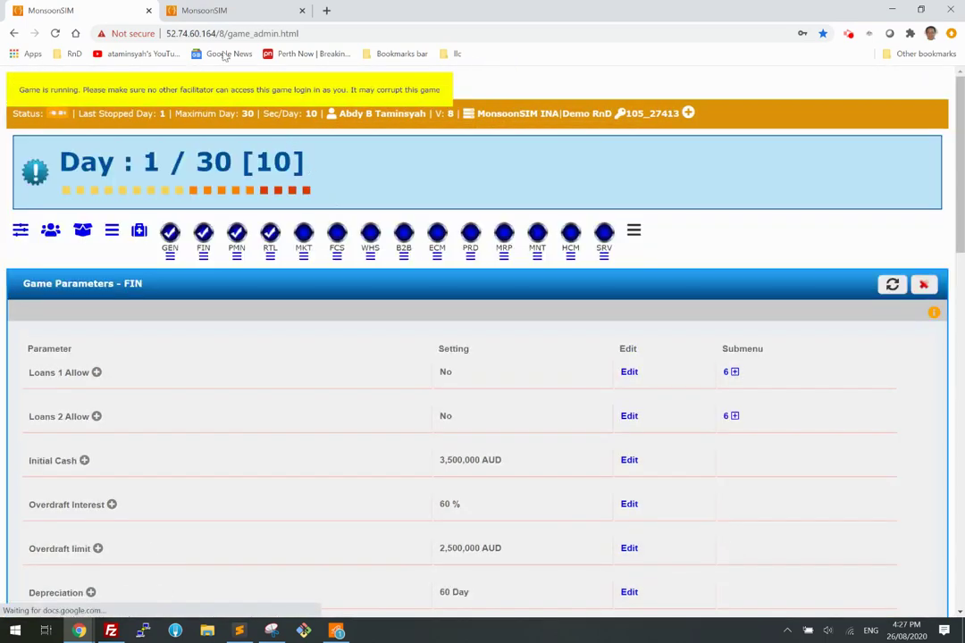
left_click(217, 10)
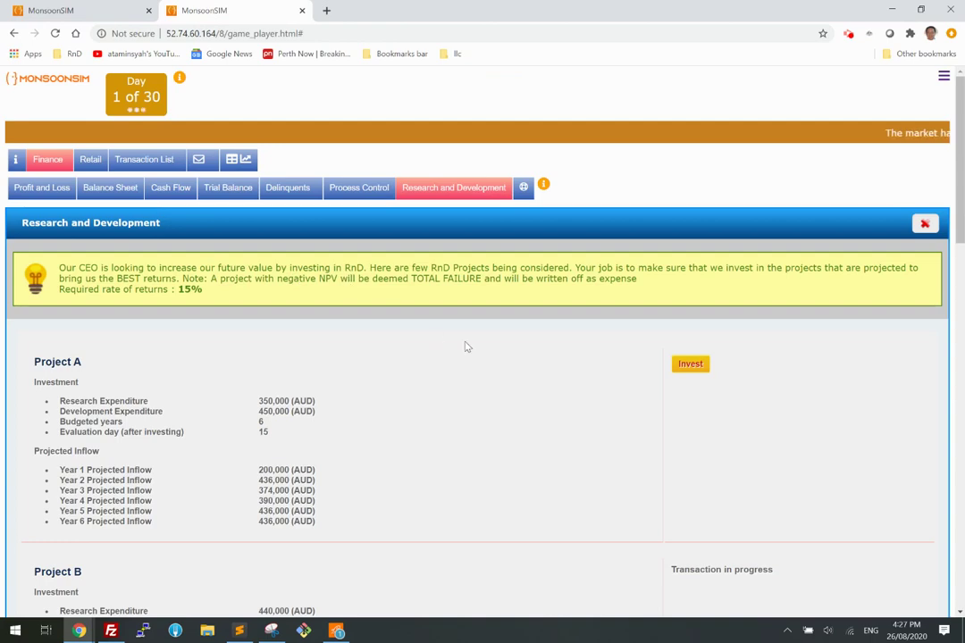
- Invest in Project A and approve its 800,000 R&D Investment order
scroll(465, 346, "down", 2)
scroll(501, 334, "up", 2)
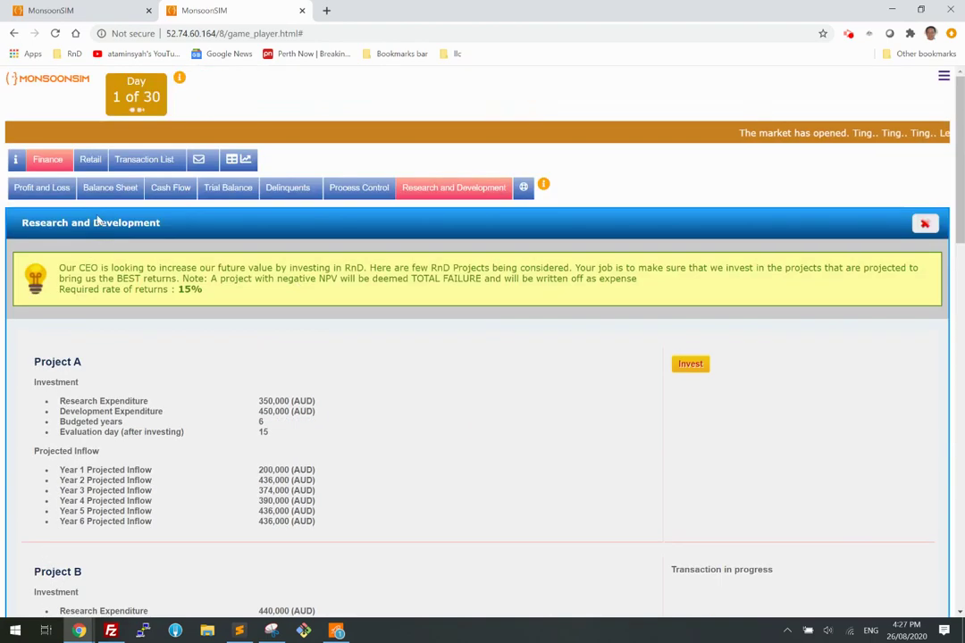
left_click(441, 187)
scroll(542, 298, "down", 1)
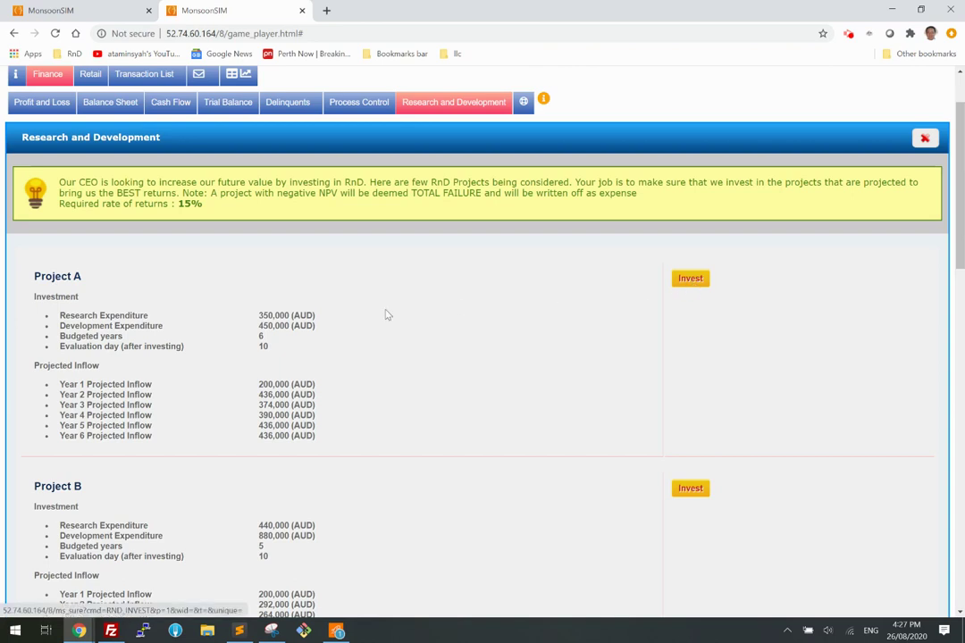
scroll(353, 319, "down", 1)
scroll(506, 303, "up", 1)
left_click(693, 280)
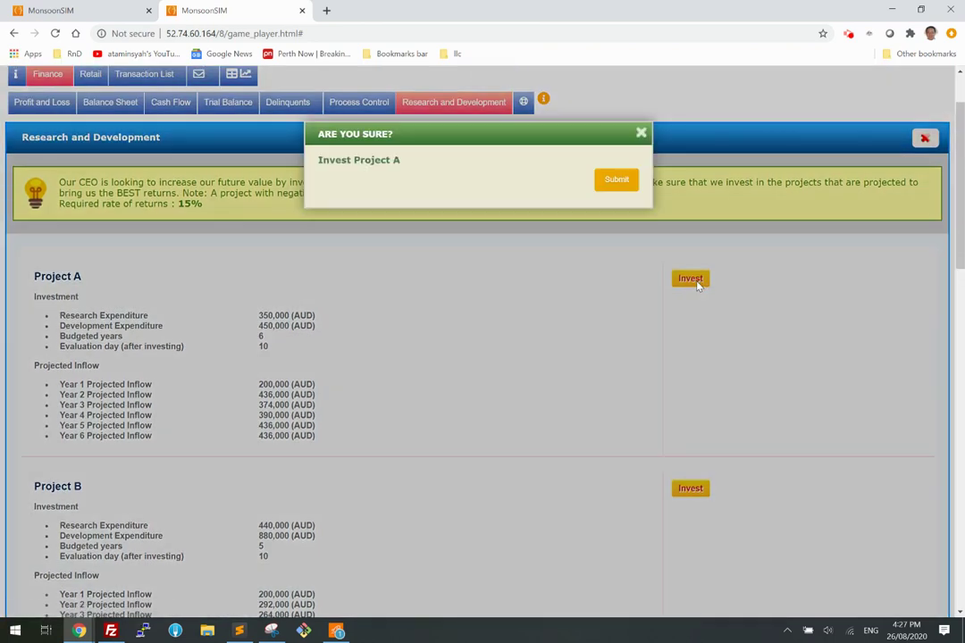
left_click(615, 180)
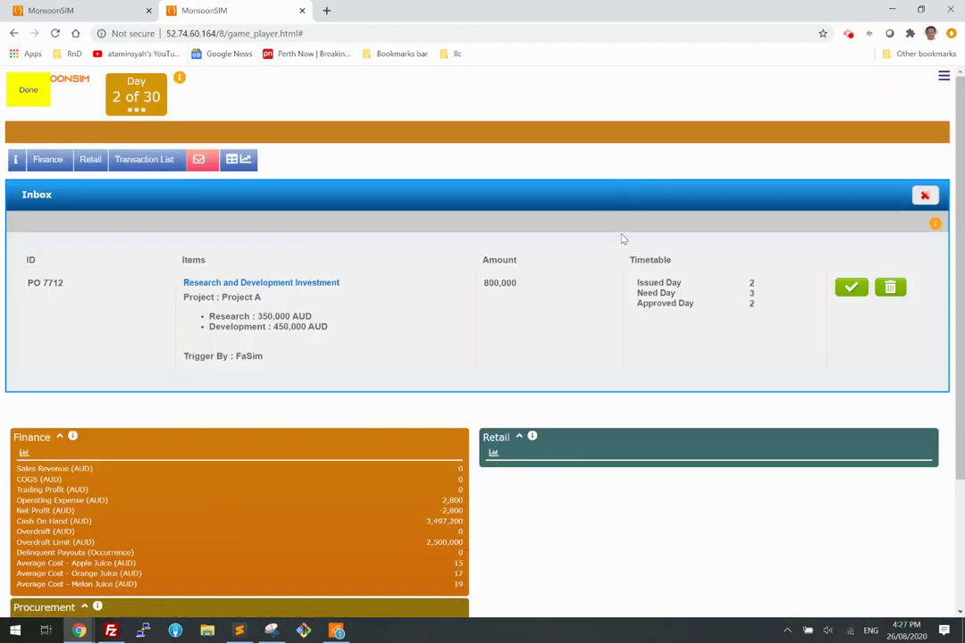
left_click(850, 286)
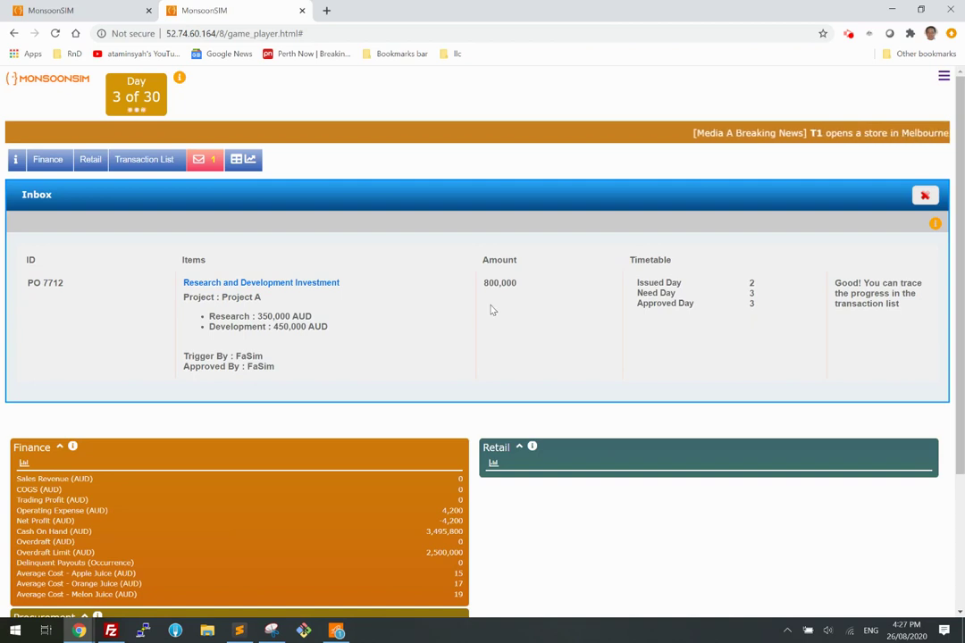
left_click(49, 160)
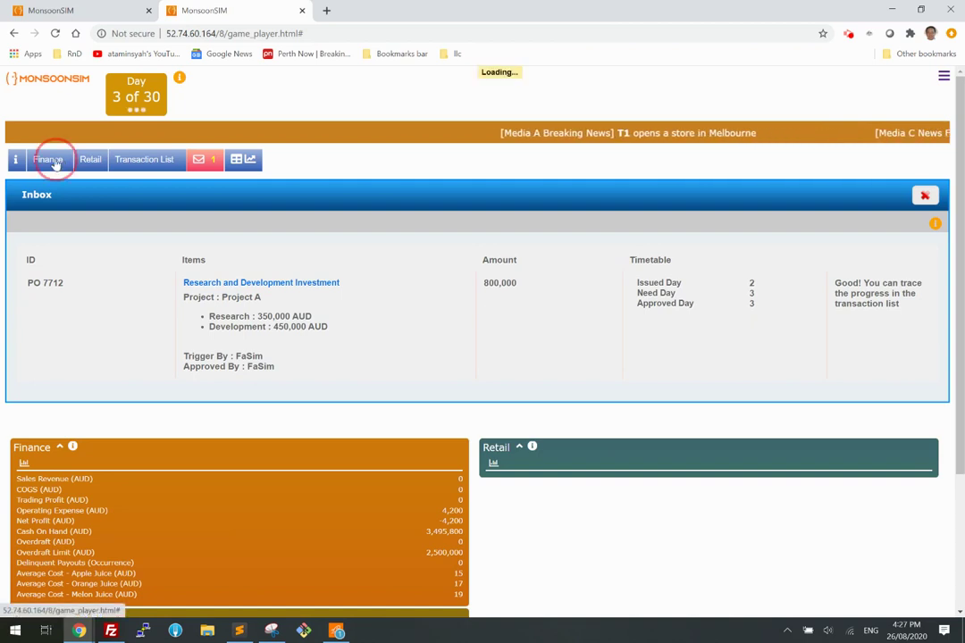
- Refresh Profit and Loss and check the 350,000 Research expense under Operating Expense
left_click(20, 190)
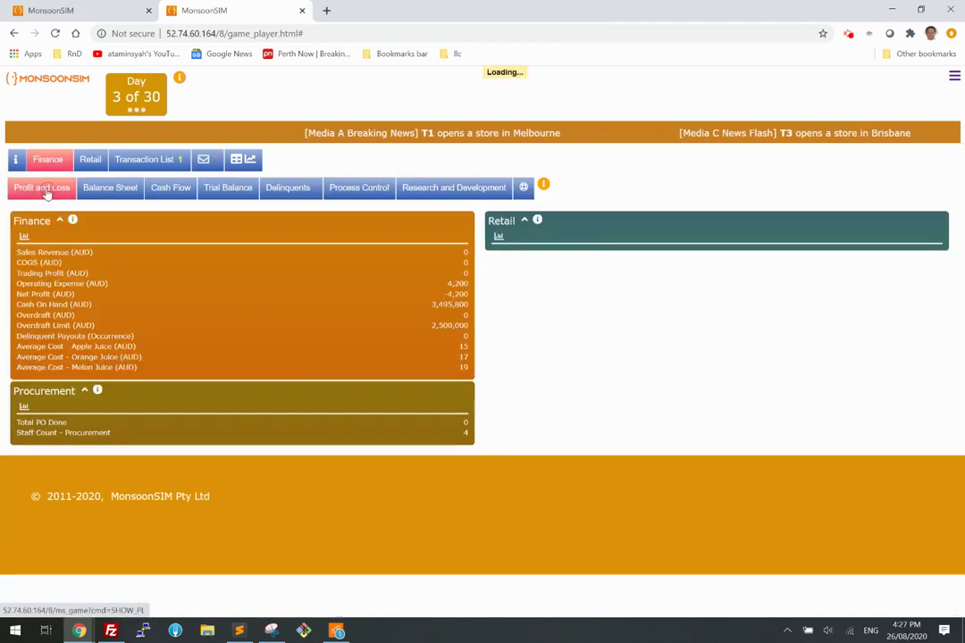
scroll(275, 307, "down", 3)
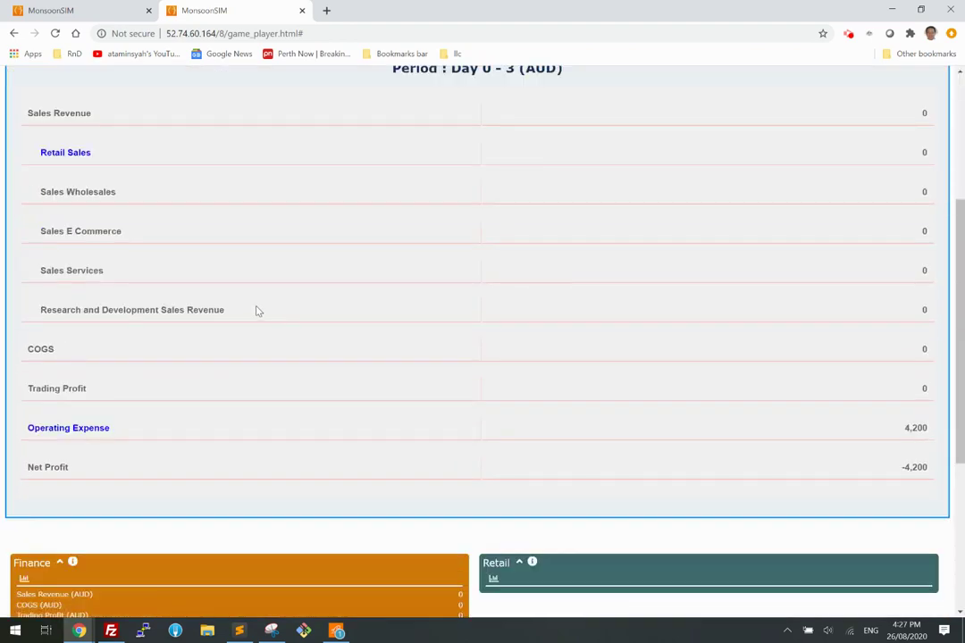
scroll(259, 310, "up", 2)
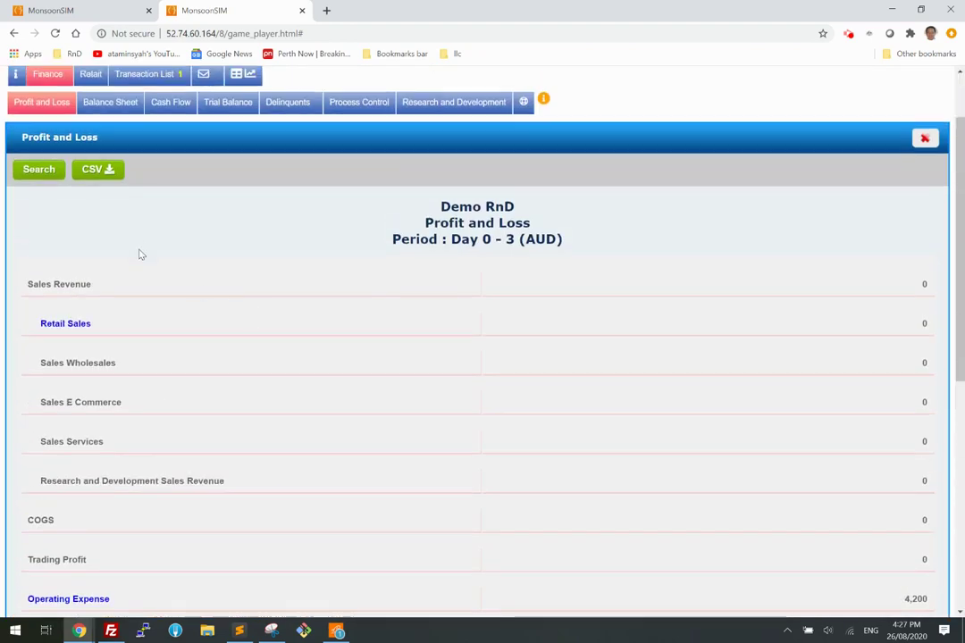
left_click(36, 98)
scroll(251, 362, "down", 3)
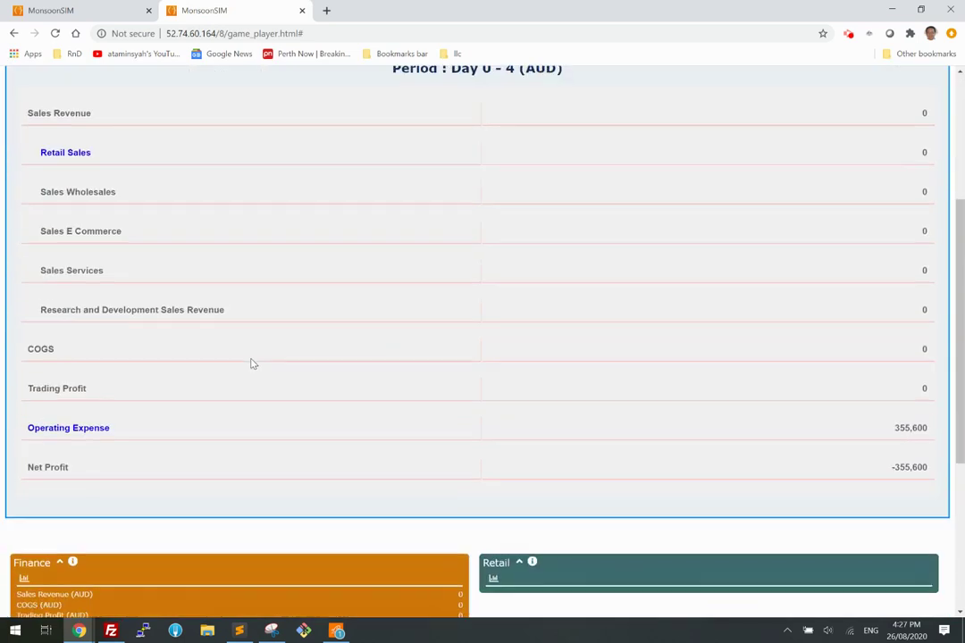
left_click(84, 431)
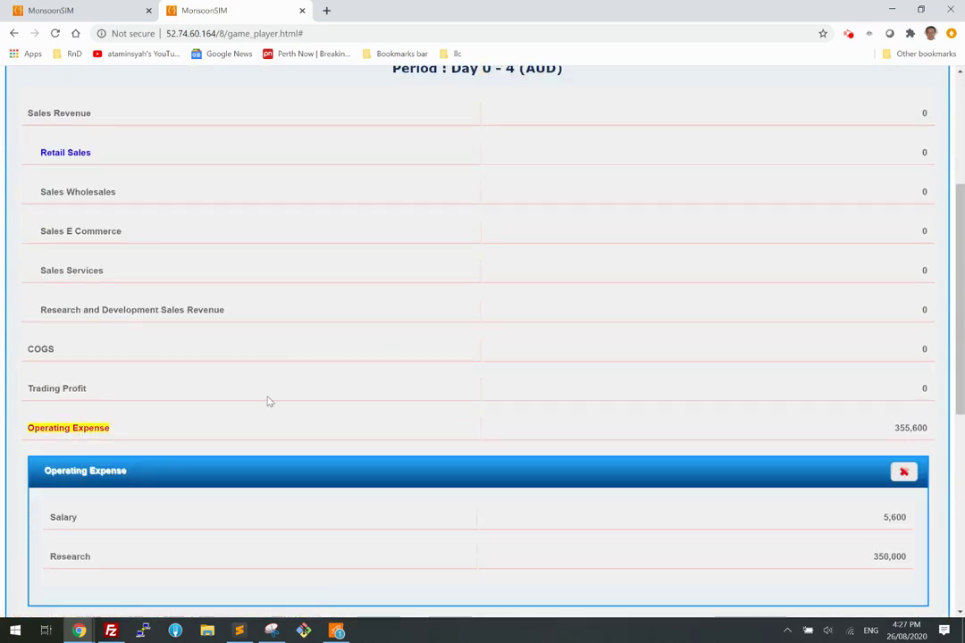
scroll(295, 401, "down", 2)
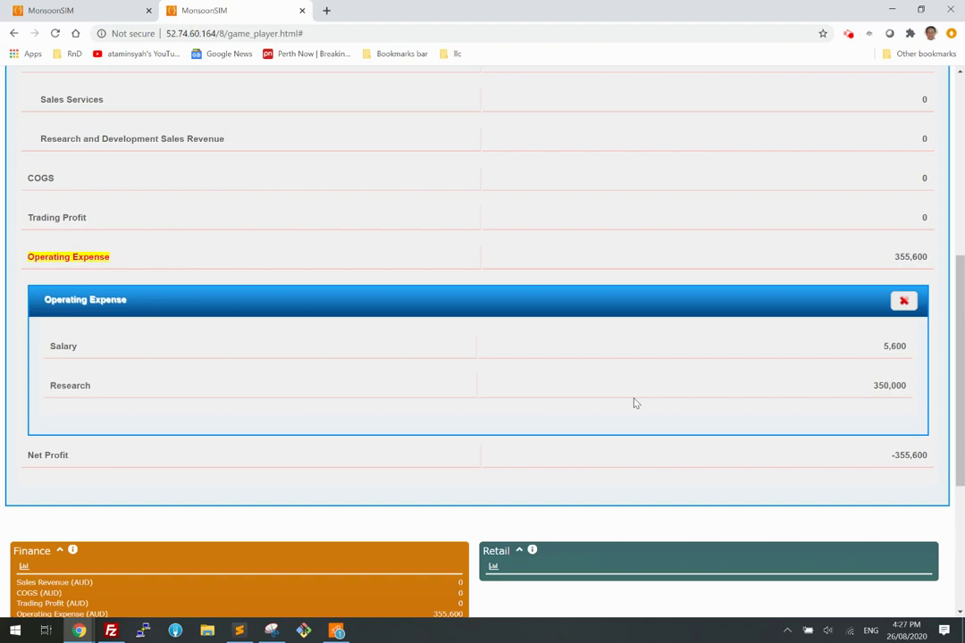
double_click(882, 385)
scroll(431, 344, "up", 5)
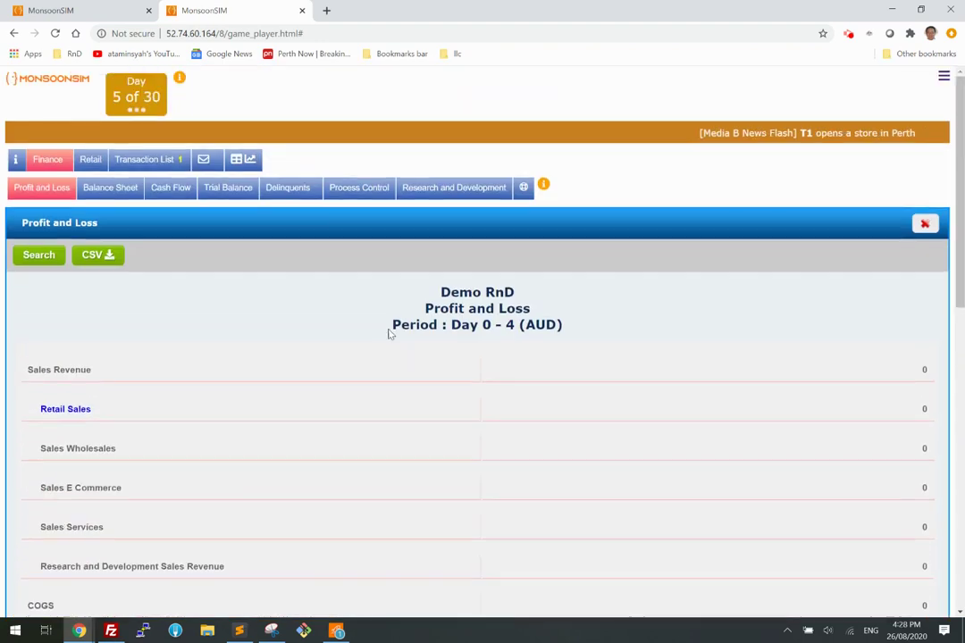
- Find Project A's 350,000 research expenditure in the Research and Development list
left_click(459, 188)
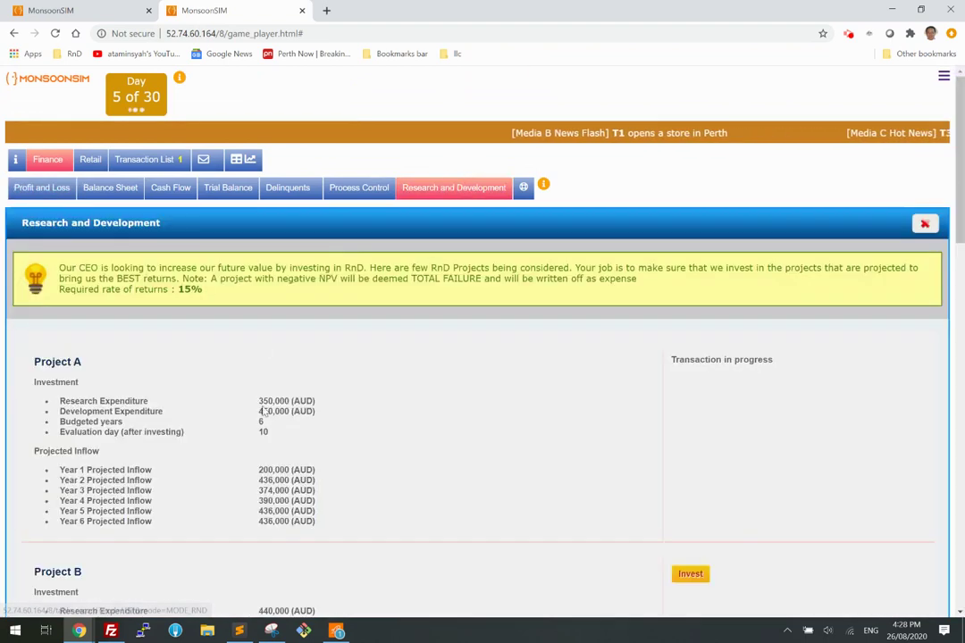
left_click(280, 402)
double_click(279, 403)
- Refresh Project A's PO 7712 until it shows Completed, with Development Fund on day 14
left_click(355, 411)
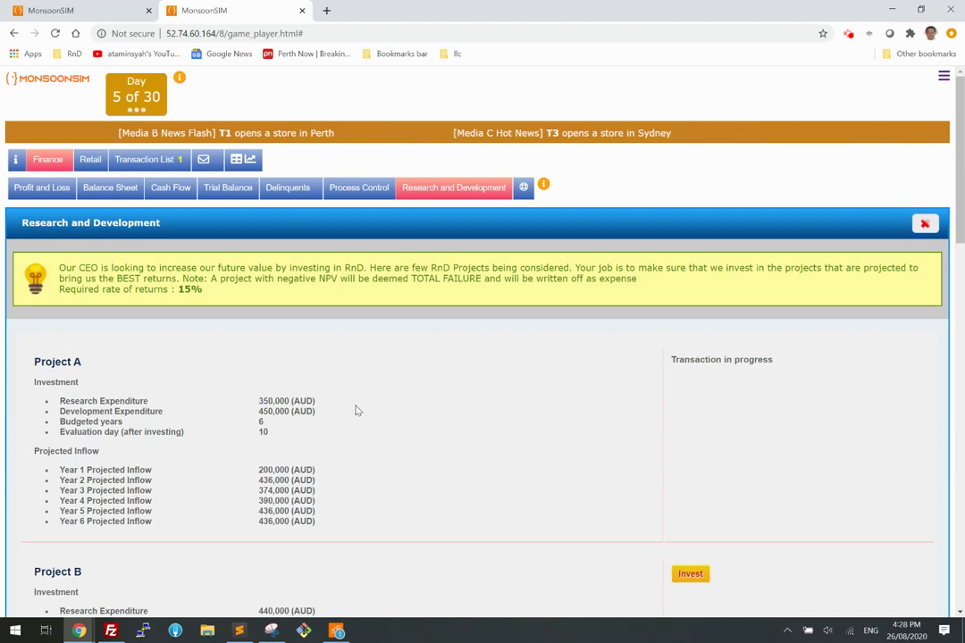
left_click(146, 161)
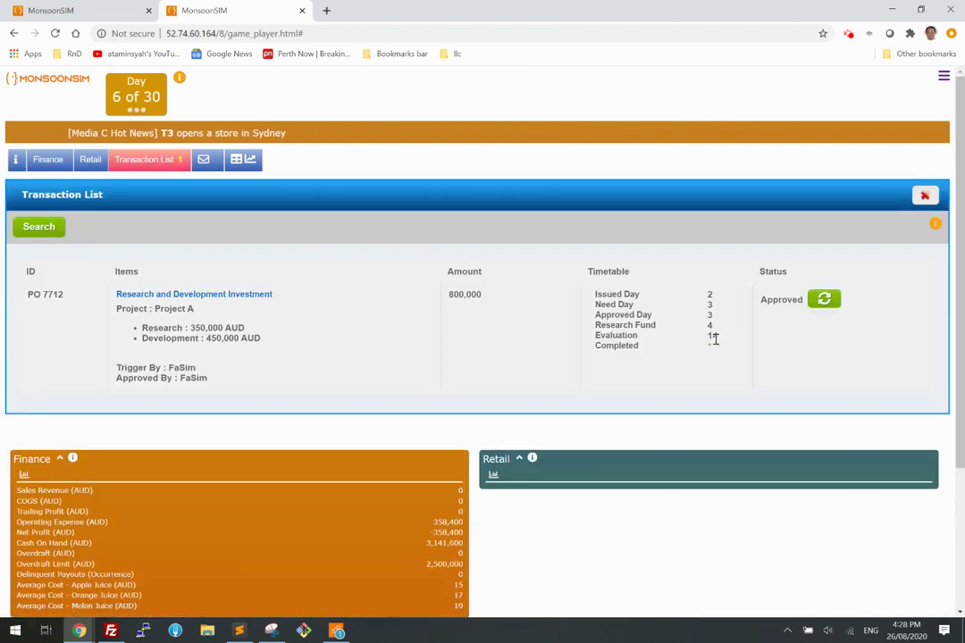
triple_click(714, 336)
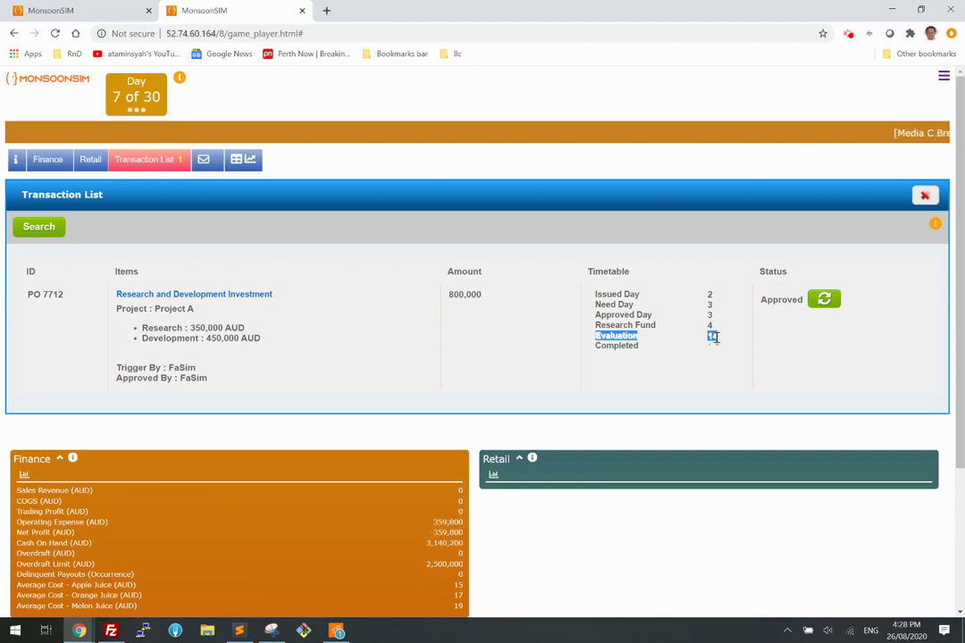
left_click(711, 338)
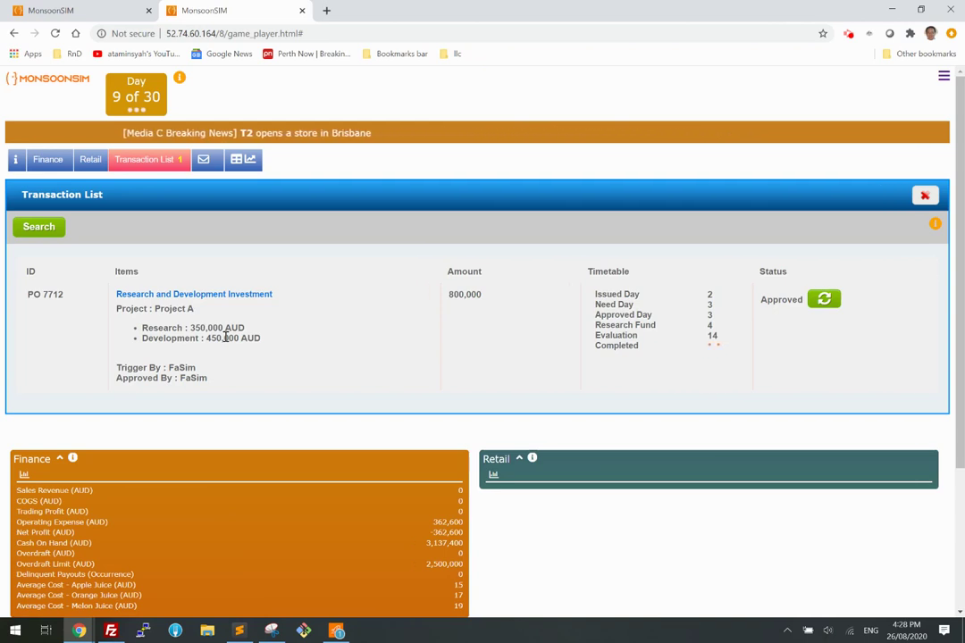
left_click(828, 301)
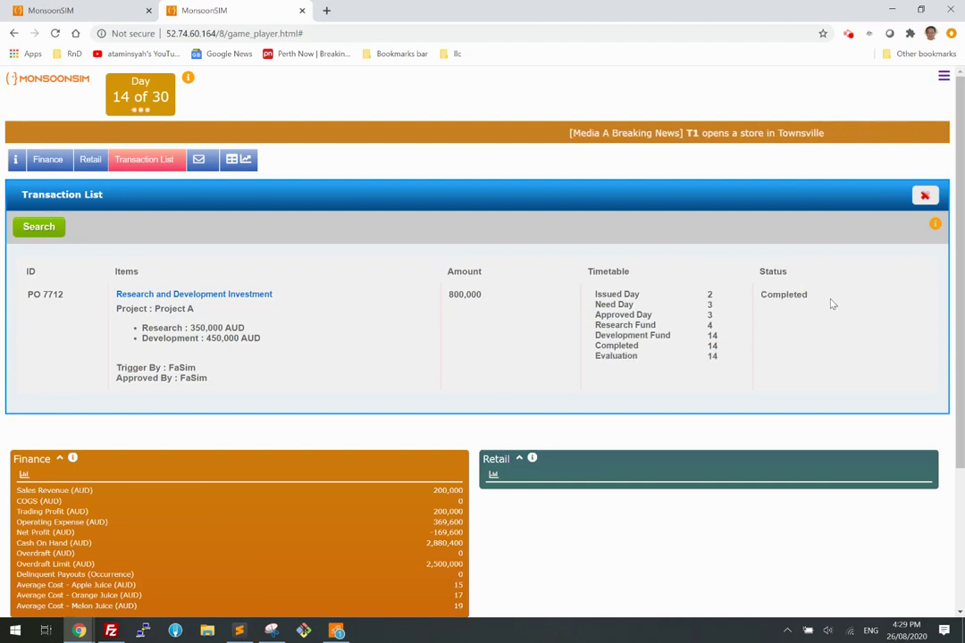
left_click_drag(628, 336, 723, 339)
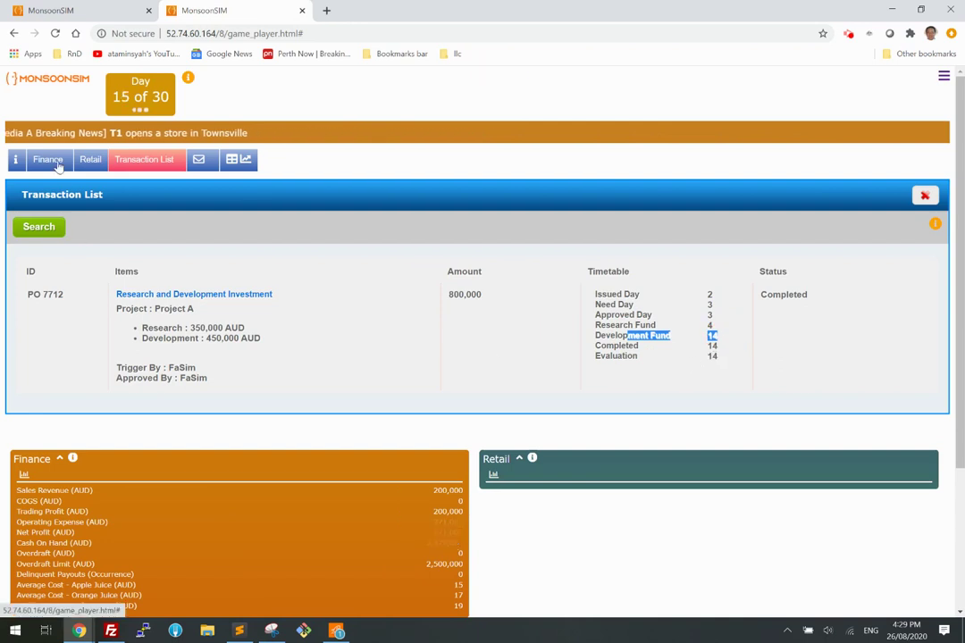
- Check the 450,000 Intangible - Development Asset row on the Balance Sheet
left_click(53, 161)
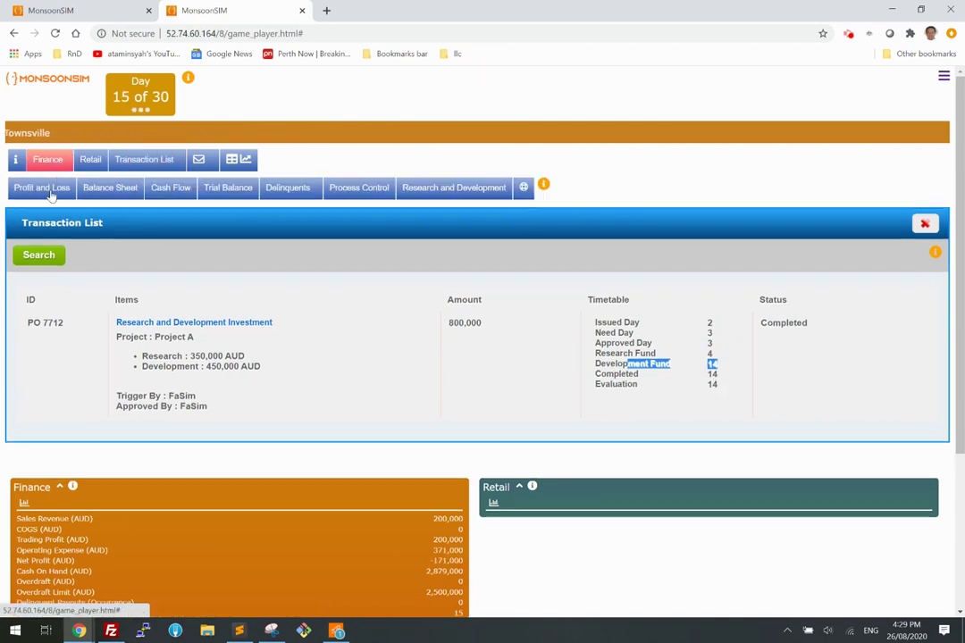
left_click(111, 189)
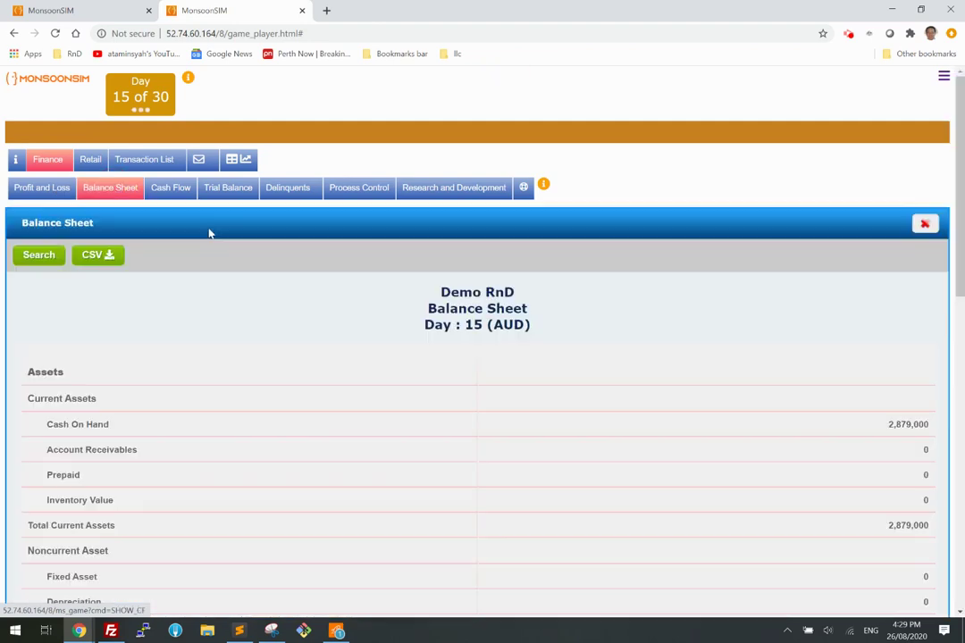
scroll(347, 379, "down", 2)
scroll(348, 380, "down", 2)
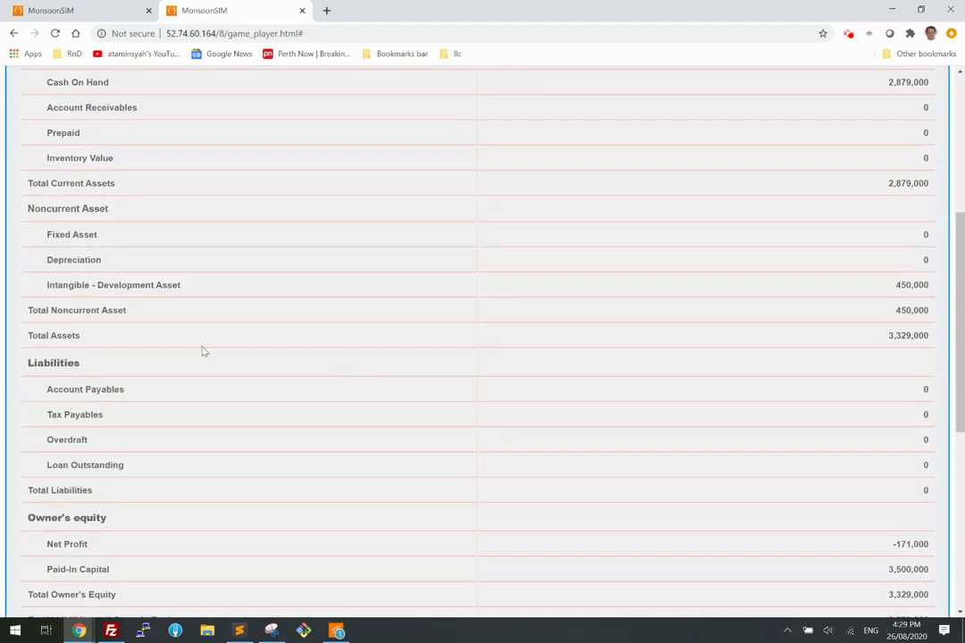
left_click_drag(51, 285, 230, 288)
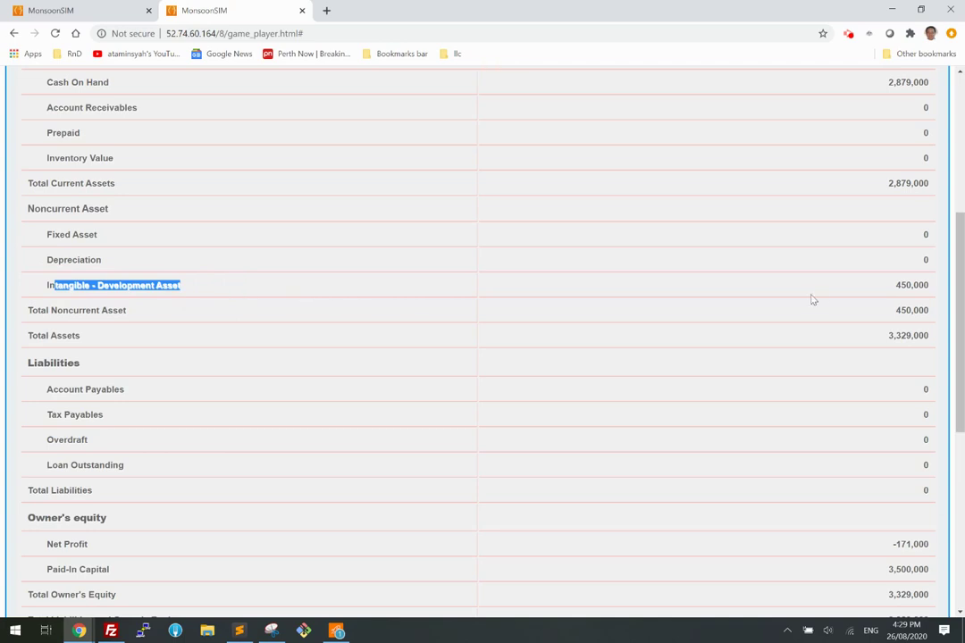
scroll(383, 328, "up", 1)
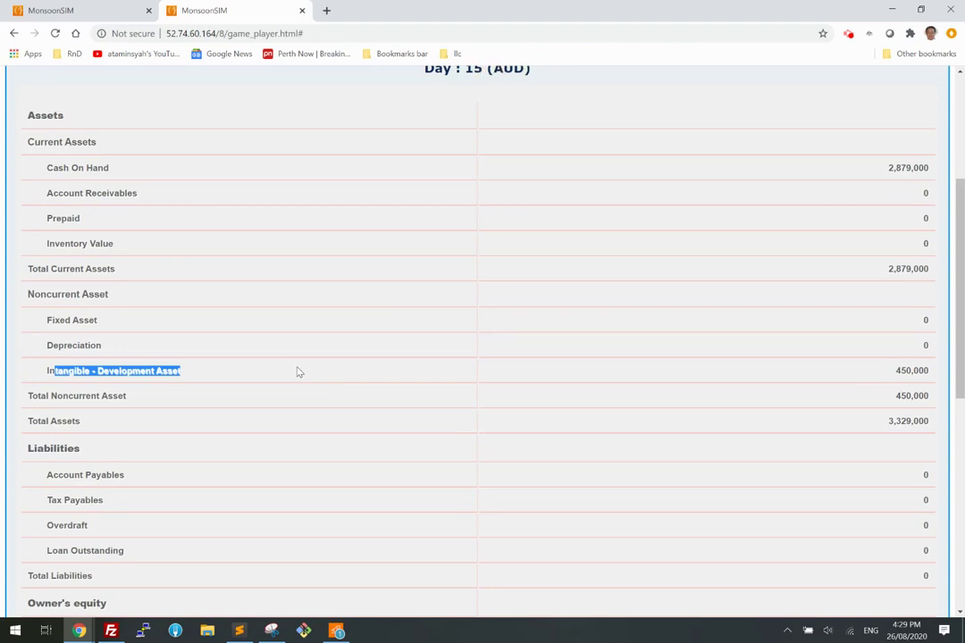
scroll(301, 372, "up", 3)
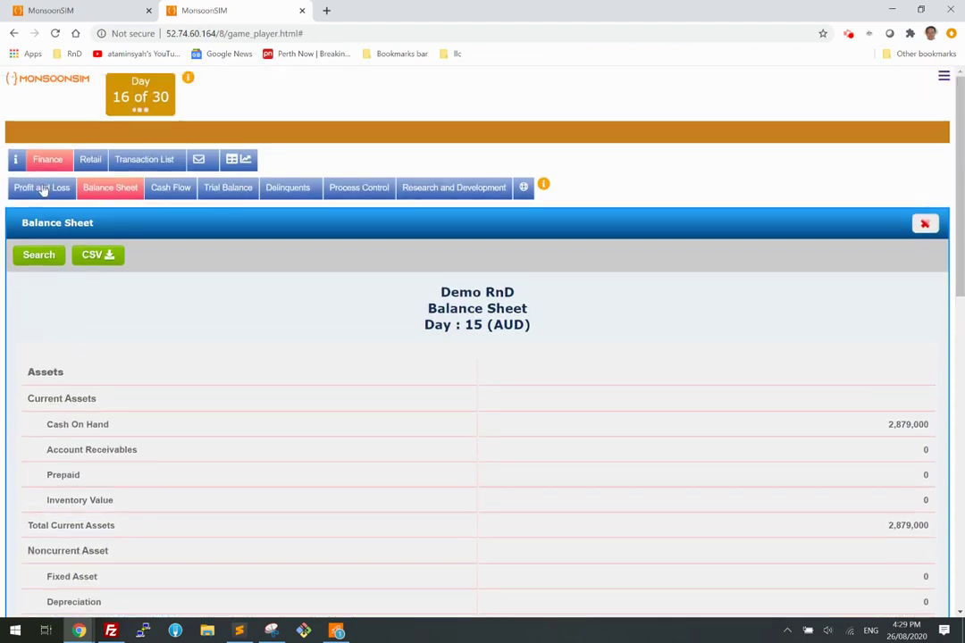
- Verify the 350,000 Research expense under Operating Expense in Profit and Loss
left_click(43, 189)
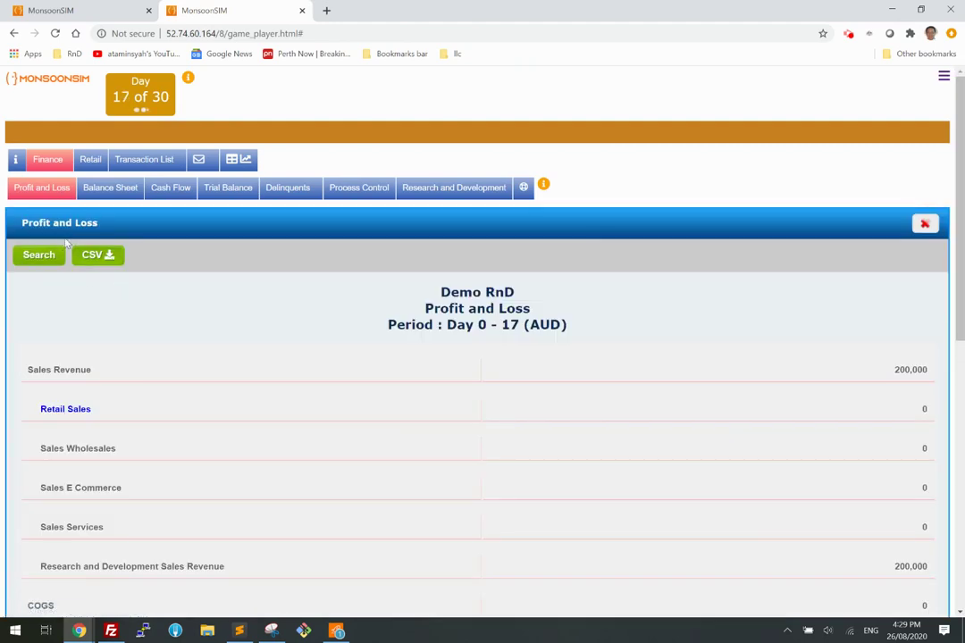
scroll(518, 497, "down", 3)
left_click(69, 428)
scroll(777, 381, "down", 3)
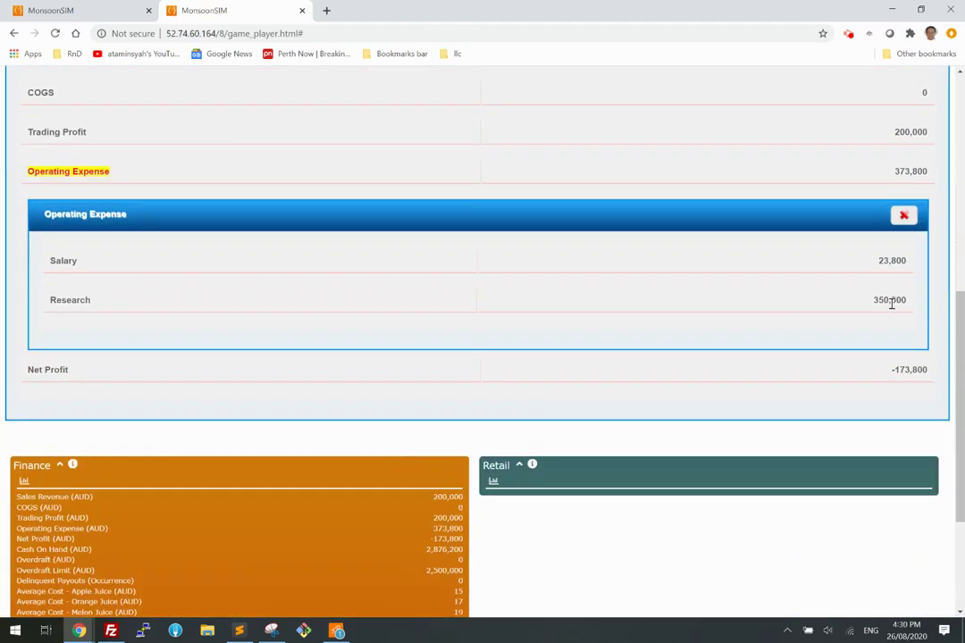
left_click_drag(878, 300, 901, 301)
scroll(359, 333, "up", 5)
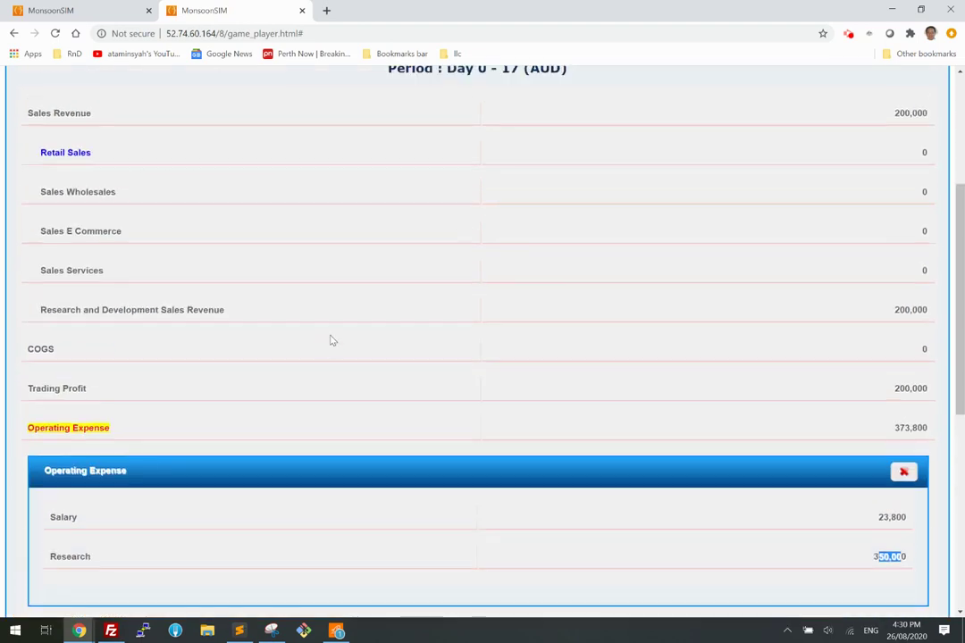
left_click(112, 103)
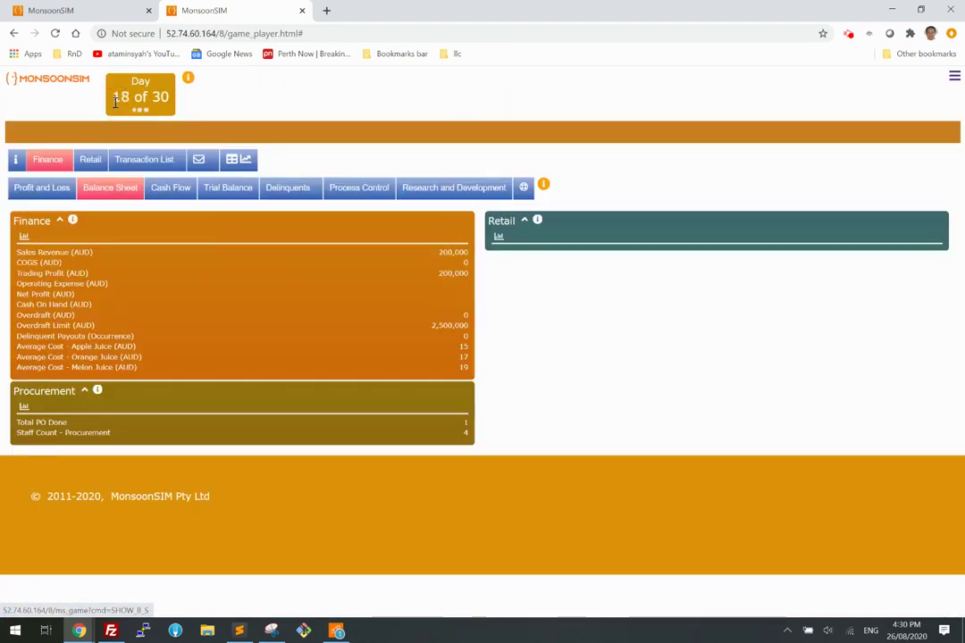
- Open the Research and Development project list and highlight Project A's 200,000 Year 1 inflow
scroll(358, 358, "down", 3)
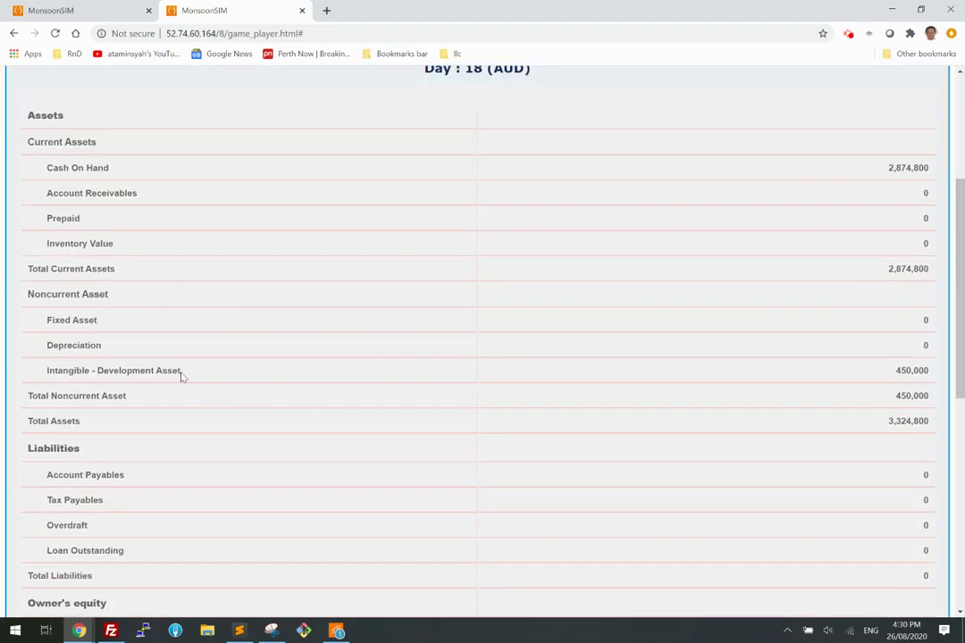
scroll(241, 368, "up", 2)
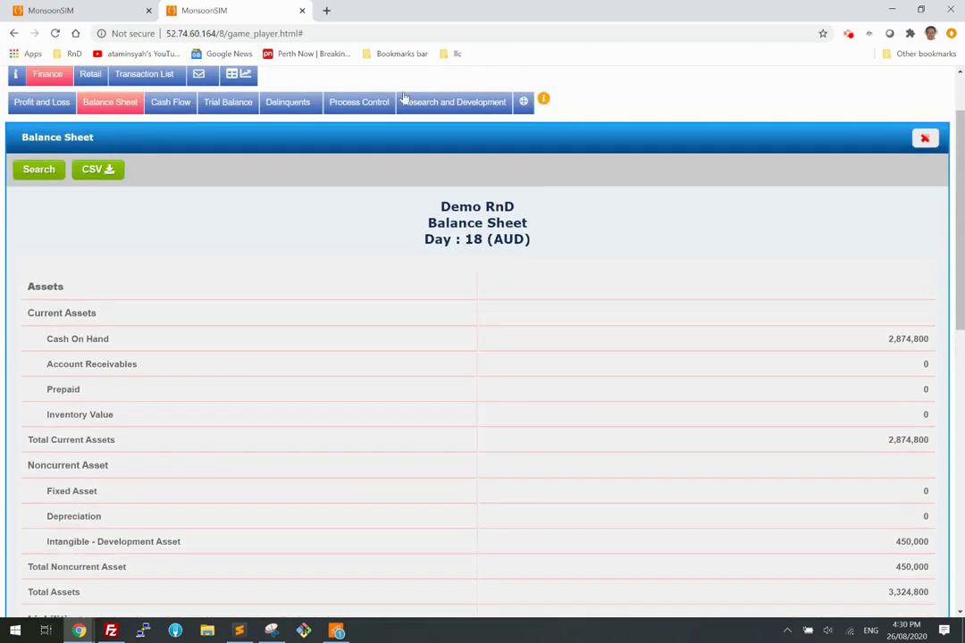
left_click(456, 104)
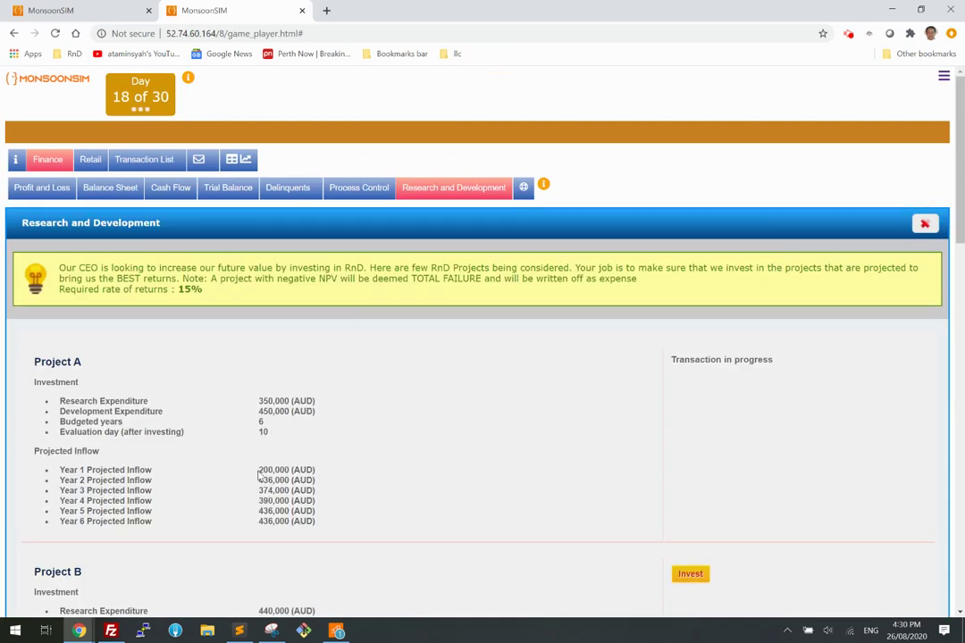
left_click_drag(259, 473, 289, 473)
- In the profit and loss report, point out the 200,000 R&D sales revenue and -175,200 net profit
left_click(59, 191)
scroll(171, 476, "down", 1)
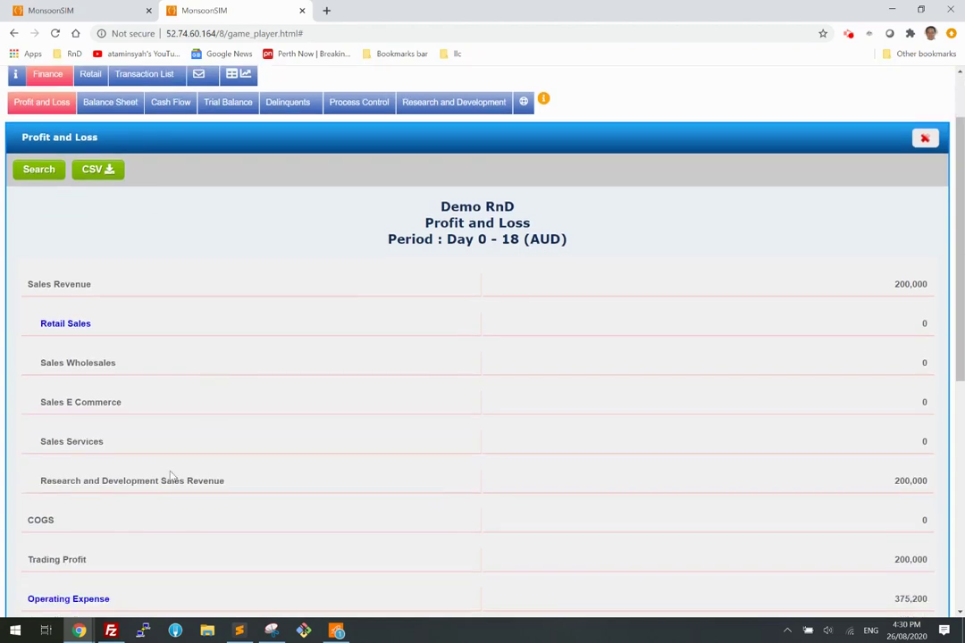
left_click_drag(901, 482, 926, 482)
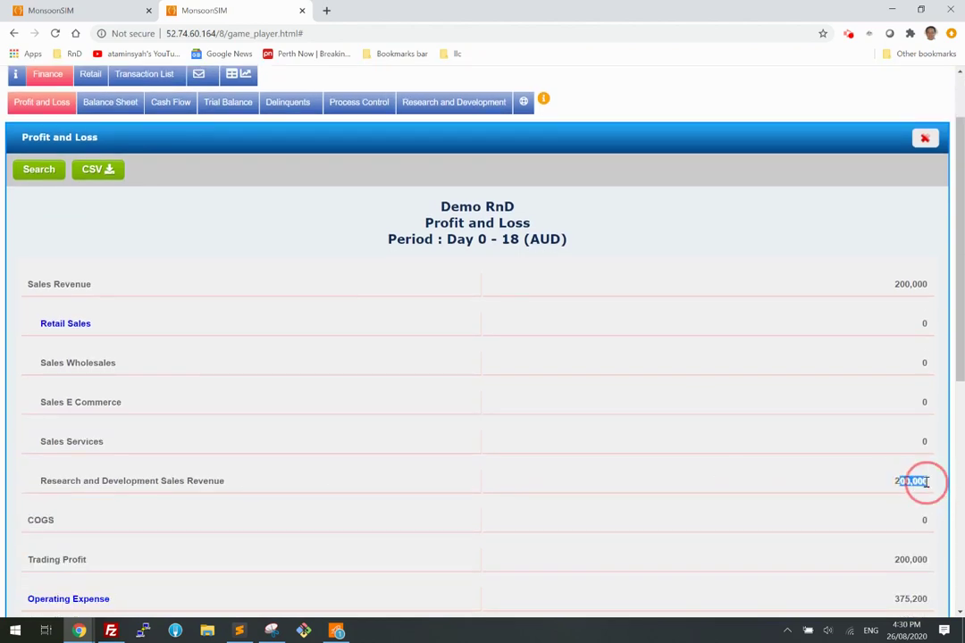
scroll(752, 442, "down", 1)
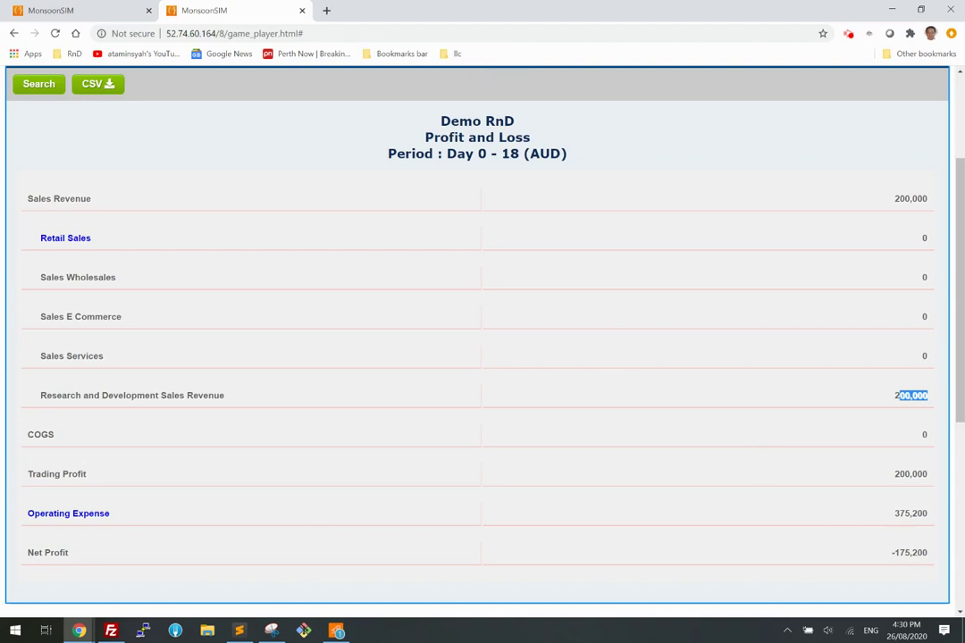
triple_click(896, 554)
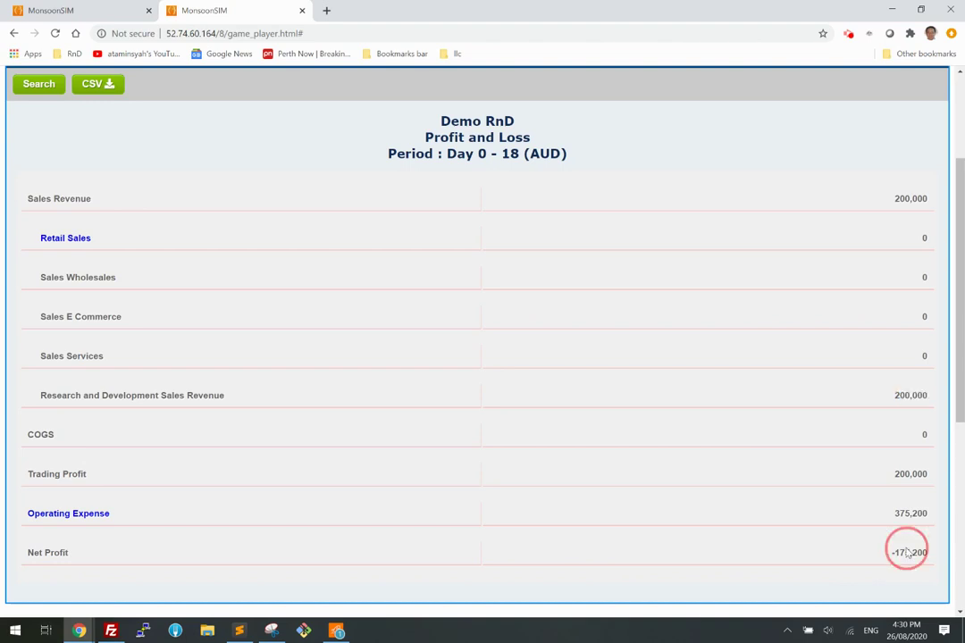
left_click(841, 549)
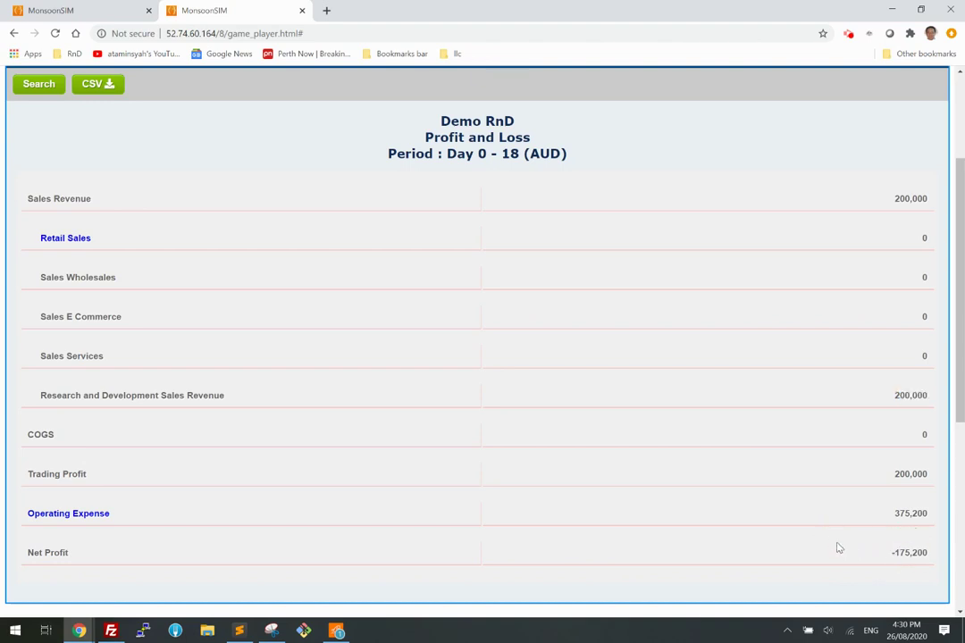
scroll(708, 462, "up", 1)
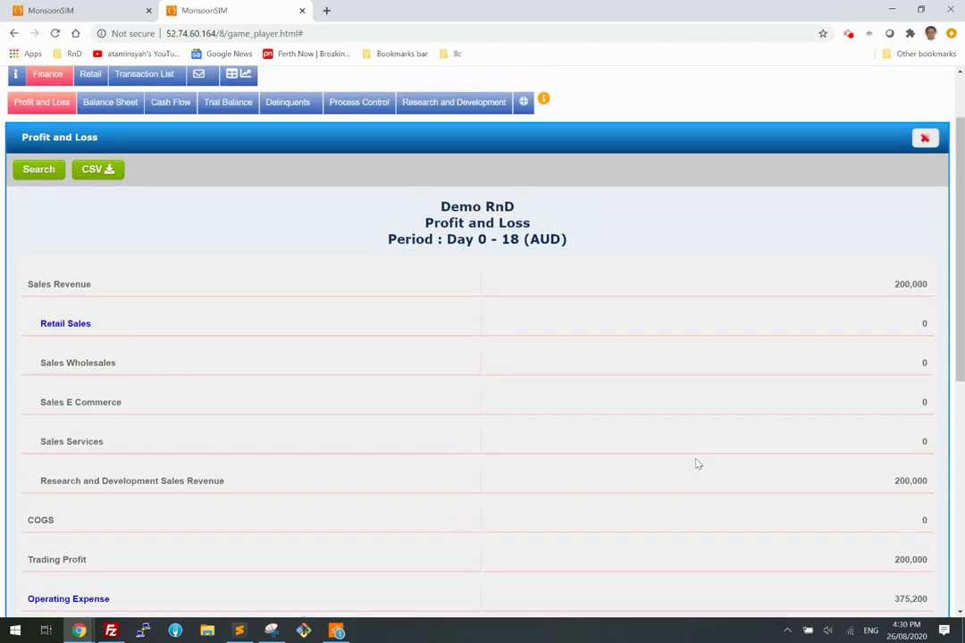
- Show the Intangible - Development Asset row on the balance sheet, then return to the R&D project list
left_click(99, 107)
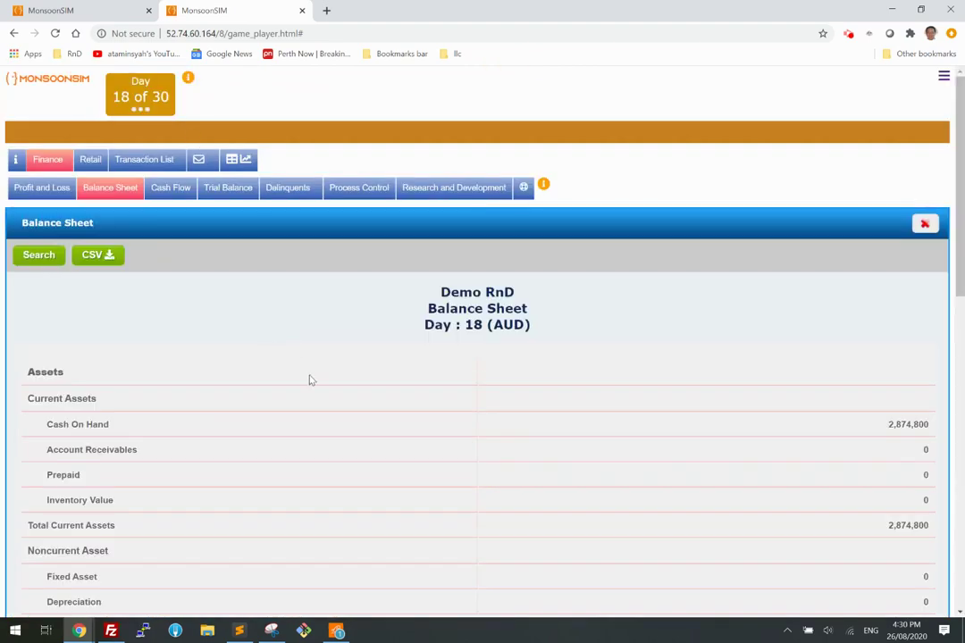
scroll(310, 380, "down", 6)
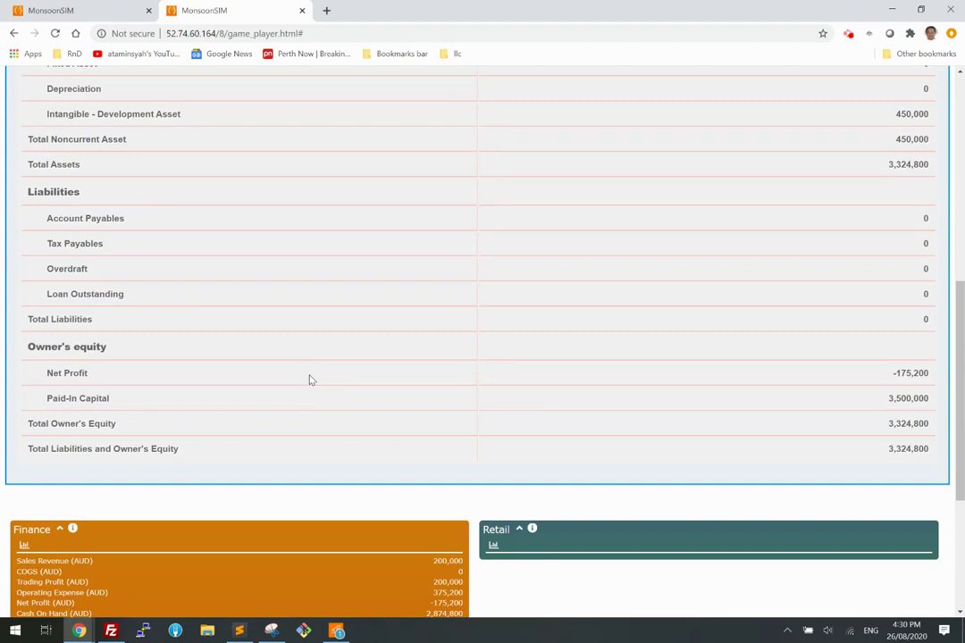
left_click_drag(69, 113, 161, 112)
left_click(240, 136)
scroll(246, 164, "up", 4)
scroll(246, 164, "up", 2)
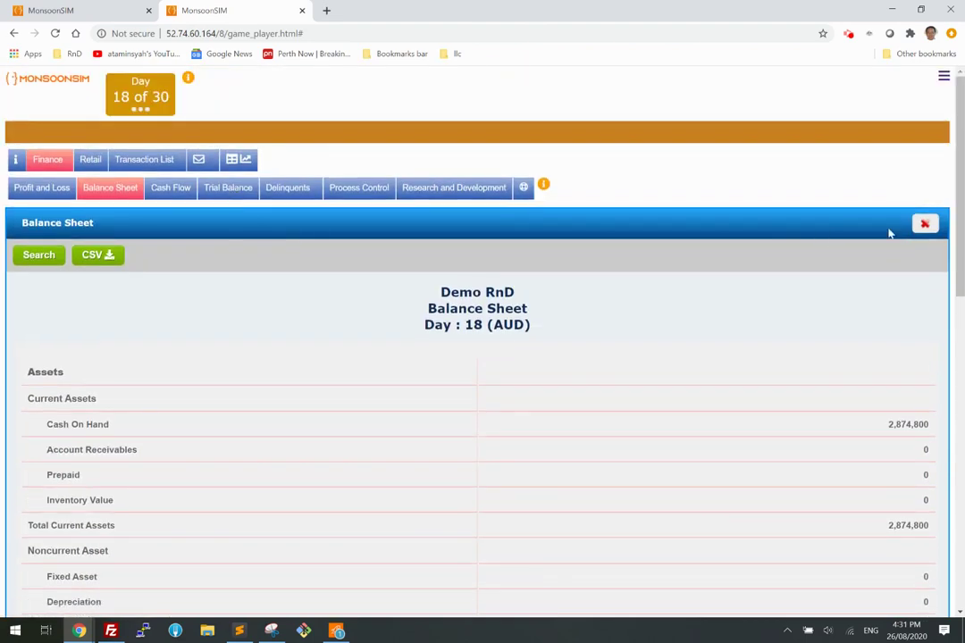
left_click(453, 188)
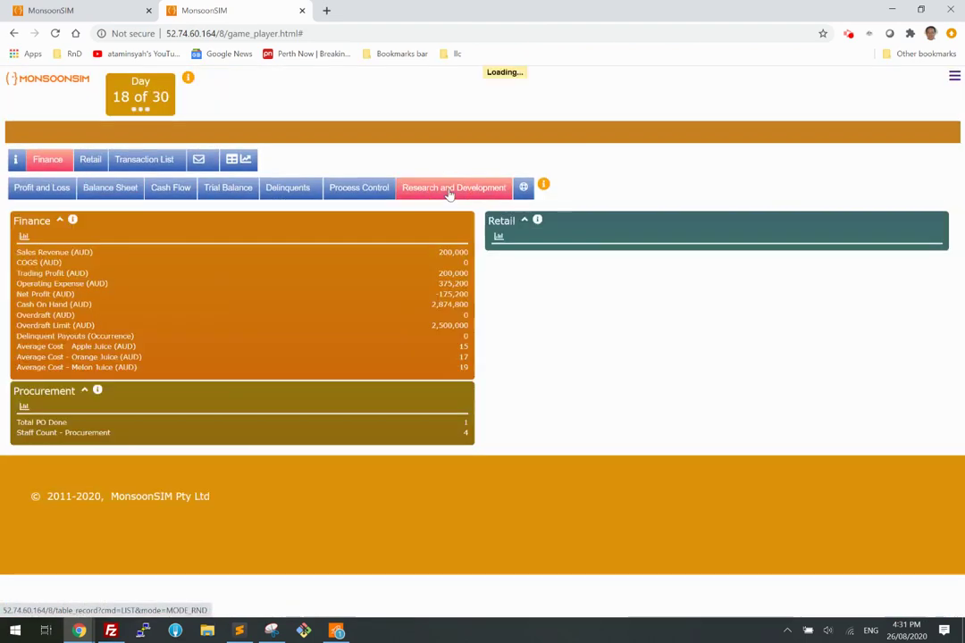
scroll(288, 394, "down", 2)
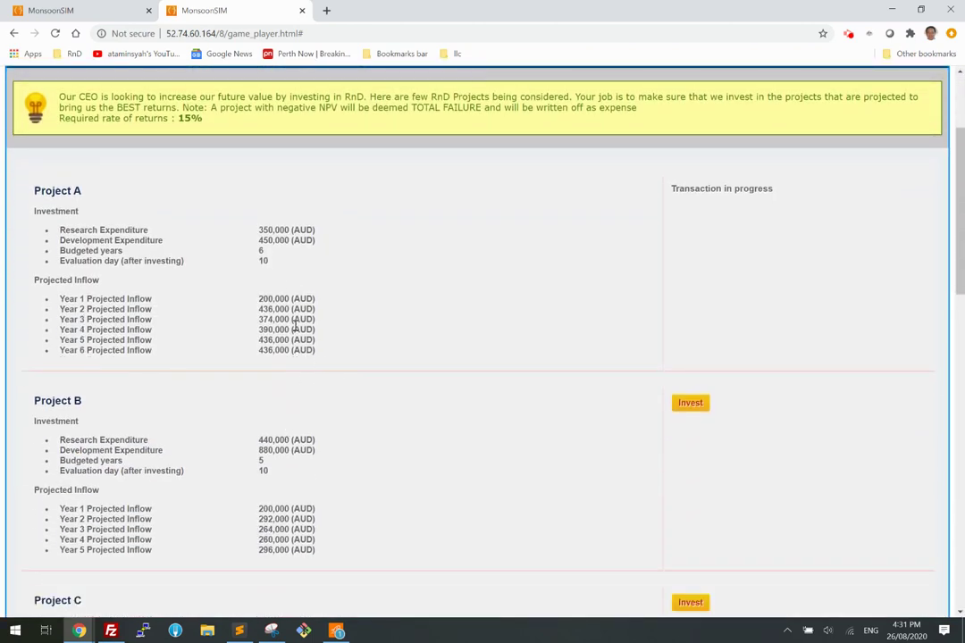
- On the admin page, open the FIN parameters' R&D sub-parameters and browse the project list
left_click(63, 12)
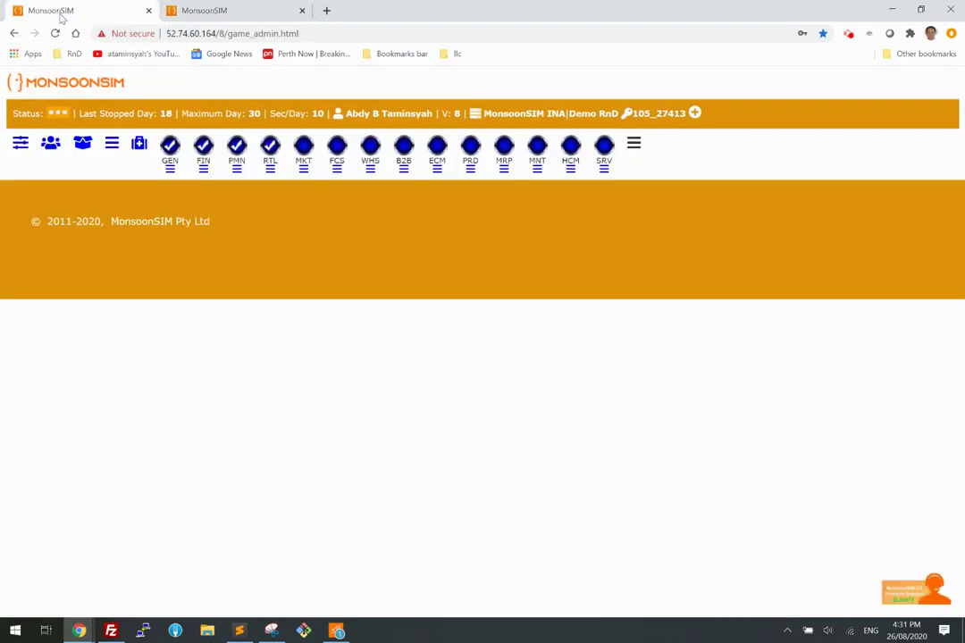
left_click(203, 170)
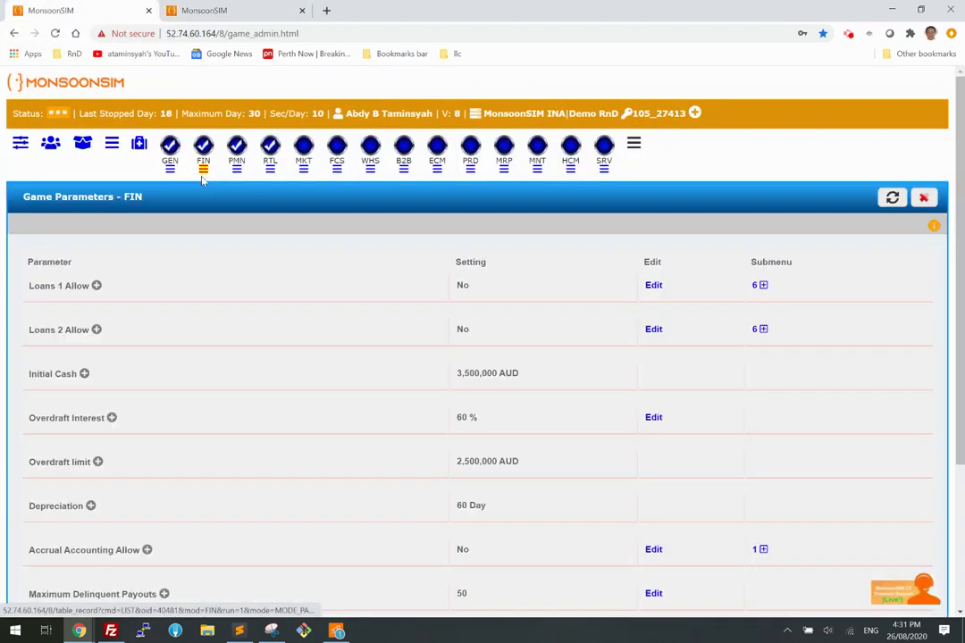
scroll(425, 355, "down", 2)
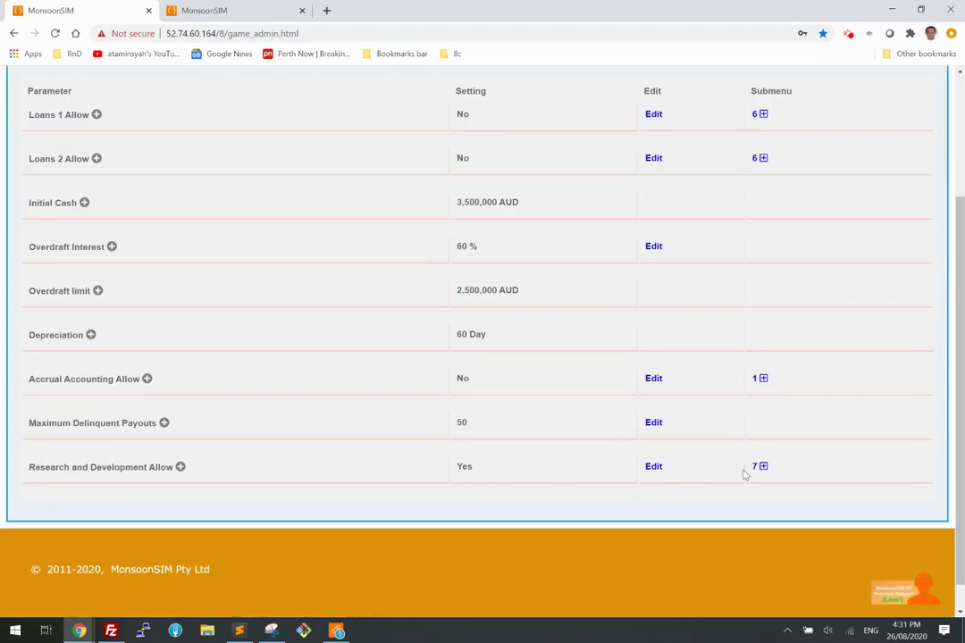
left_click(762, 466)
scroll(668, 411, "down", 3)
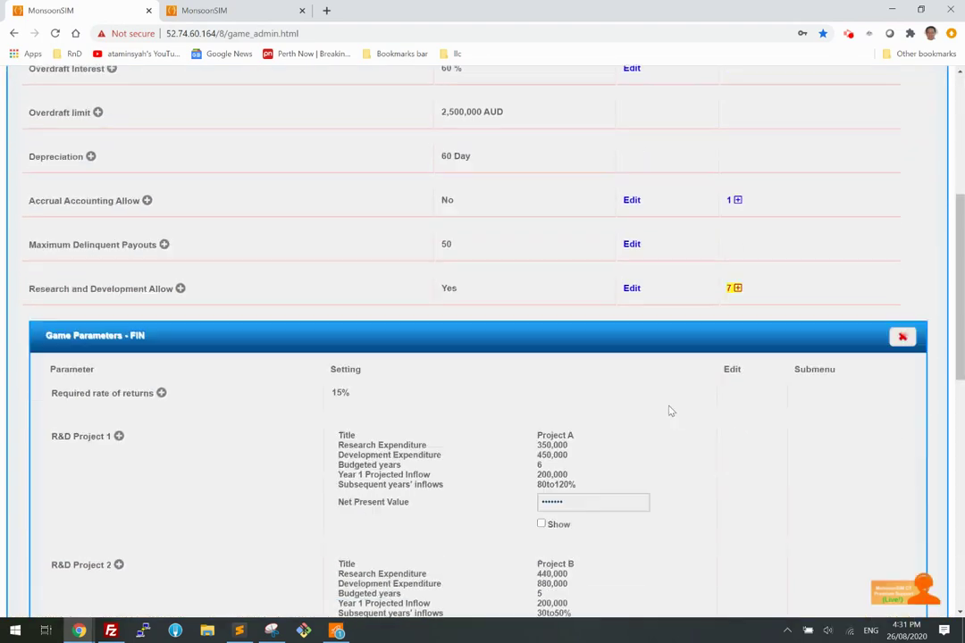
scroll(664, 410, "down", 1)
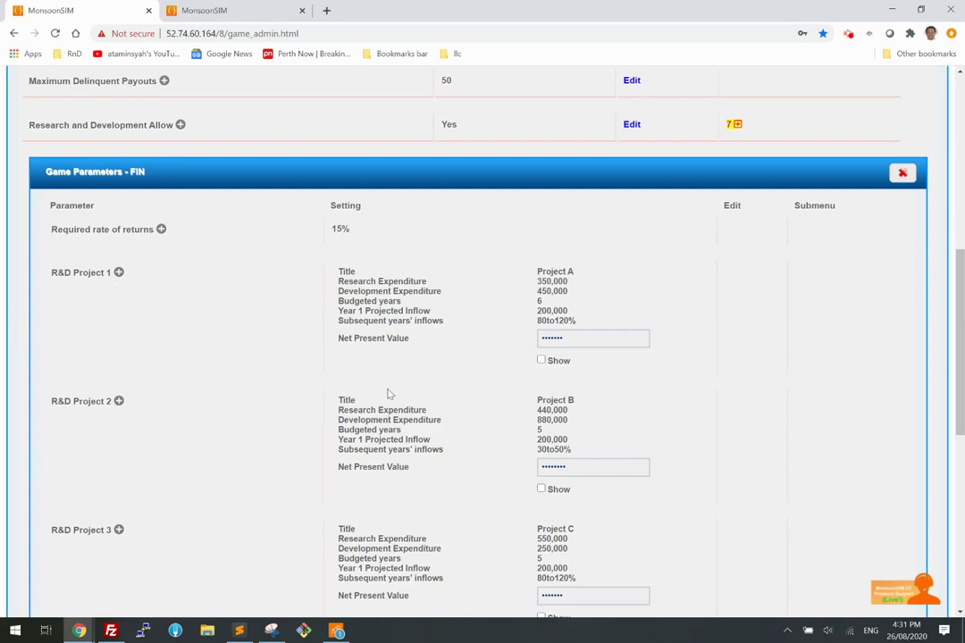
scroll(389, 394, "down", 2)
scroll(157, 496, "down", 2)
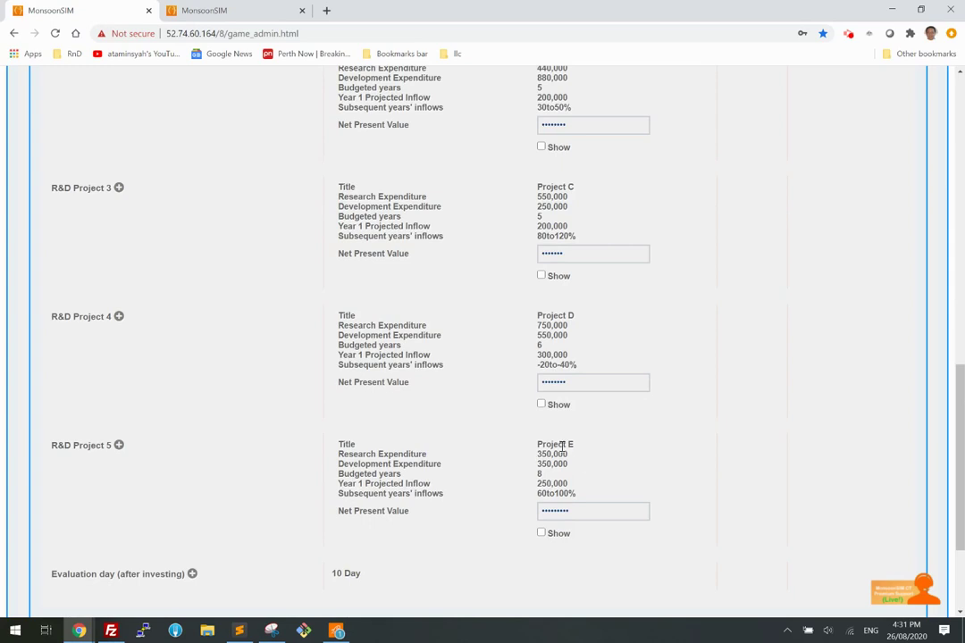
left_click_drag(549, 444, 576, 447)
left_click_drag(546, 315, 581, 321)
scroll(614, 316, "up", 3)
scroll(576, 249, "up", 2)
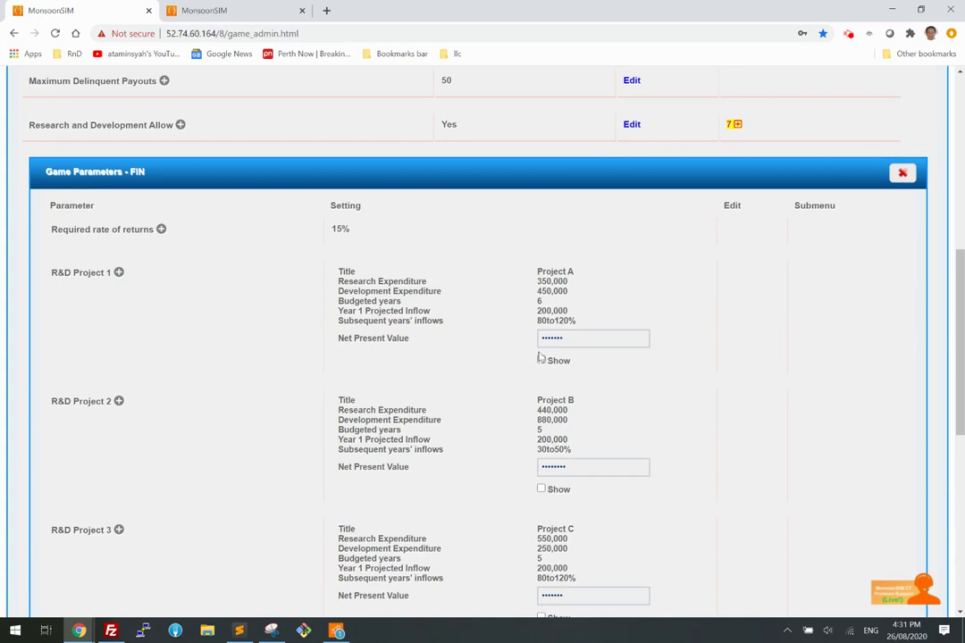
- Reveal the NPVs for Projects A–D: 577,750, -455,889, 399,215 and -492,150
left_click(541, 359)
double_click(579, 338)
scroll(579, 406, "down", 2)
left_click(542, 405)
scroll(551, 403, "down", 2)
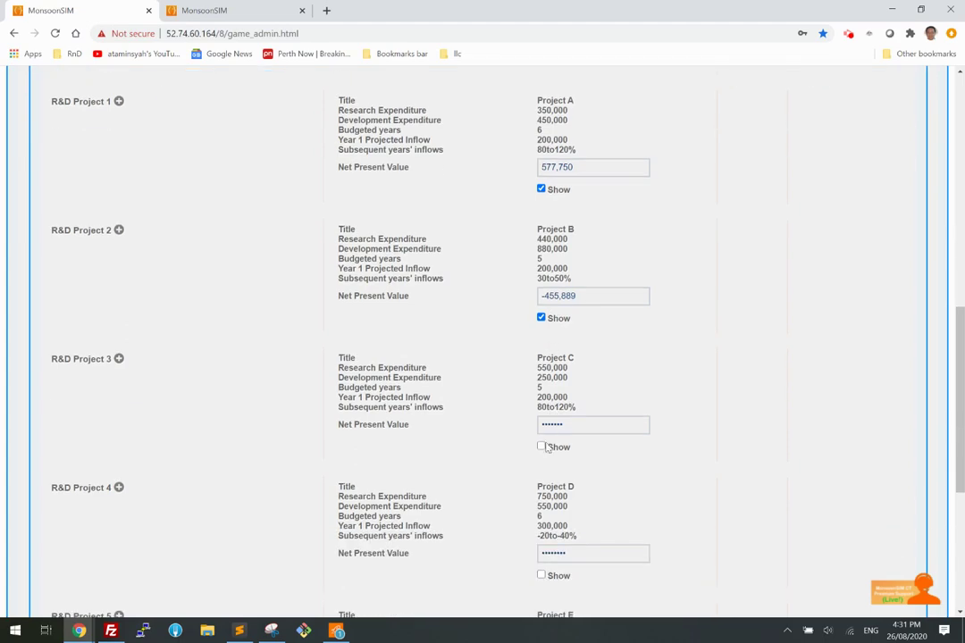
left_click(540, 447)
scroll(551, 455, "down", 2)
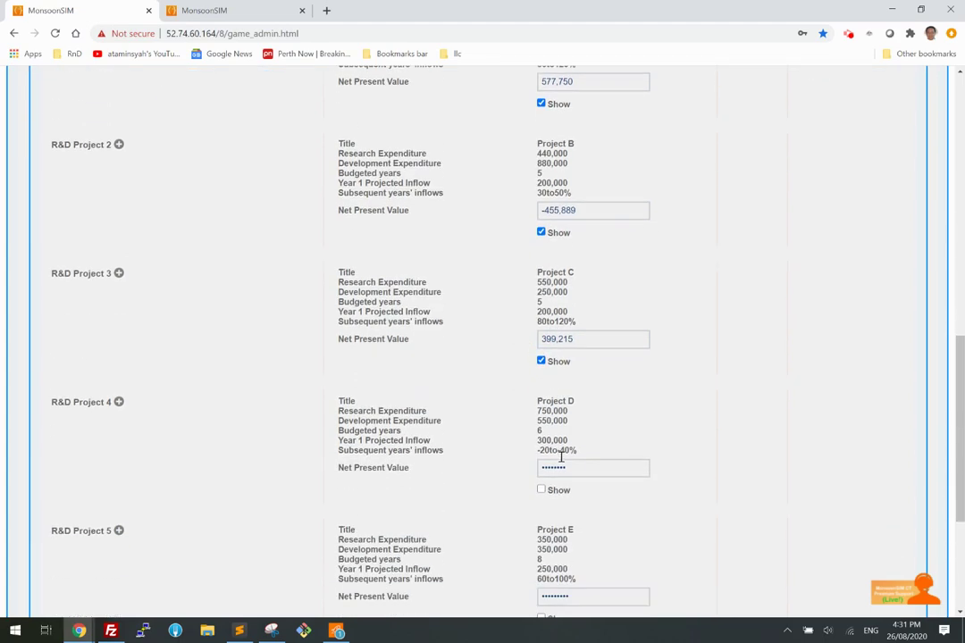
left_click(540, 490)
scroll(677, 458, "up", 4)
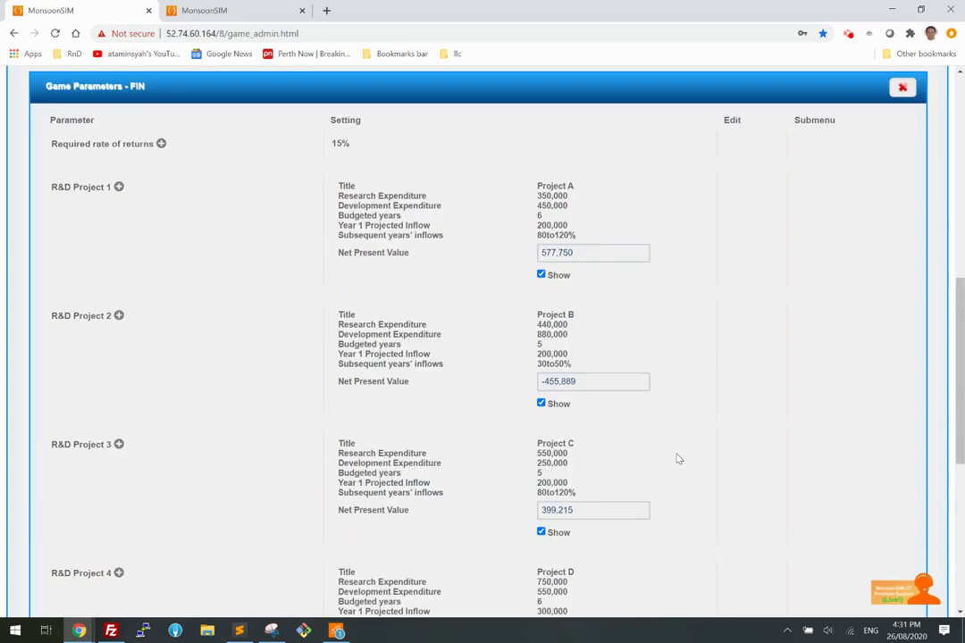
scroll(677, 455, "up", 15)
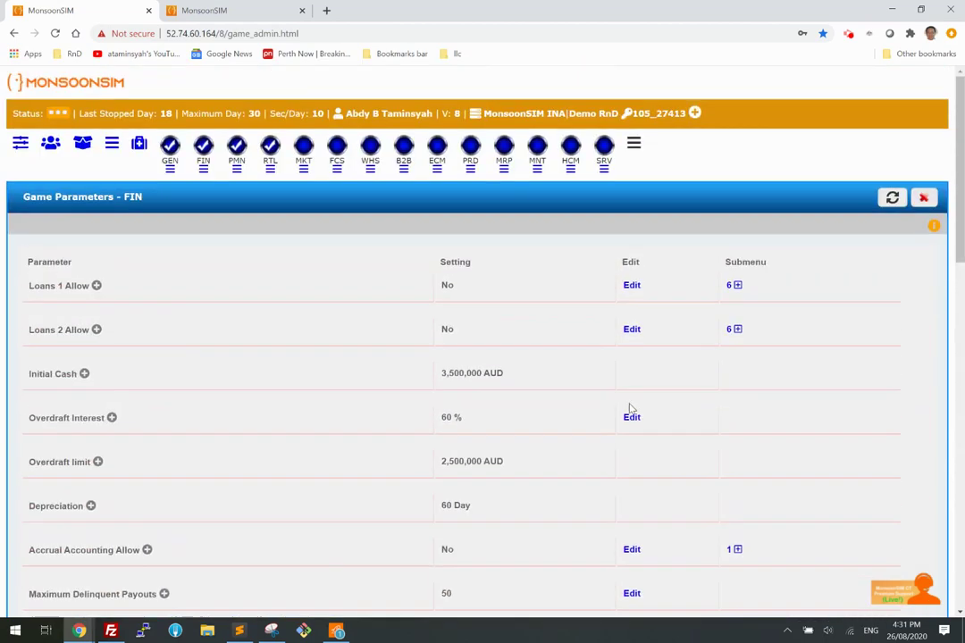
left_click(633, 143)
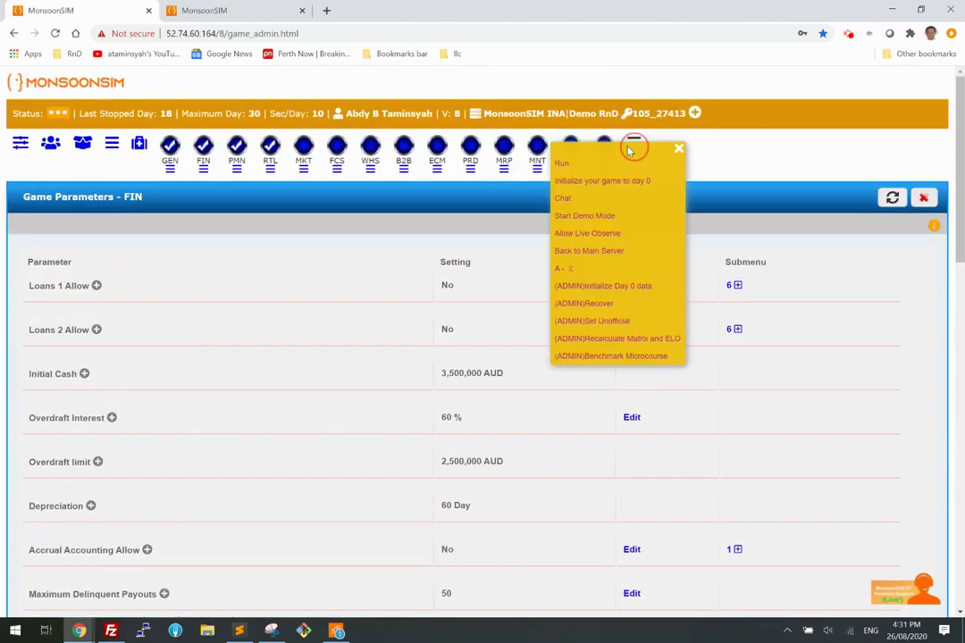
- Initialize the game back to day 0, confirm, and bring up the FIN game parameters table again
left_click(574, 182)
left_click(557, 183)
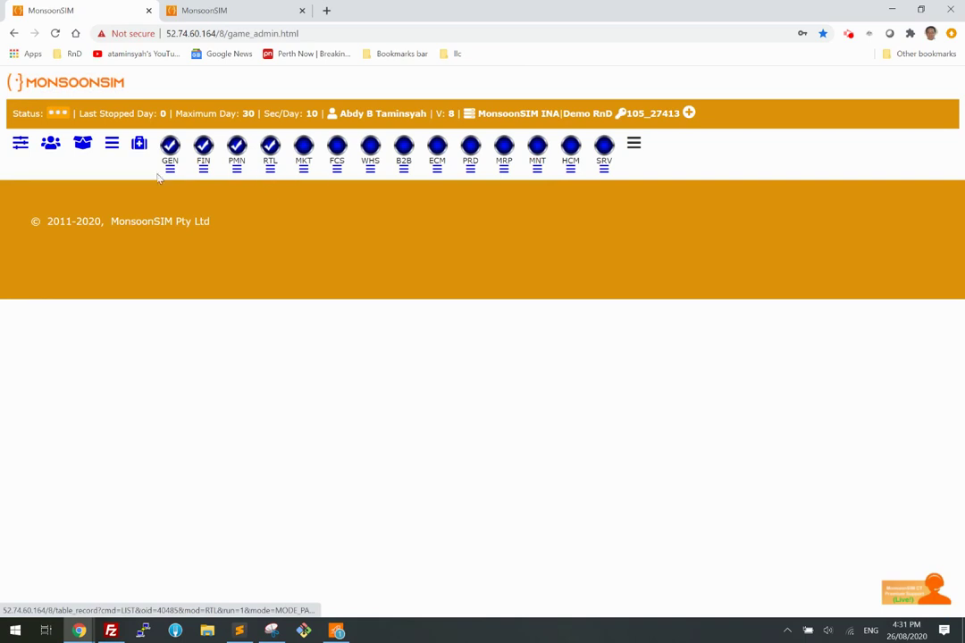
left_click(204, 168)
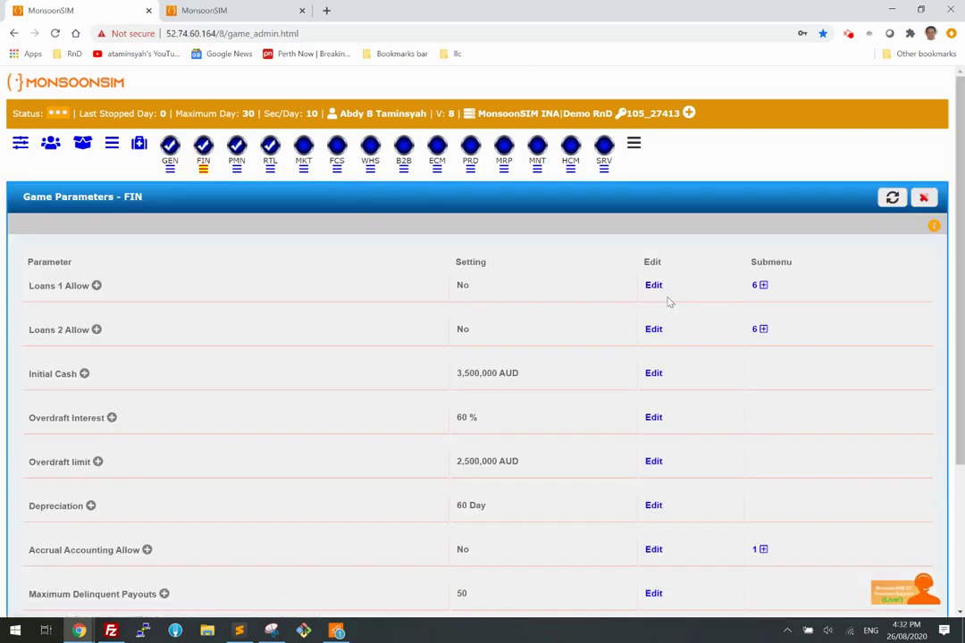
- Change the required rate of returns to 10% and reveal Project A's new NPV of 806,348
scroll(688, 306, "down", 2)
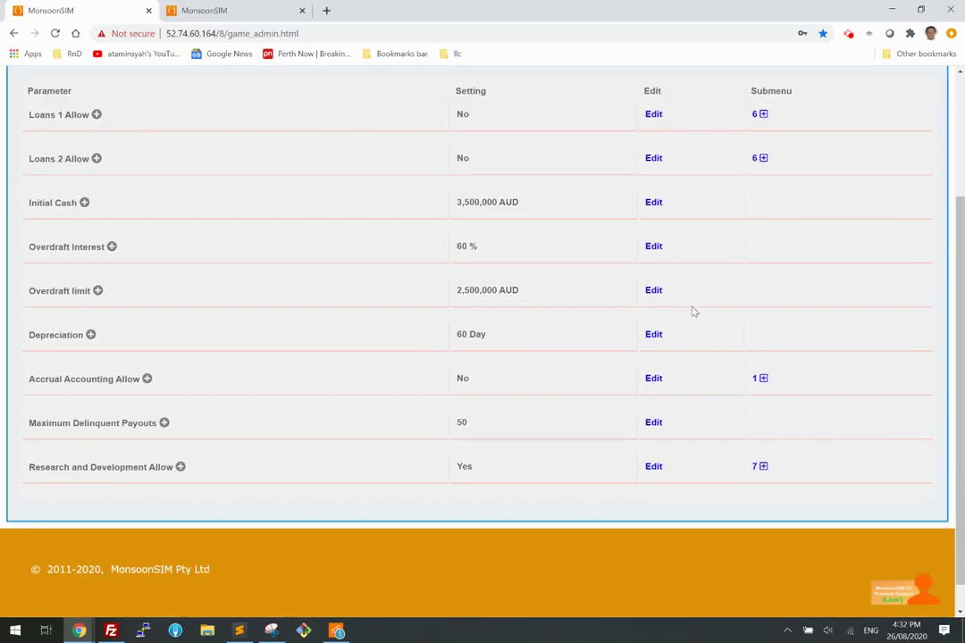
left_click(761, 466)
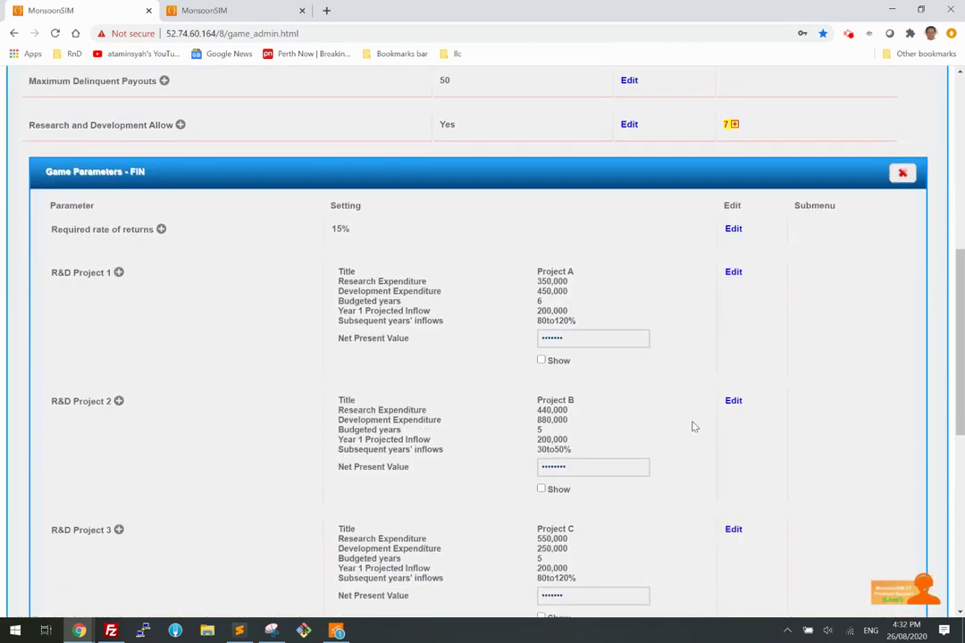
left_click(734, 229)
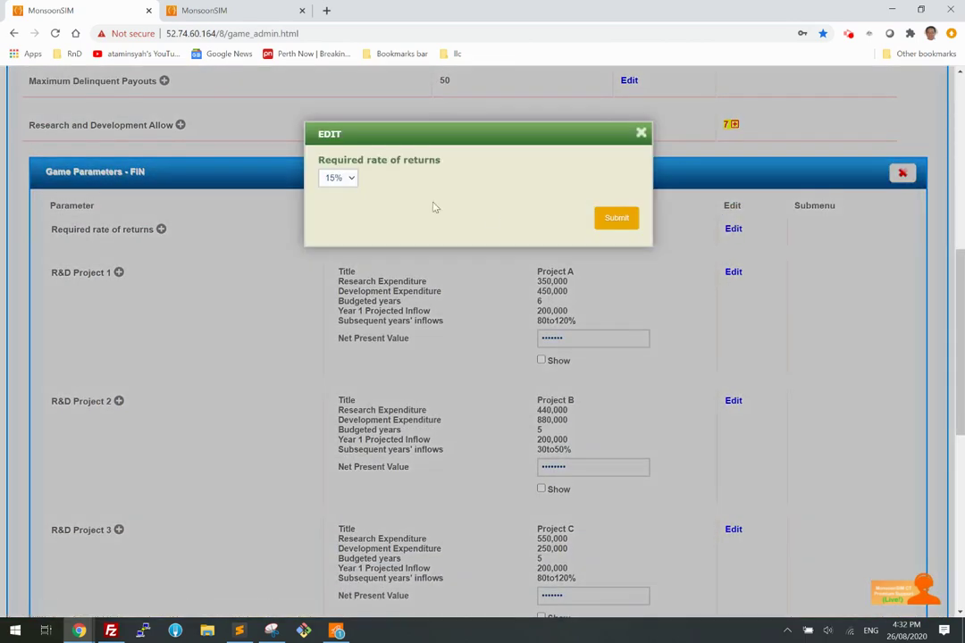
left_click(344, 177)
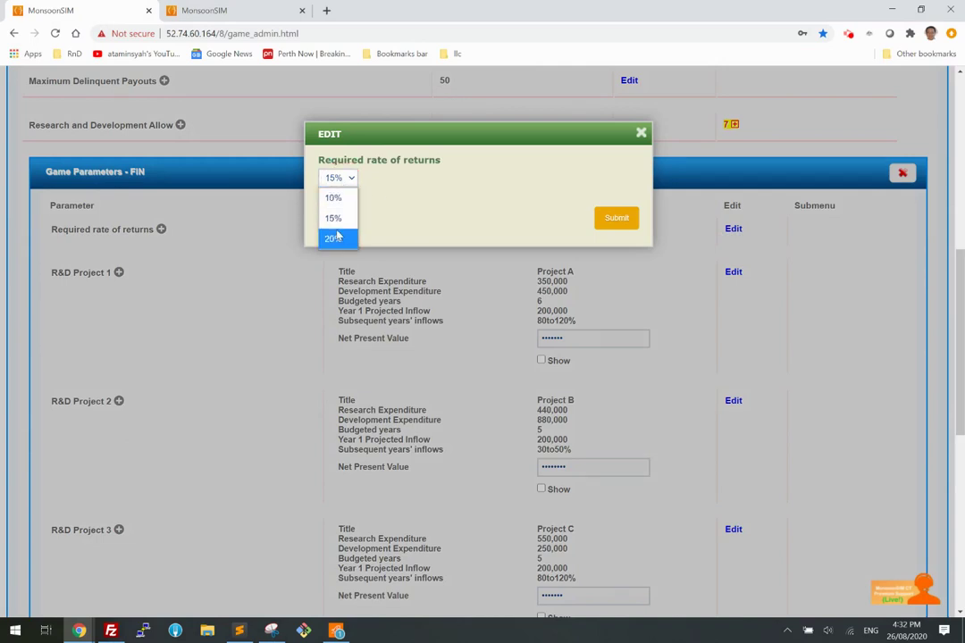
left_click(332, 218)
left_click(618, 219)
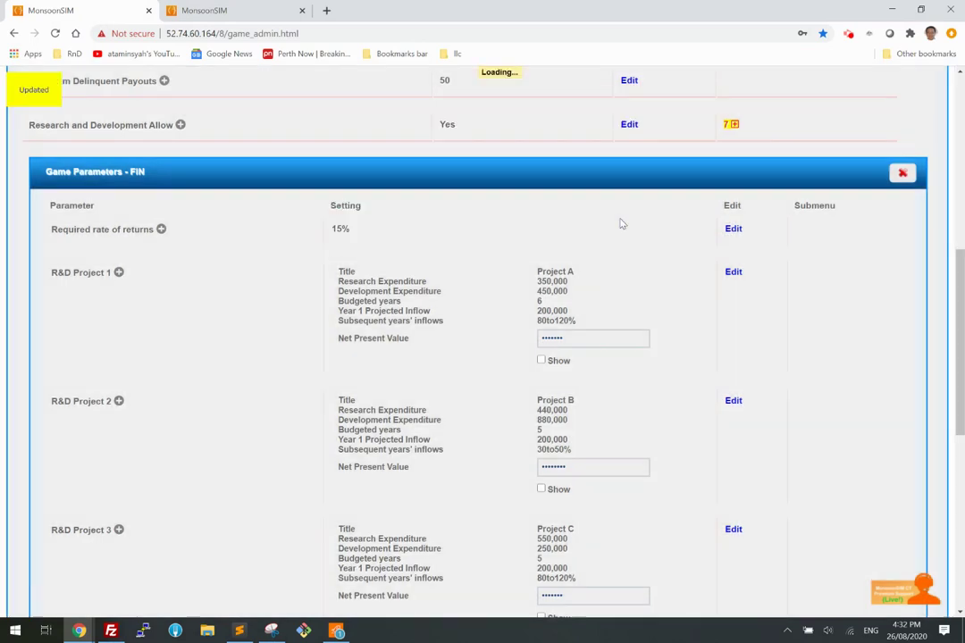
scroll(618, 329, "down", 1)
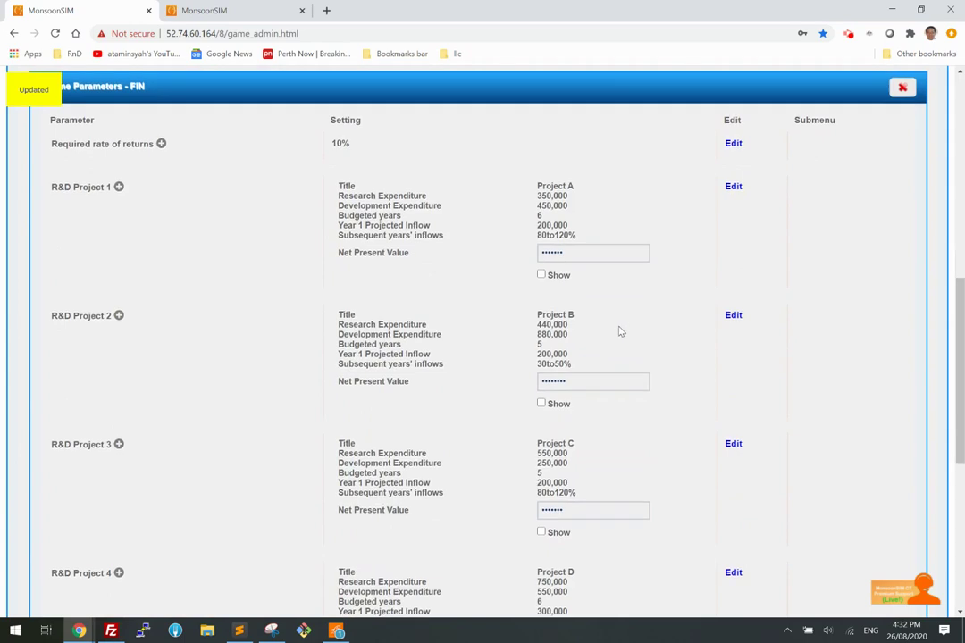
left_click(541, 275)
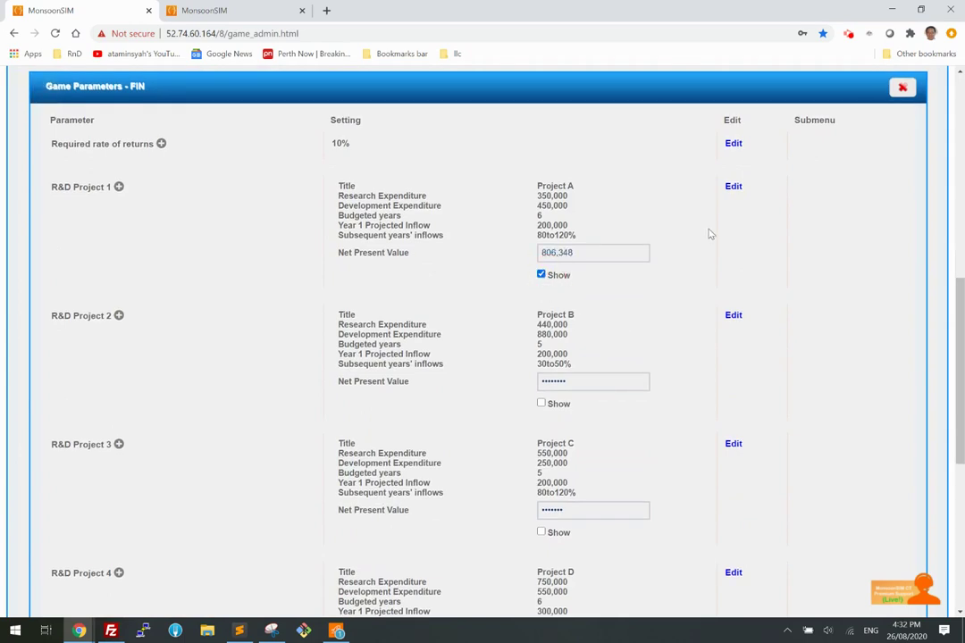
- Give Project A 380,000 research expenditure, 5 years, 300,000 Year 1 inflow, later inflows decreasing 10%-20%
left_click(732, 187)
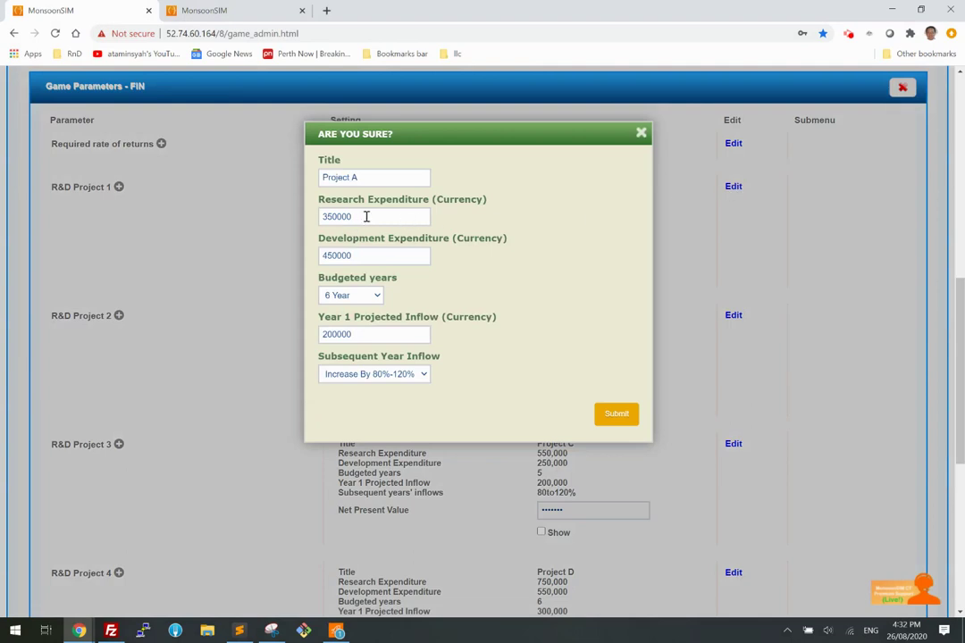
left_click(327, 216)
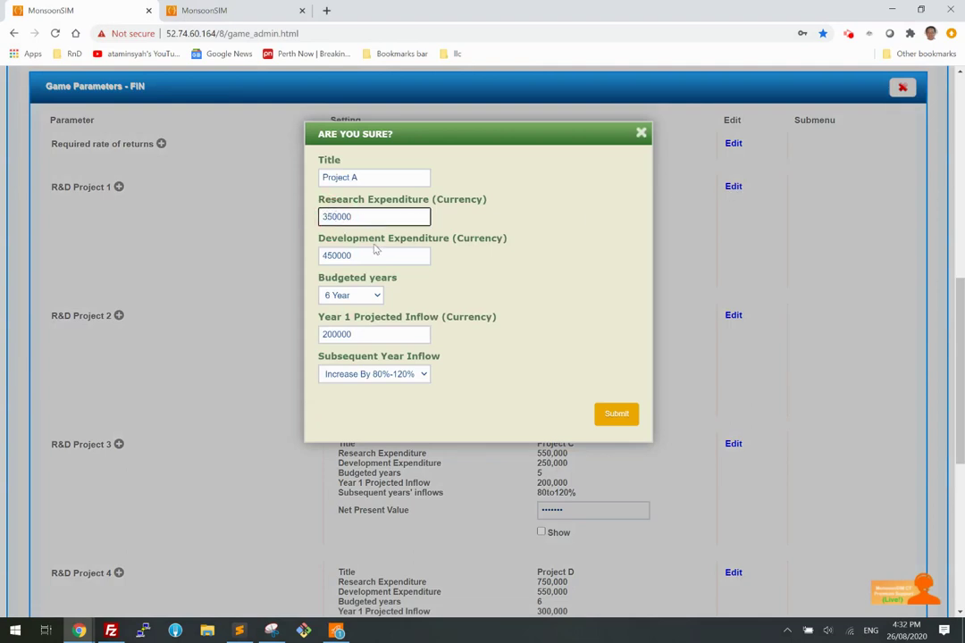
left_click(375, 296)
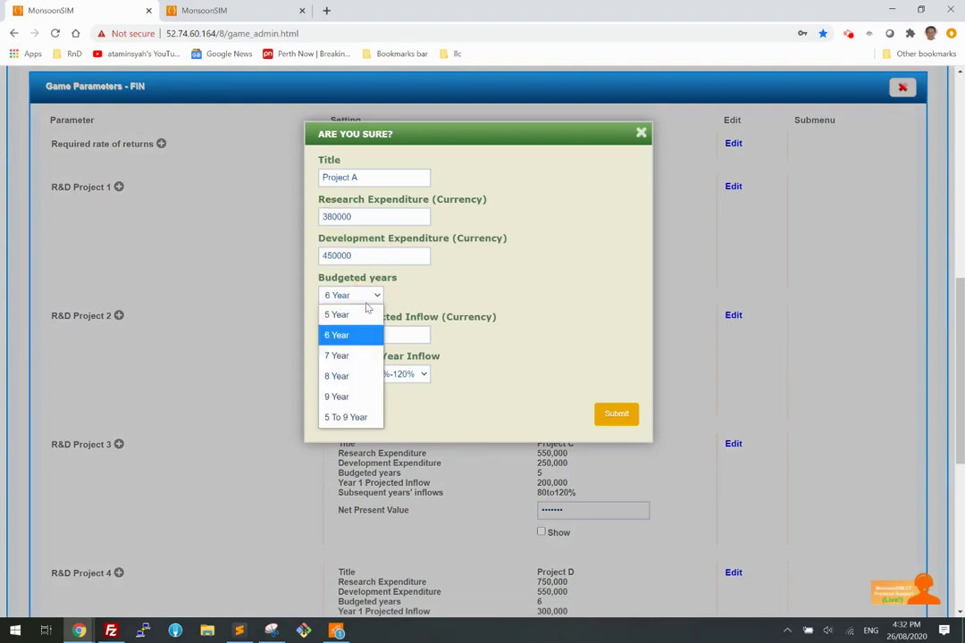
left_click(338, 314)
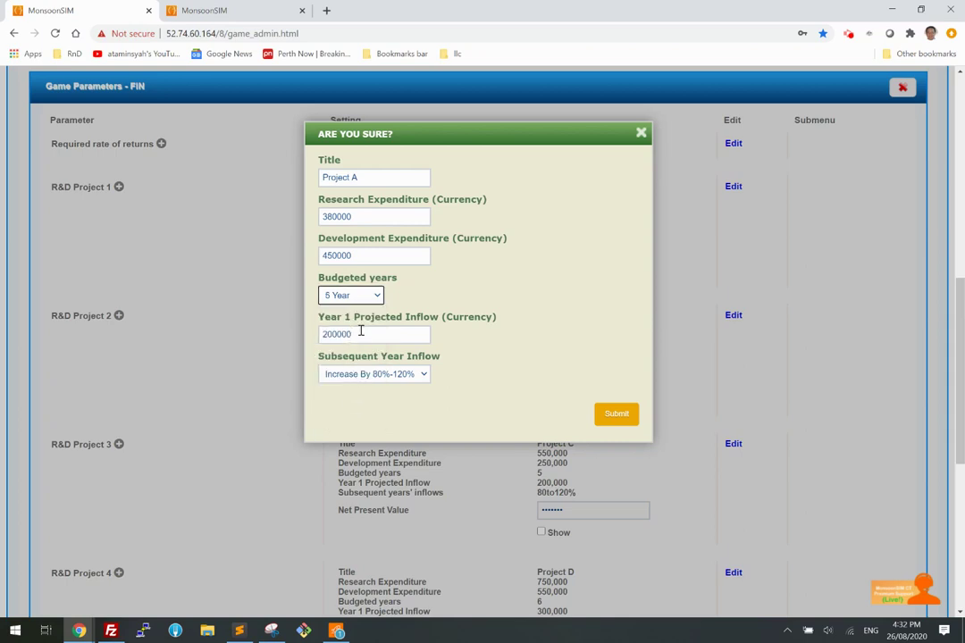
left_click_drag(359, 332, 290, 338)
type("300000")
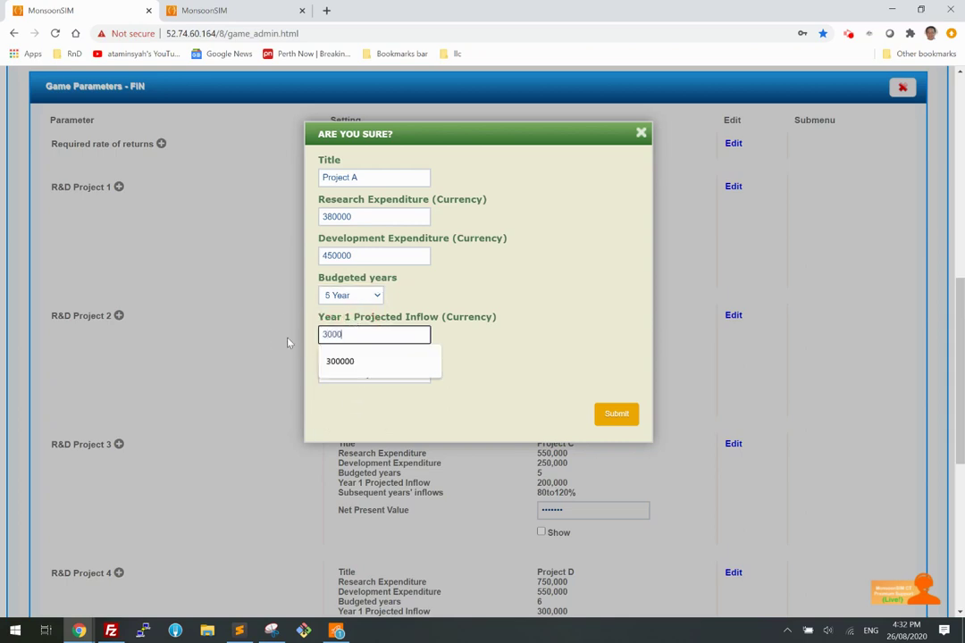
left_click(373, 373)
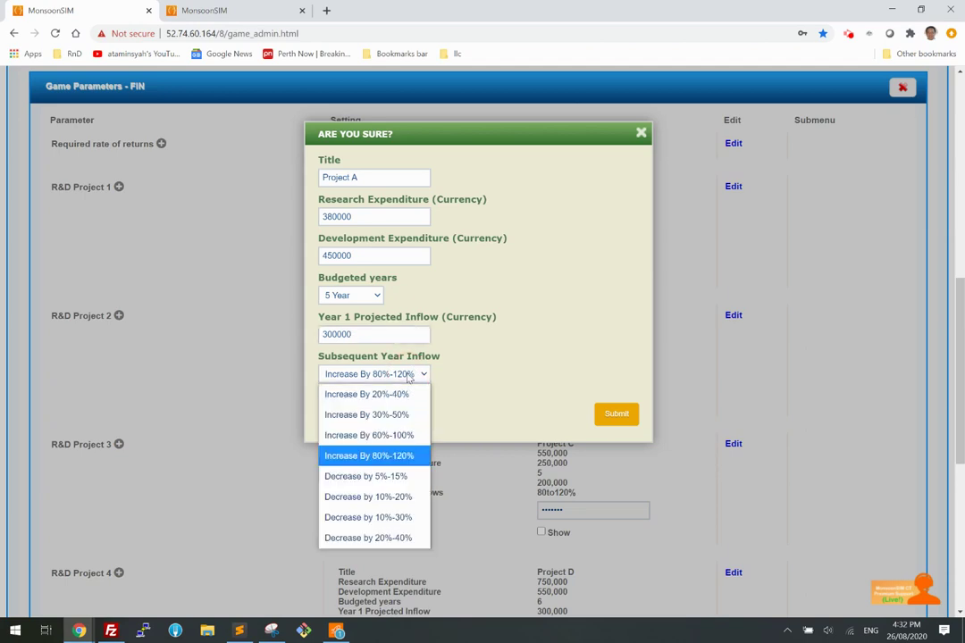
left_click(375, 496)
left_click(611, 419)
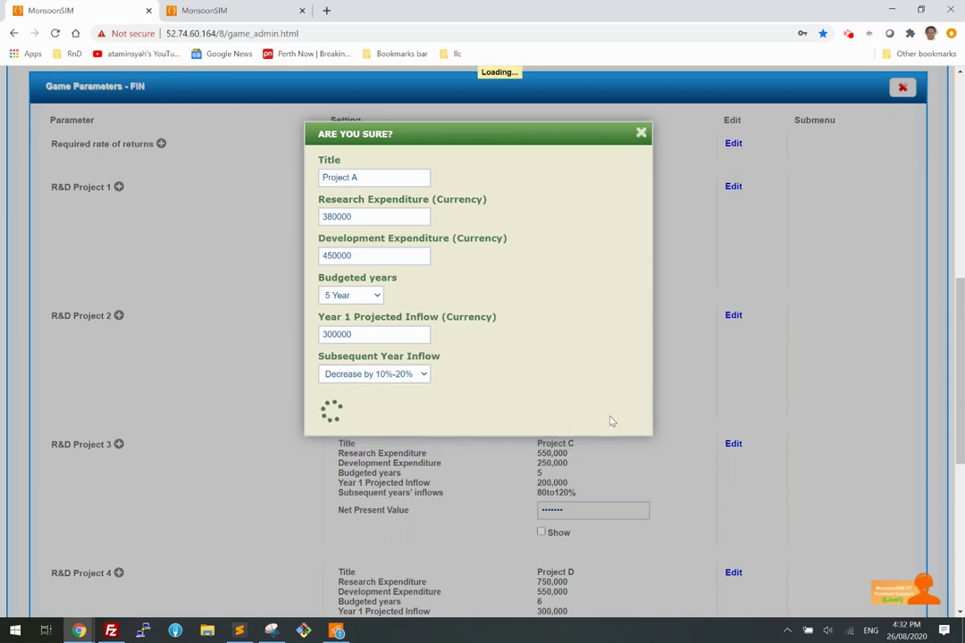
left_click(541, 275)
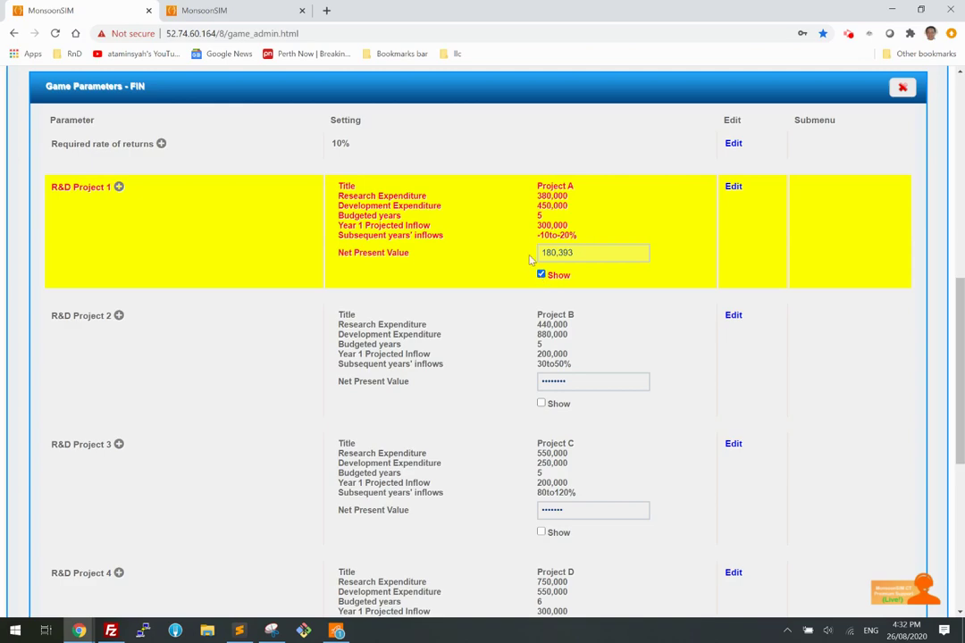
- Check Project A's updated investment and inflow figures on the player's R&D page, then return to admin
scroll(571, 316, "down", 2)
scroll(572, 315, "up", 2)
scroll(572, 315, "up", 2)
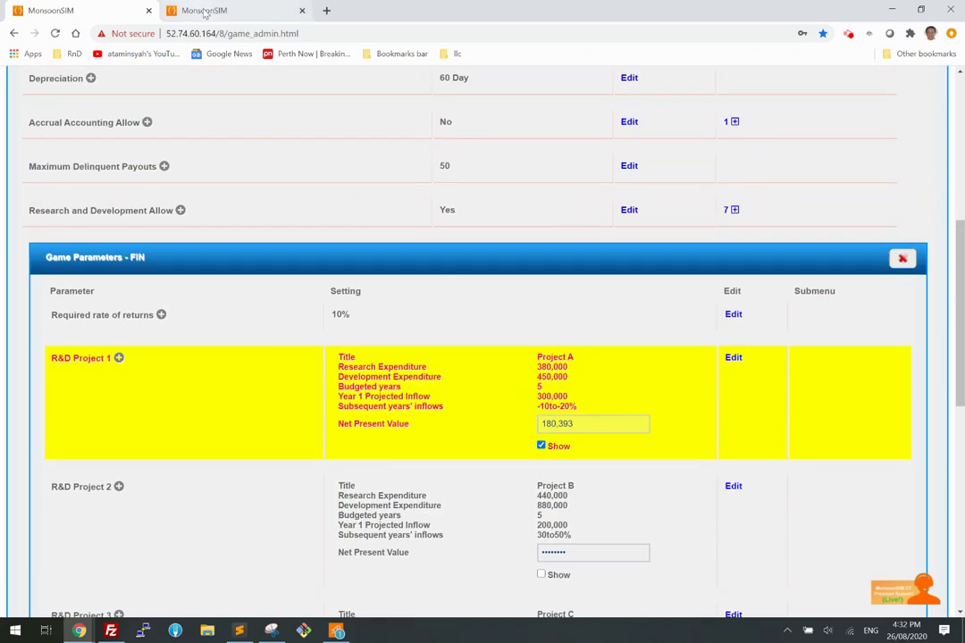
left_click(175, 10)
scroll(330, 286, "up", 2)
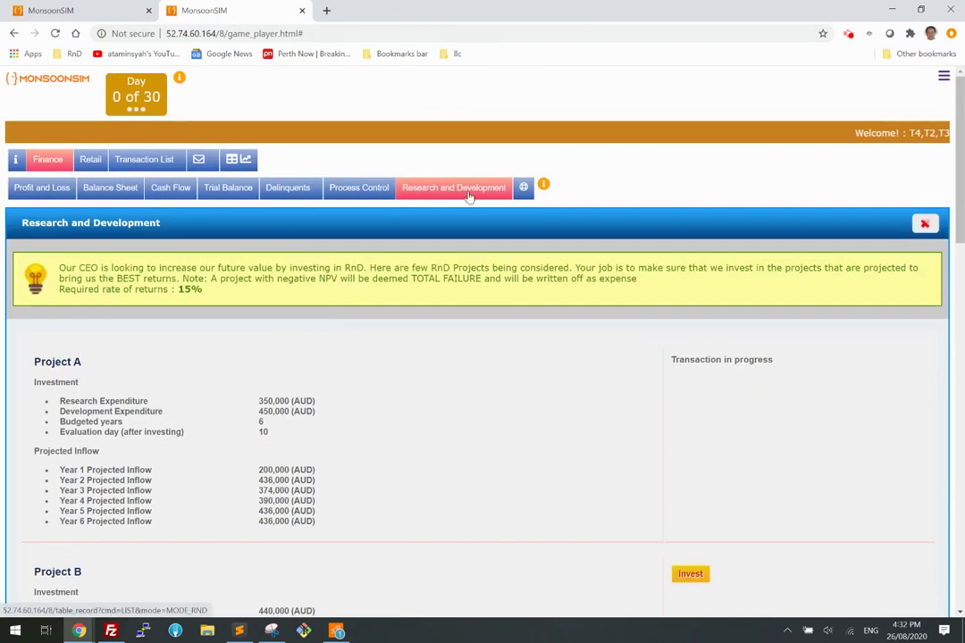
scroll(350, 360, "down", 1)
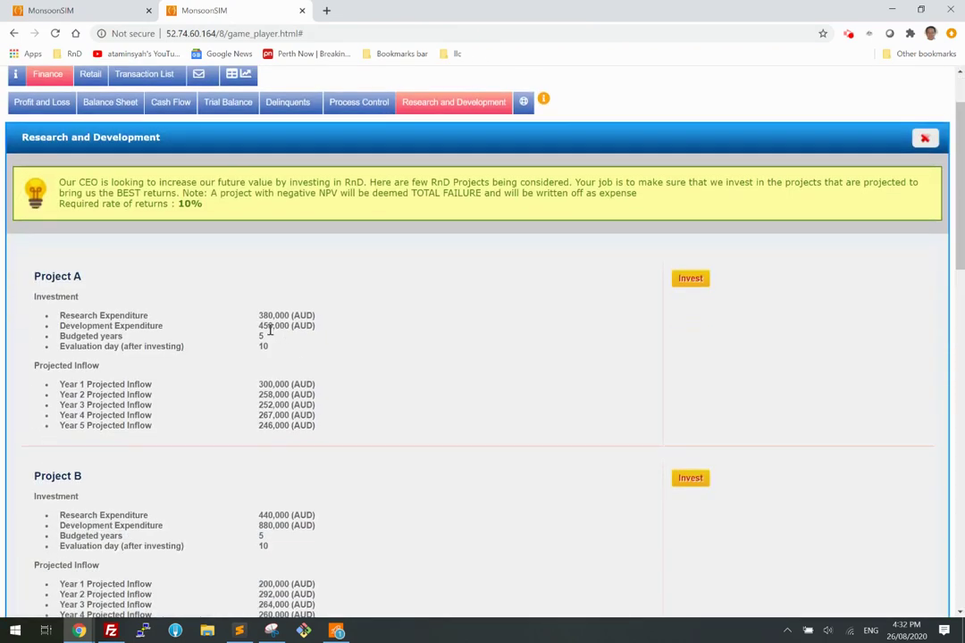
left_click_drag(329, 431, 253, 313)
left_click(348, 340)
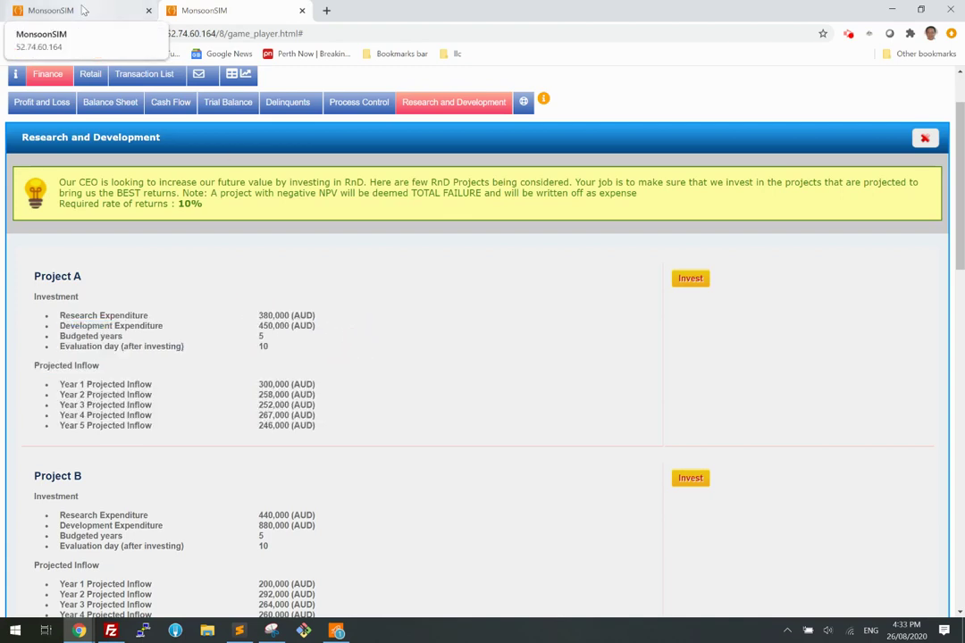
left_click(83, 9)
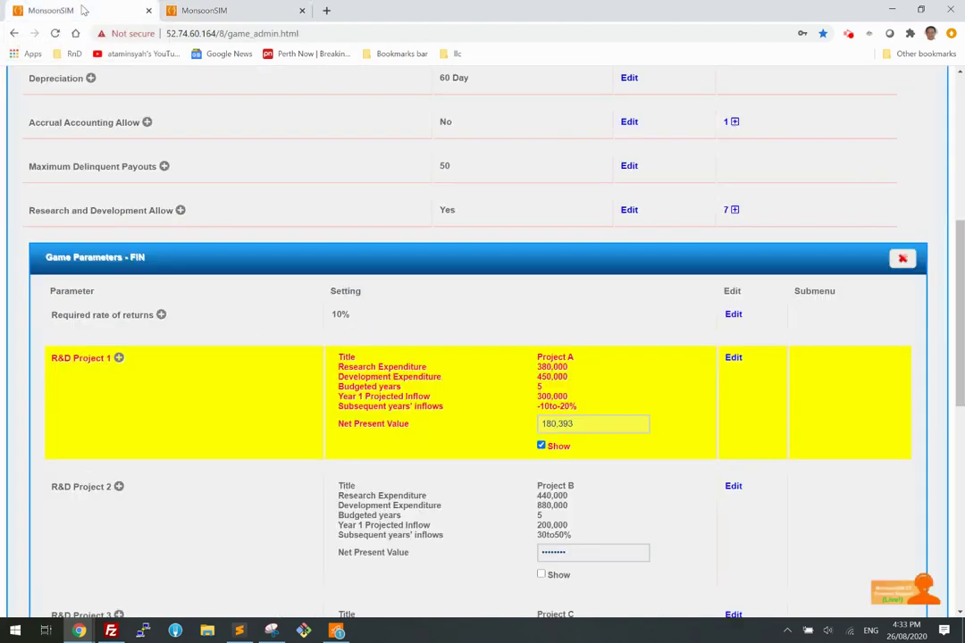
- Hide Project A's NPV, toggle Project B's on and off, and close the R&D sub-panel
left_click(542, 446)
scroll(541, 451, "down", 1)
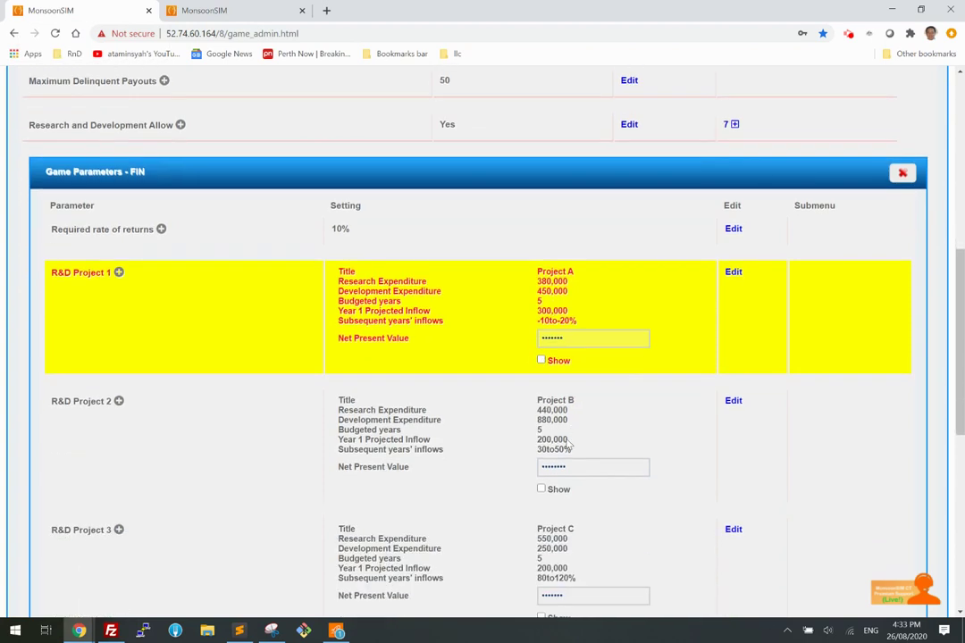
left_click(541, 490)
left_click(541, 490)
scroll(571, 362, "up", 2)
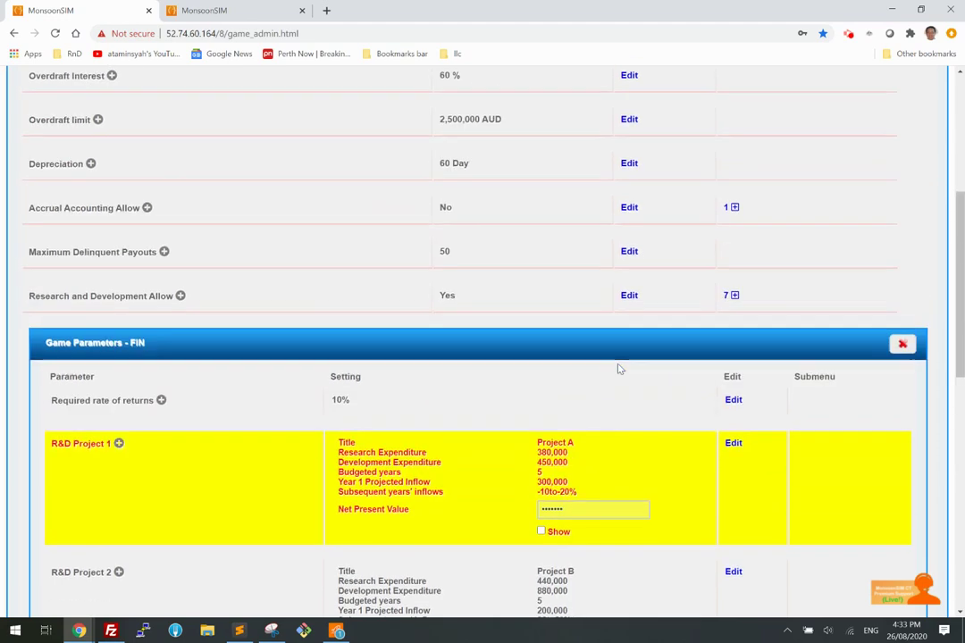
left_click(903, 345)
scroll(426, 414, "up", 3)
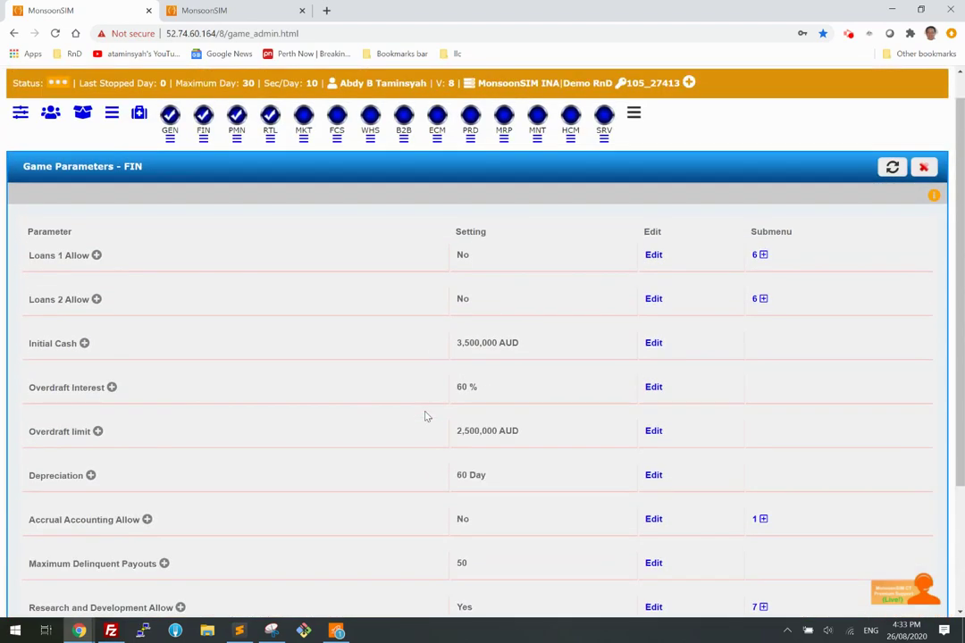
left_click(239, 10)
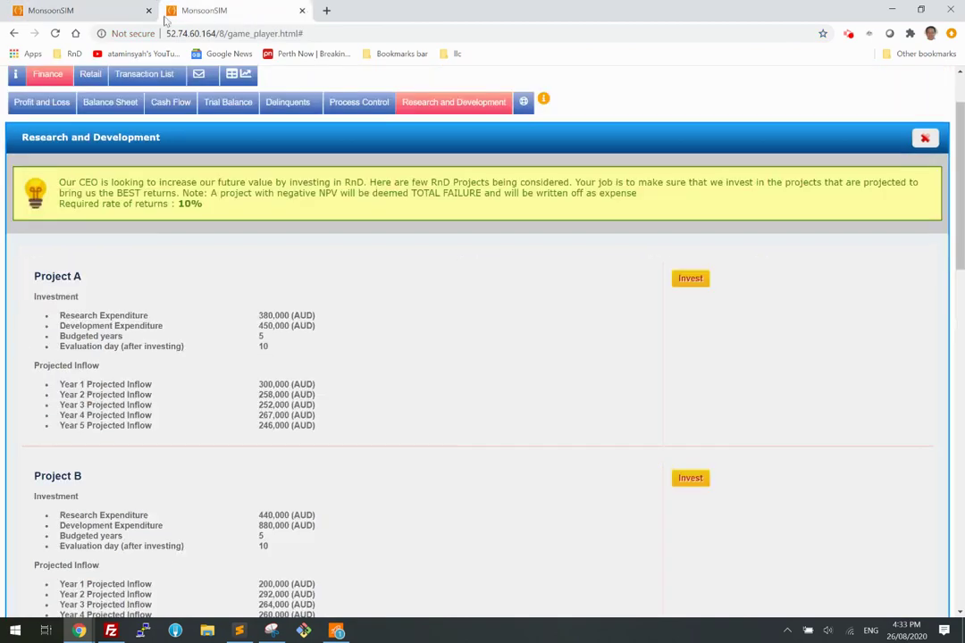
left_click(100, 10)
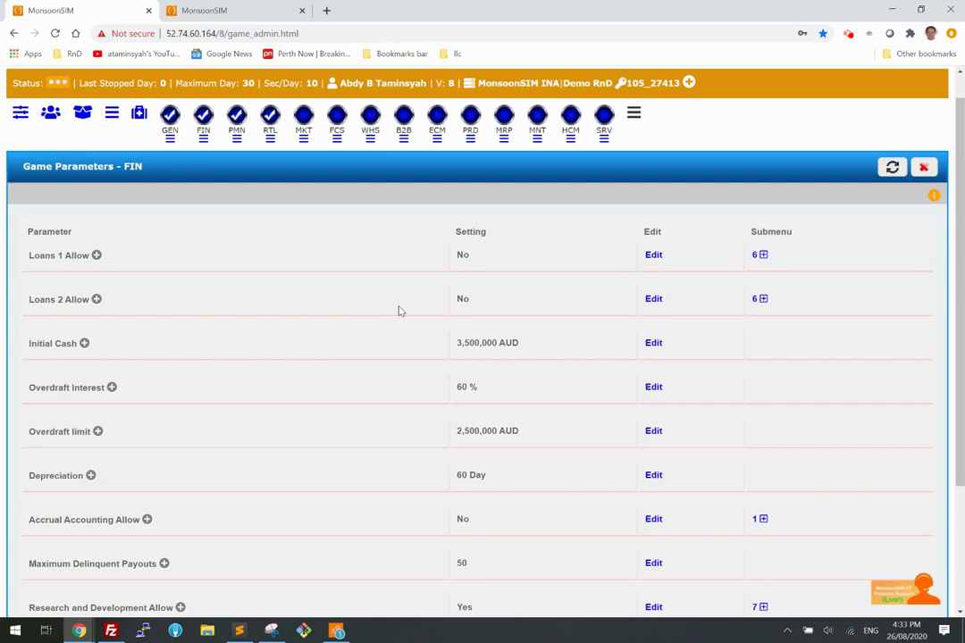
scroll(344, 257, "up", 1)
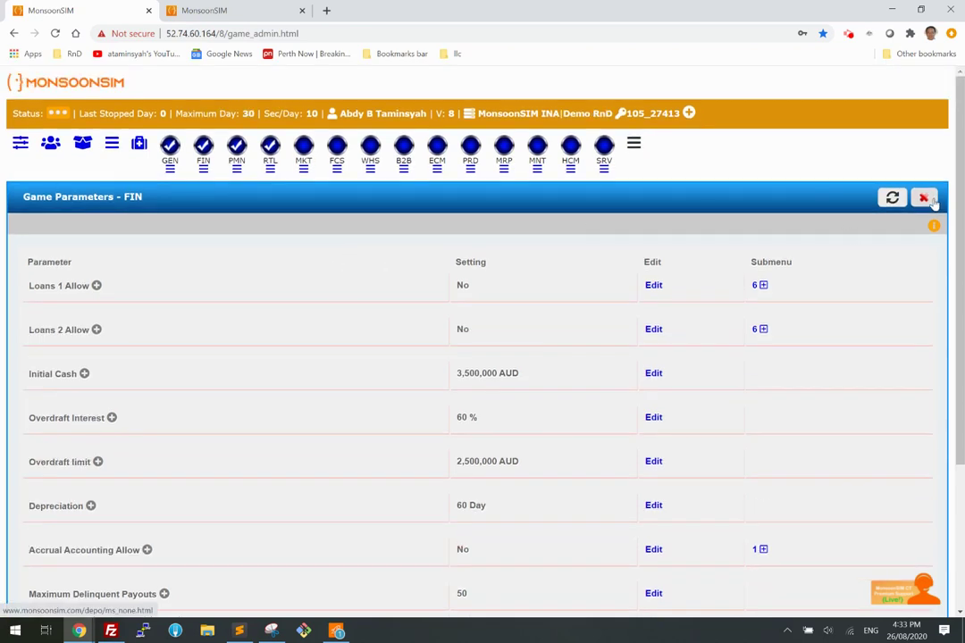
- In Score by Matrix, replace the KPIs with Net Profit and Intangible - Development Asset
left_click(112, 146)
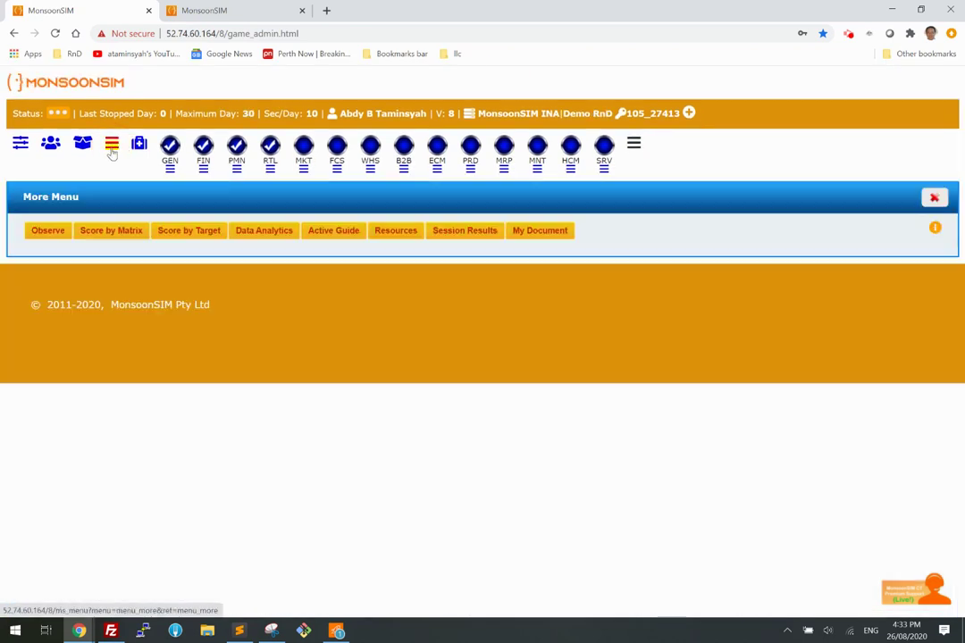
left_click(125, 230)
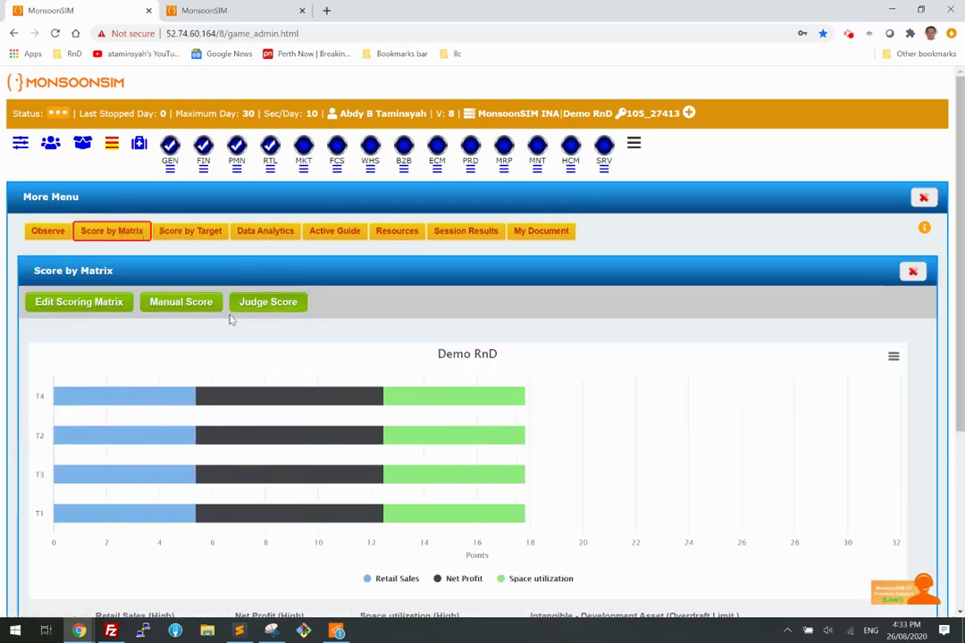
left_click(83, 304)
left_click(324, 282)
left_click(460, 202)
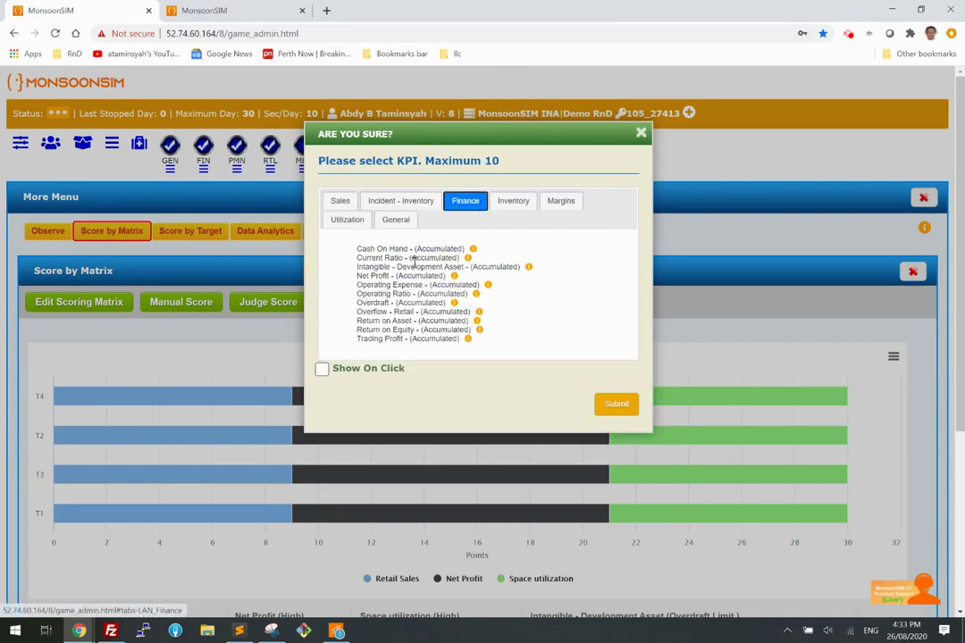
left_click(386, 277)
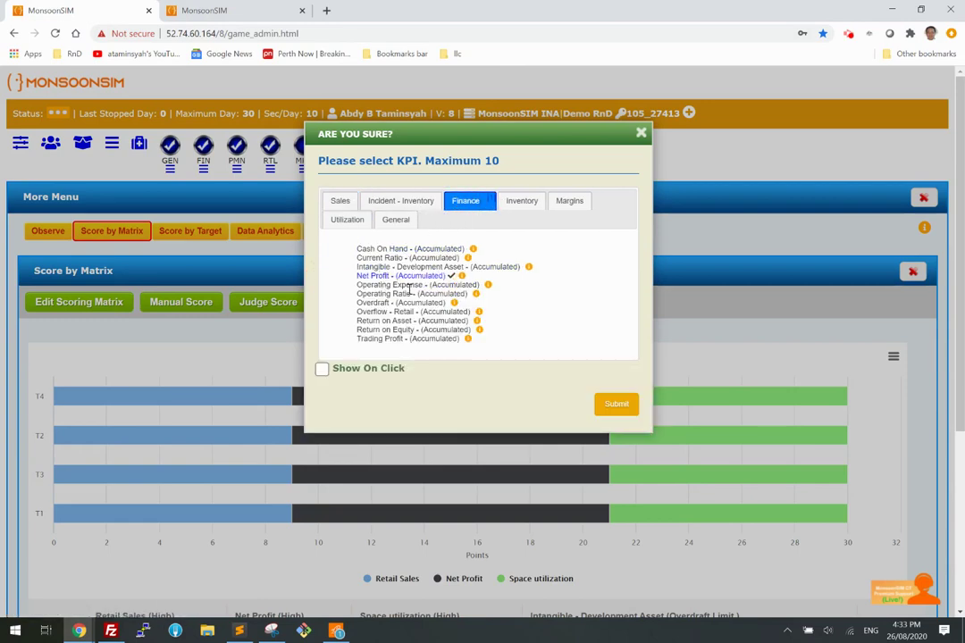
left_click(387, 266)
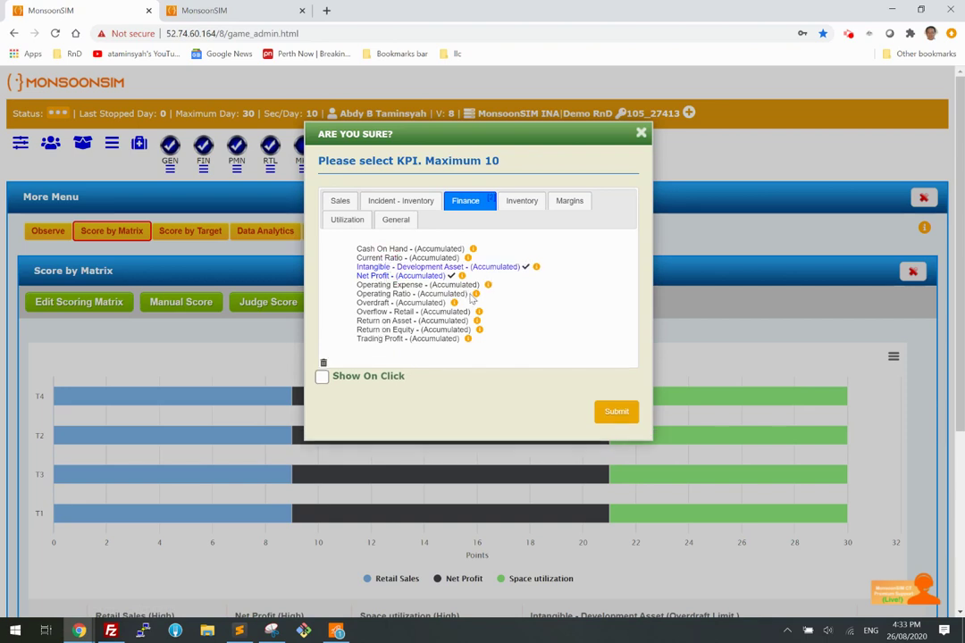
left_click(619, 413)
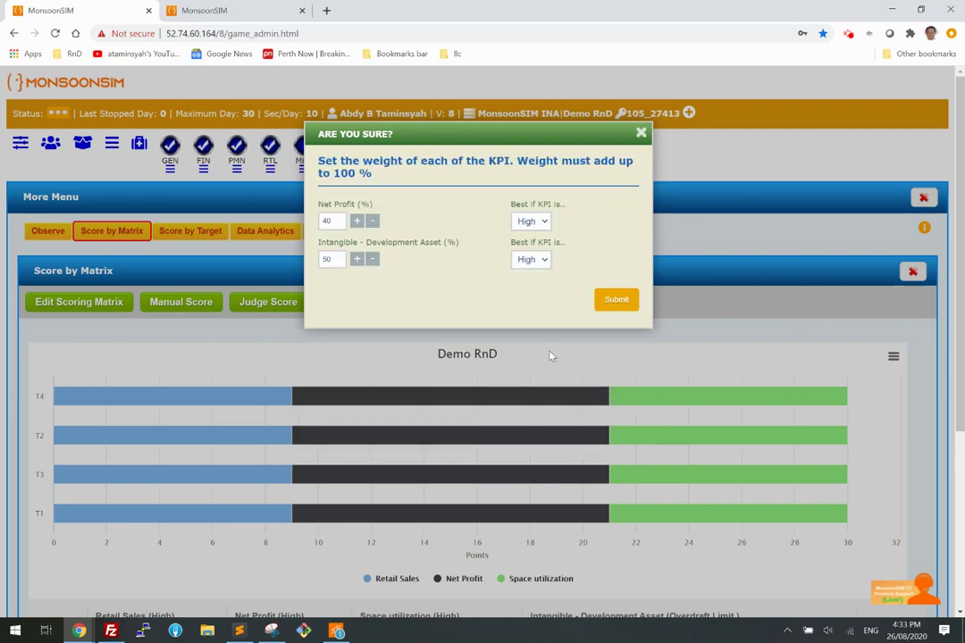
- Weight Net Profit and Development Asset at 50% each and save the scoring matrix
left_click(358, 221)
left_click(613, 300)
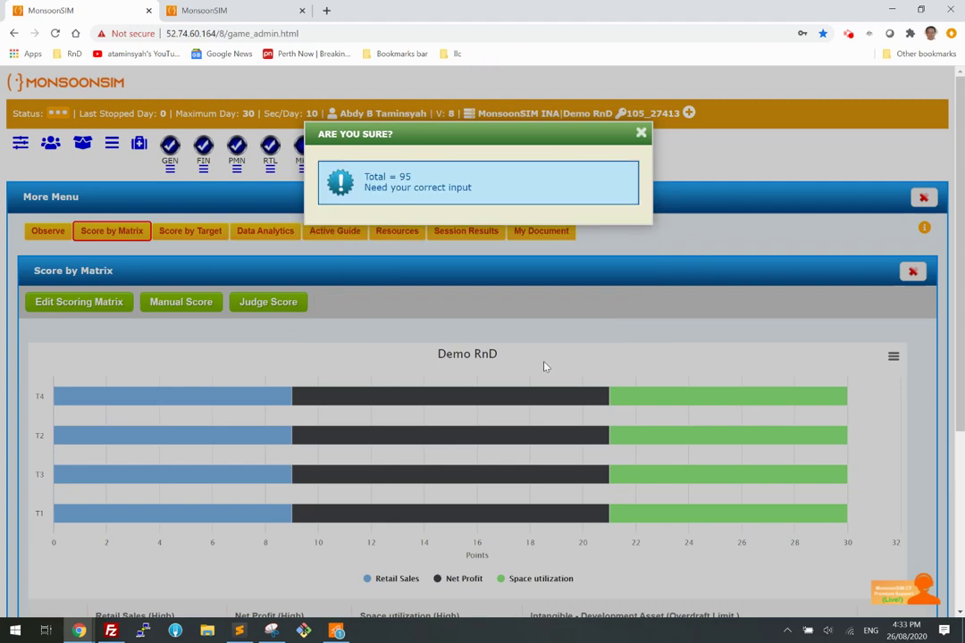
left_click(640, 132)
left_click(98, 302)
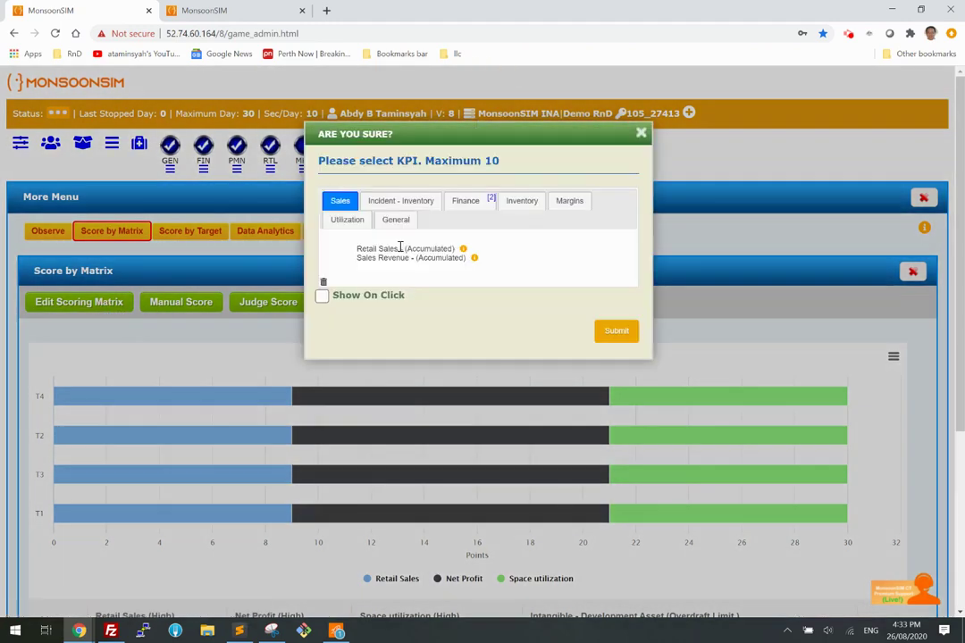
left_click(614, 331)
left_click(357, 220)
left_click(357, 221)
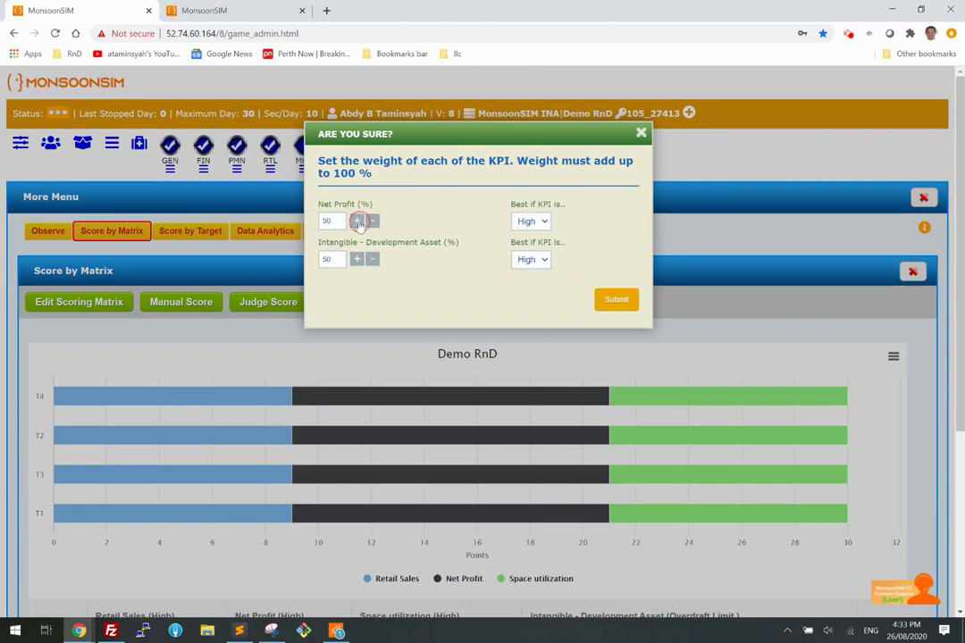
left_click(615, 299)
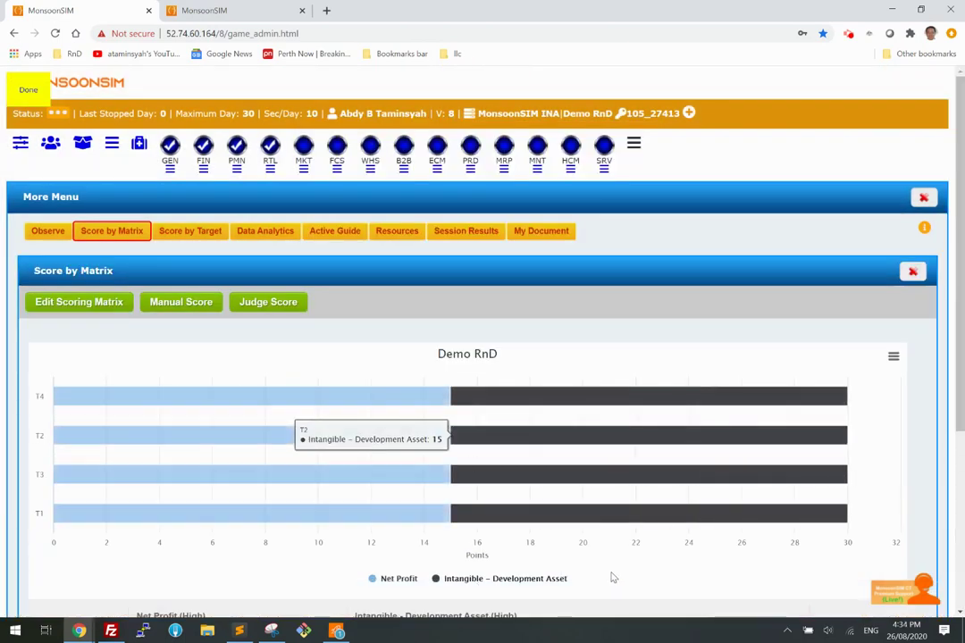
scroll(613, 577, "down", 2)
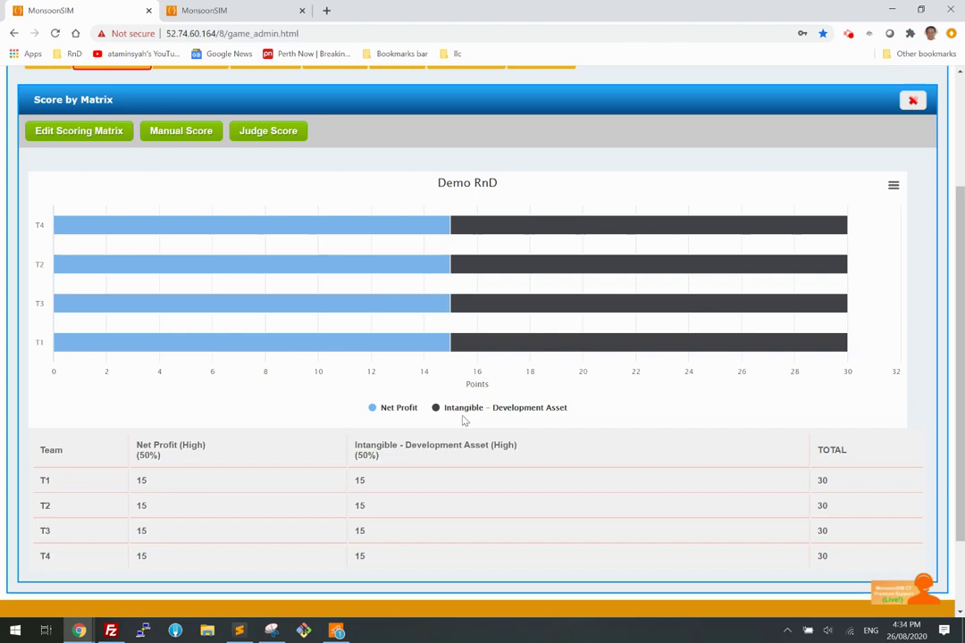
scroll(464, 421, "up", 2)
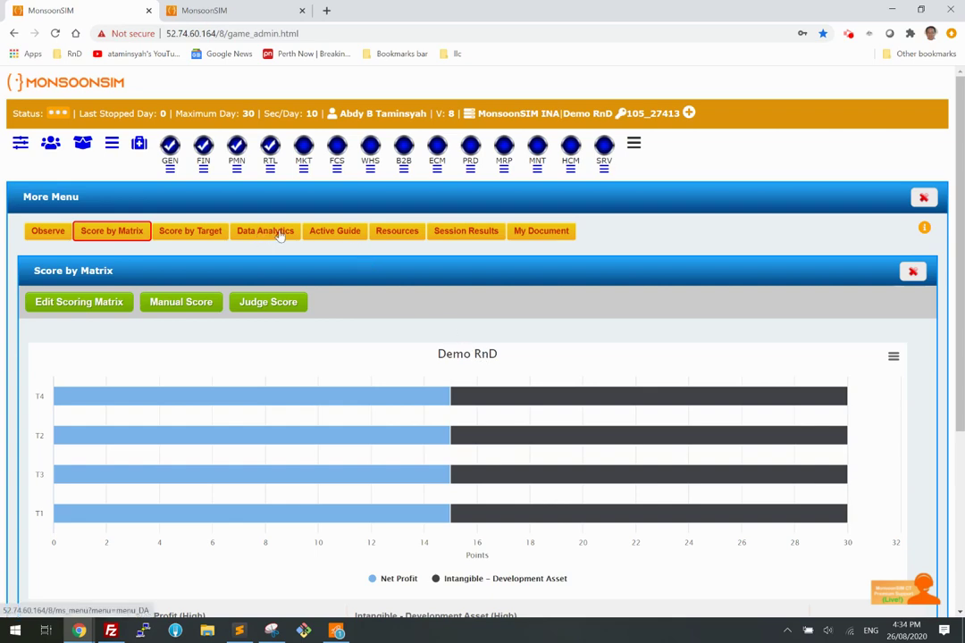
- View the Active Guide list of RnD guides from the More Menu, then close it
left_click(333, 235)
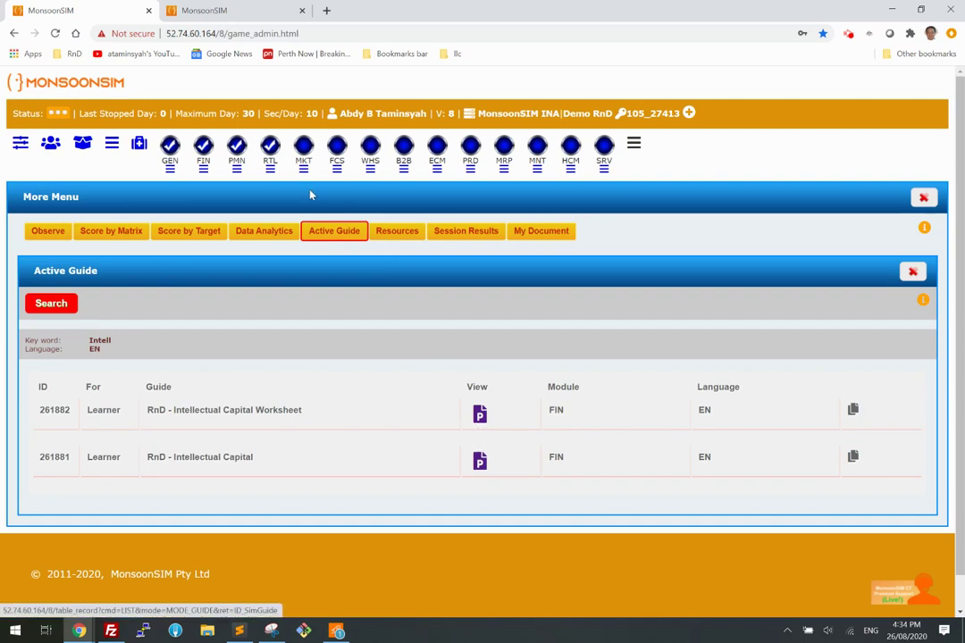
left_click(912, 273)
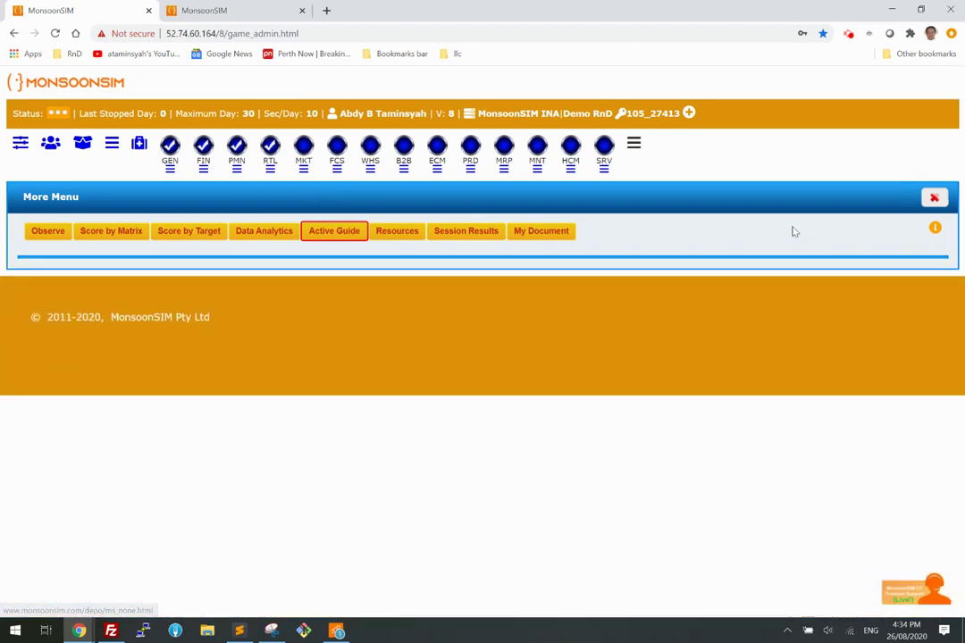